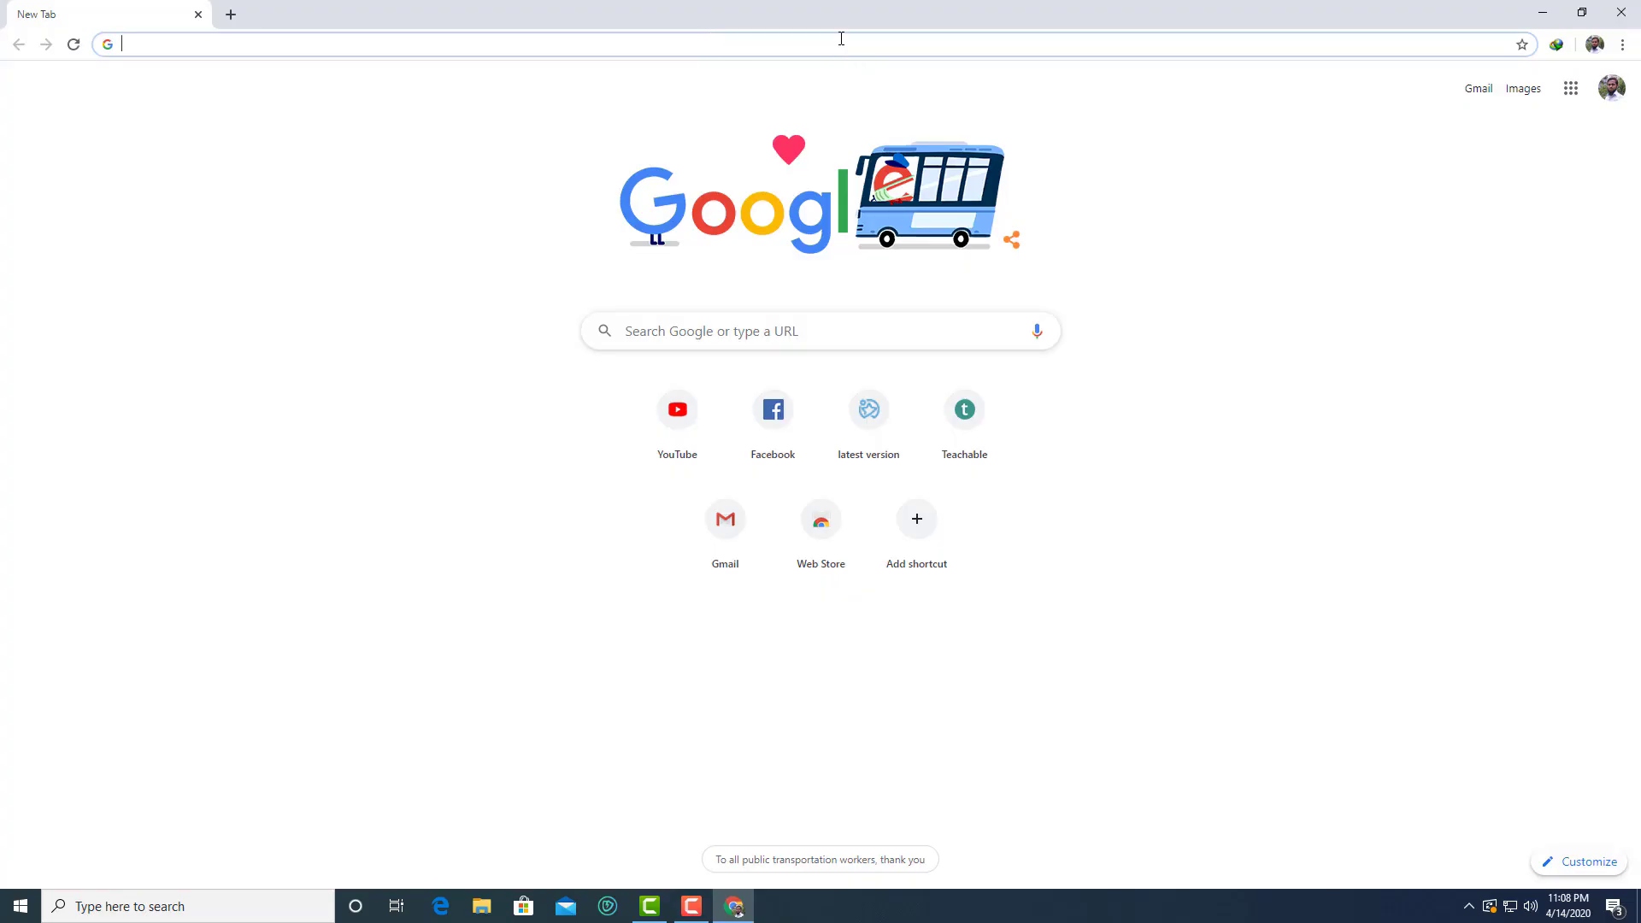
Go to localwp.com, open the Local download form and choose Windows as the platform
type("localwp.com")
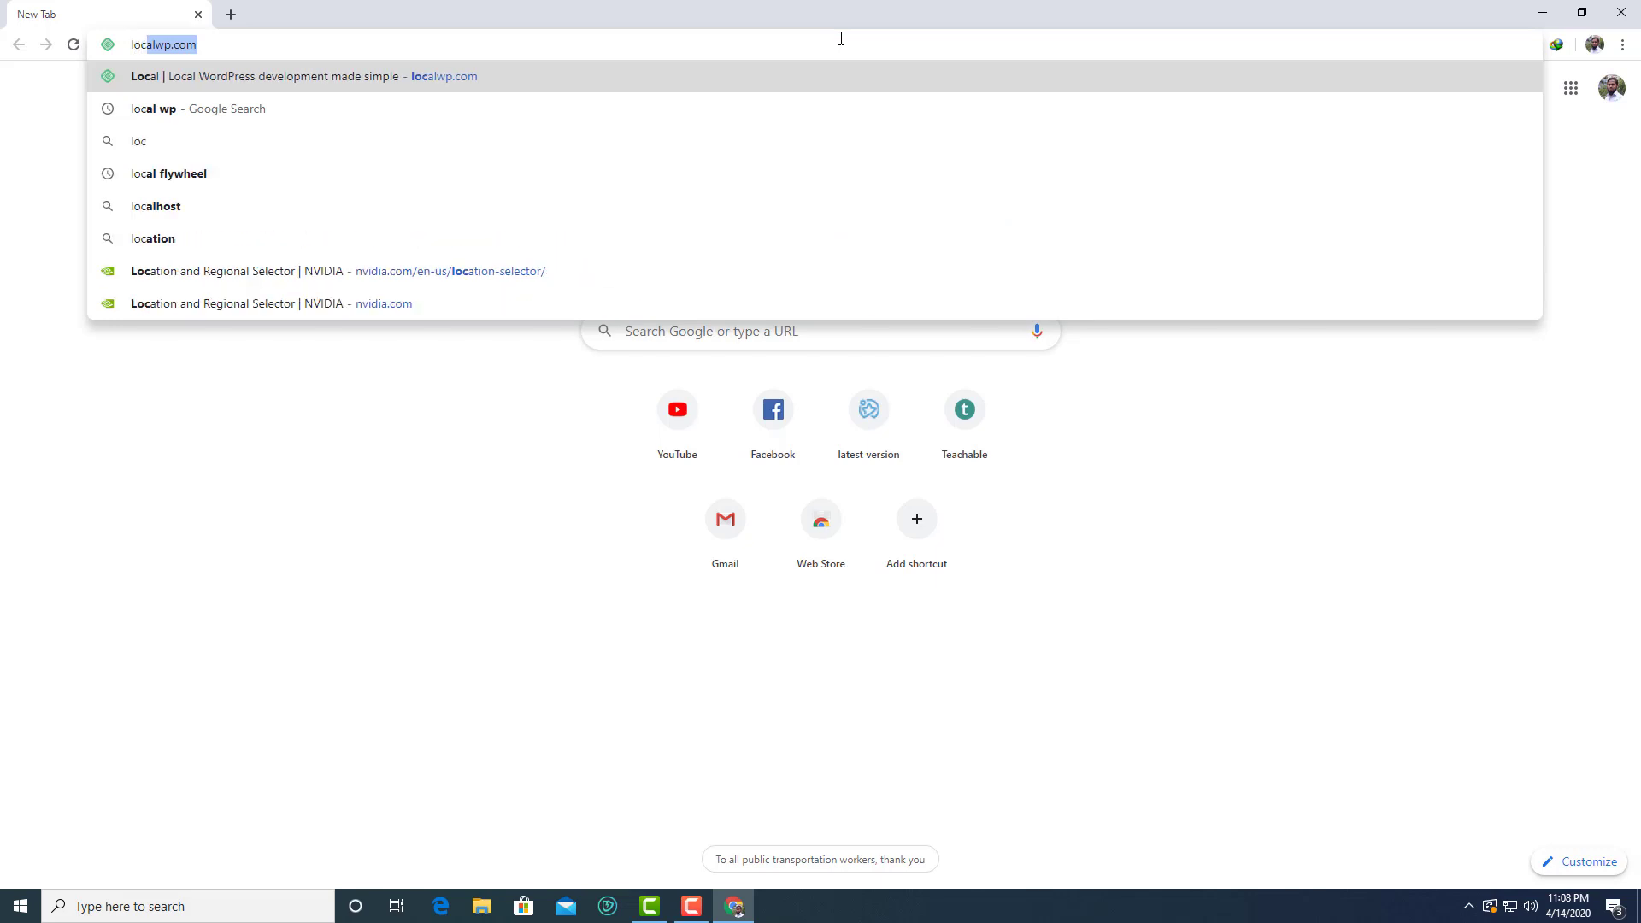
key("Return")
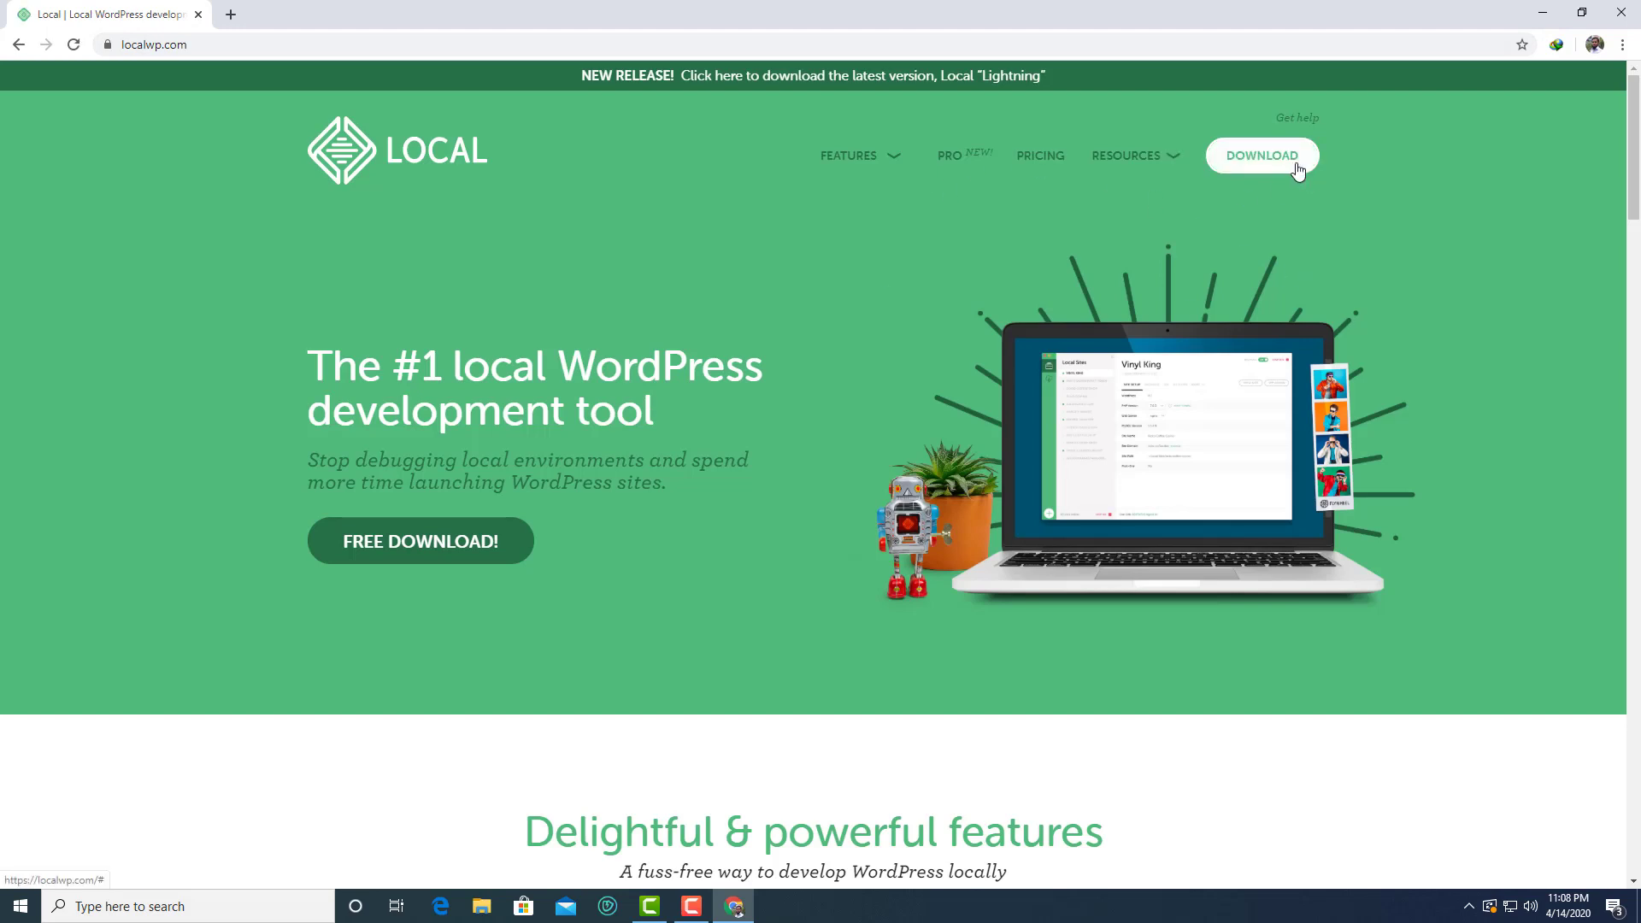
left_click(1288, 161)
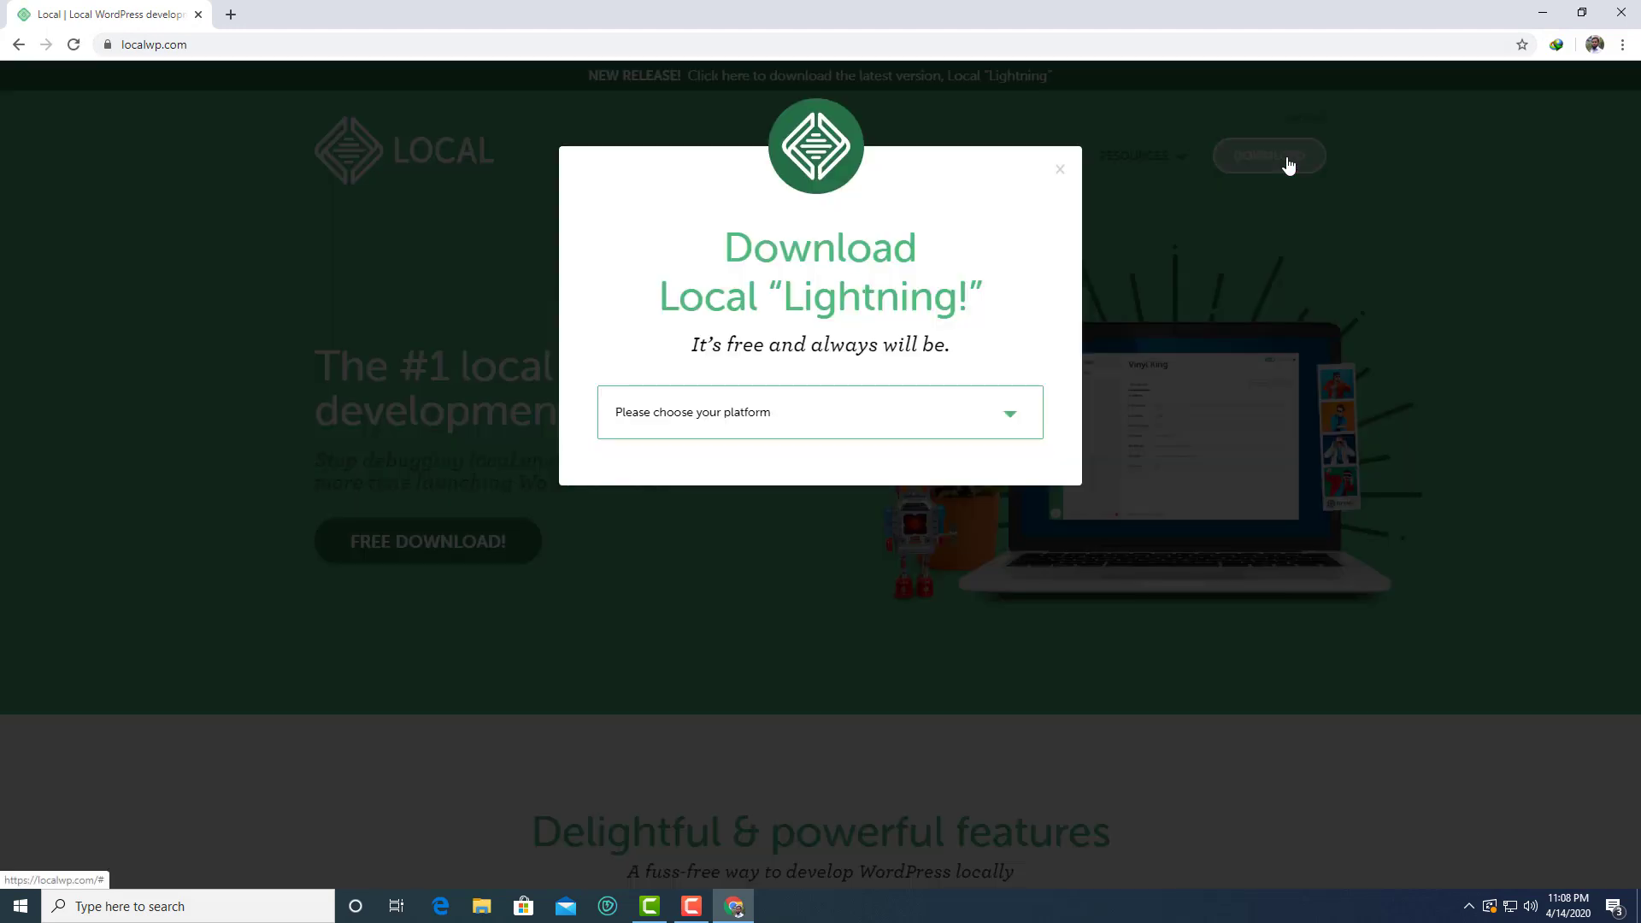
left_click(1015, 434)
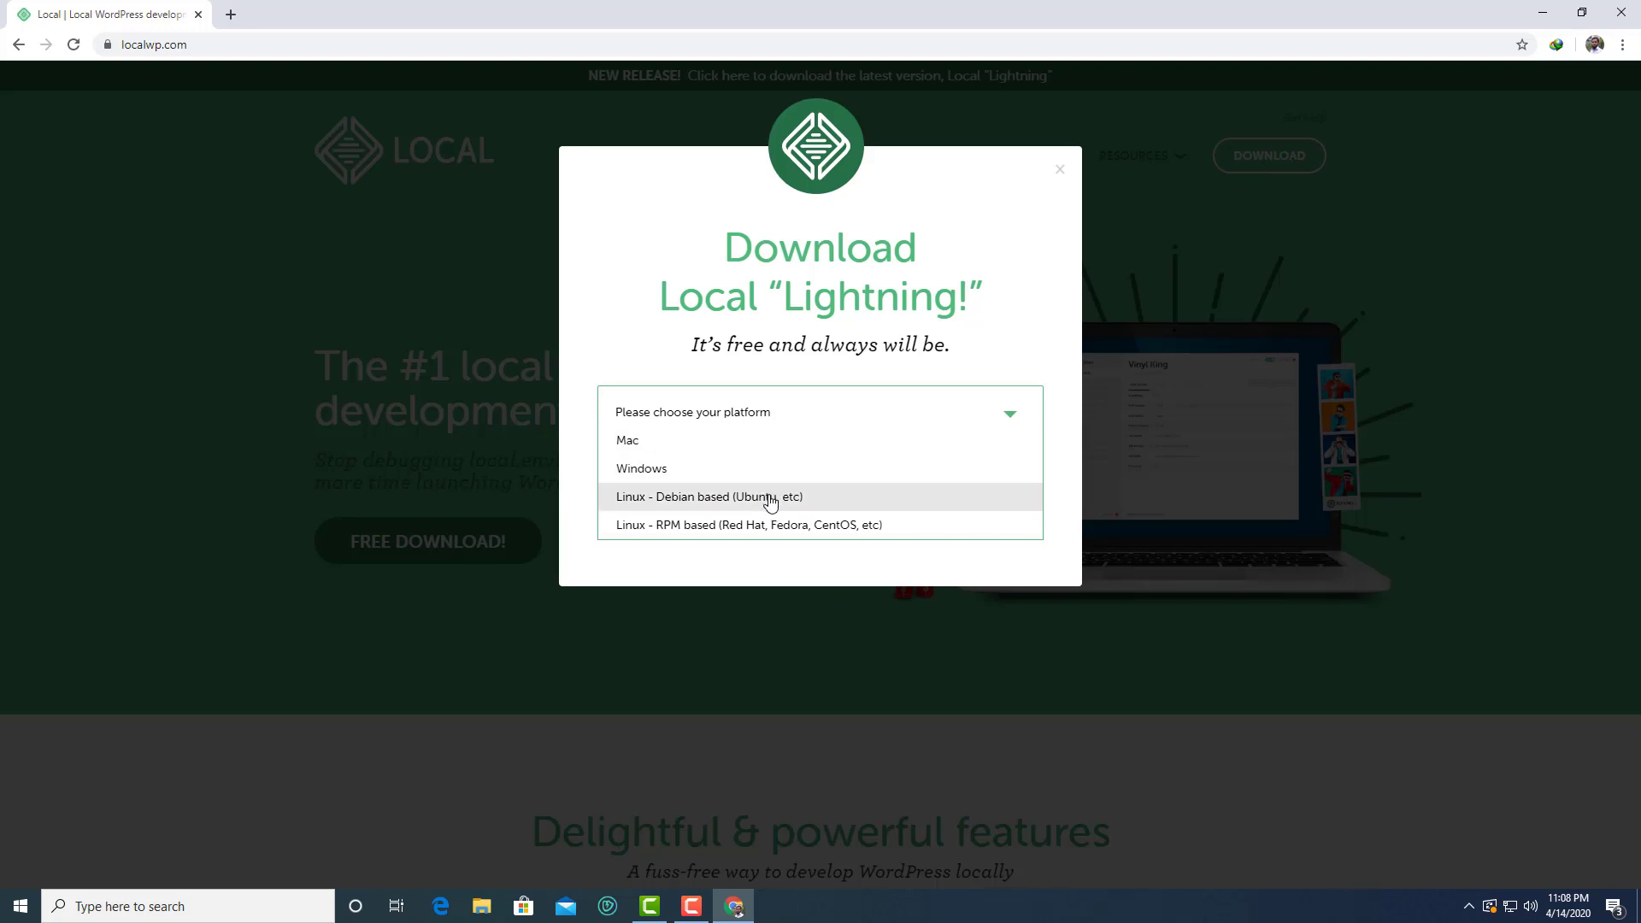
left_click(747, 469)
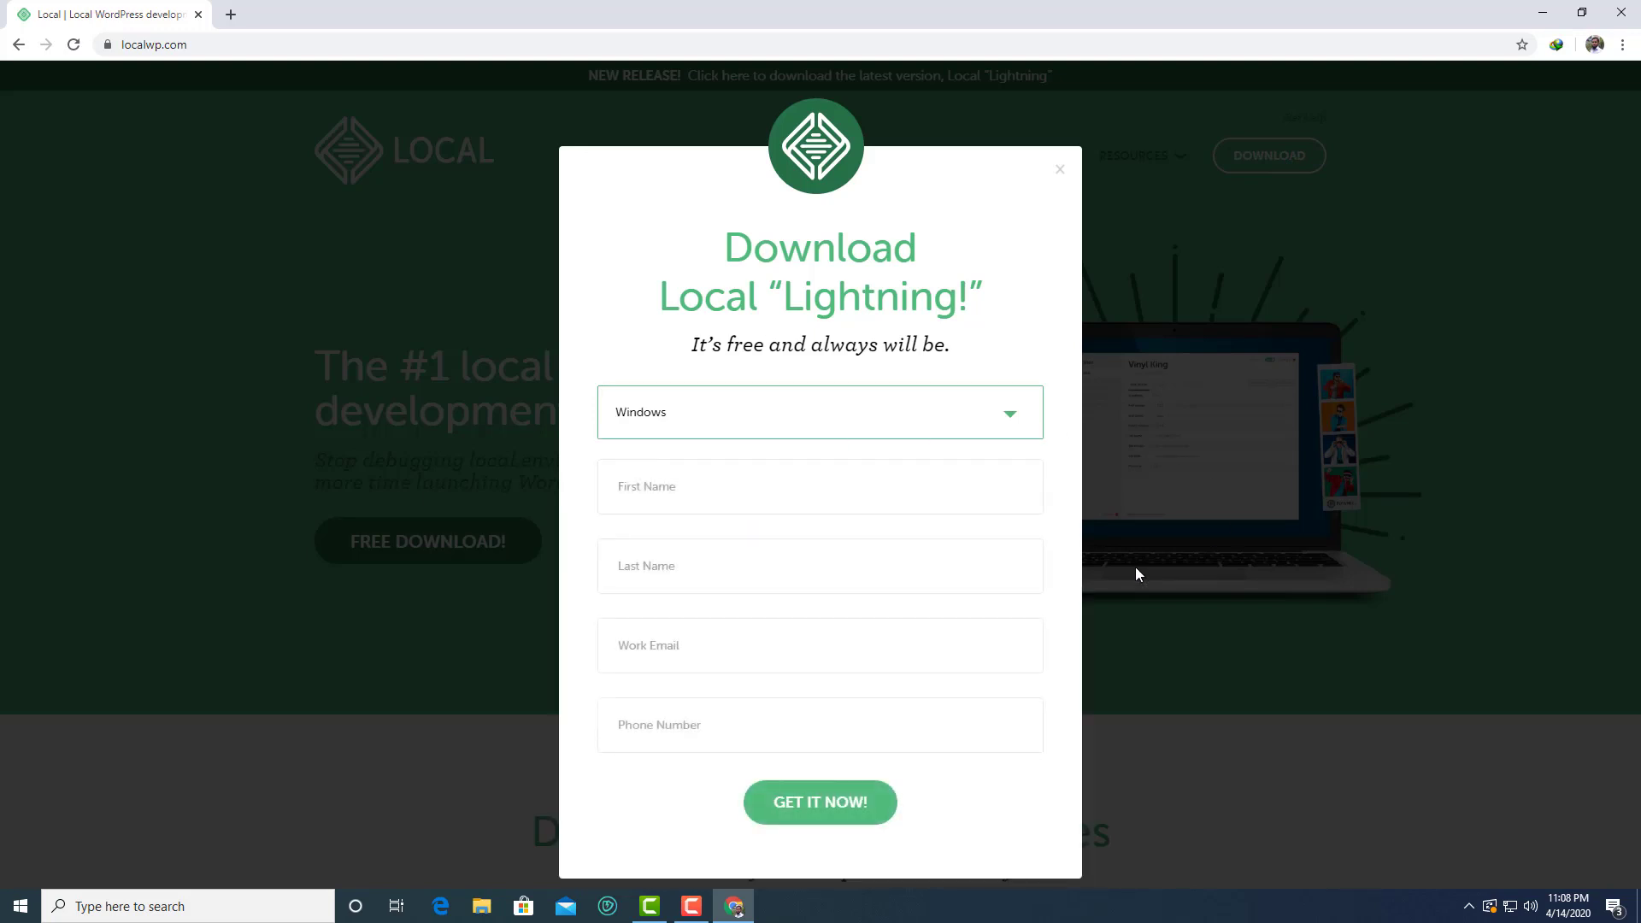
Enter the user's first and last name in the download form
left_click(751, 490)
left_click(741, 562)
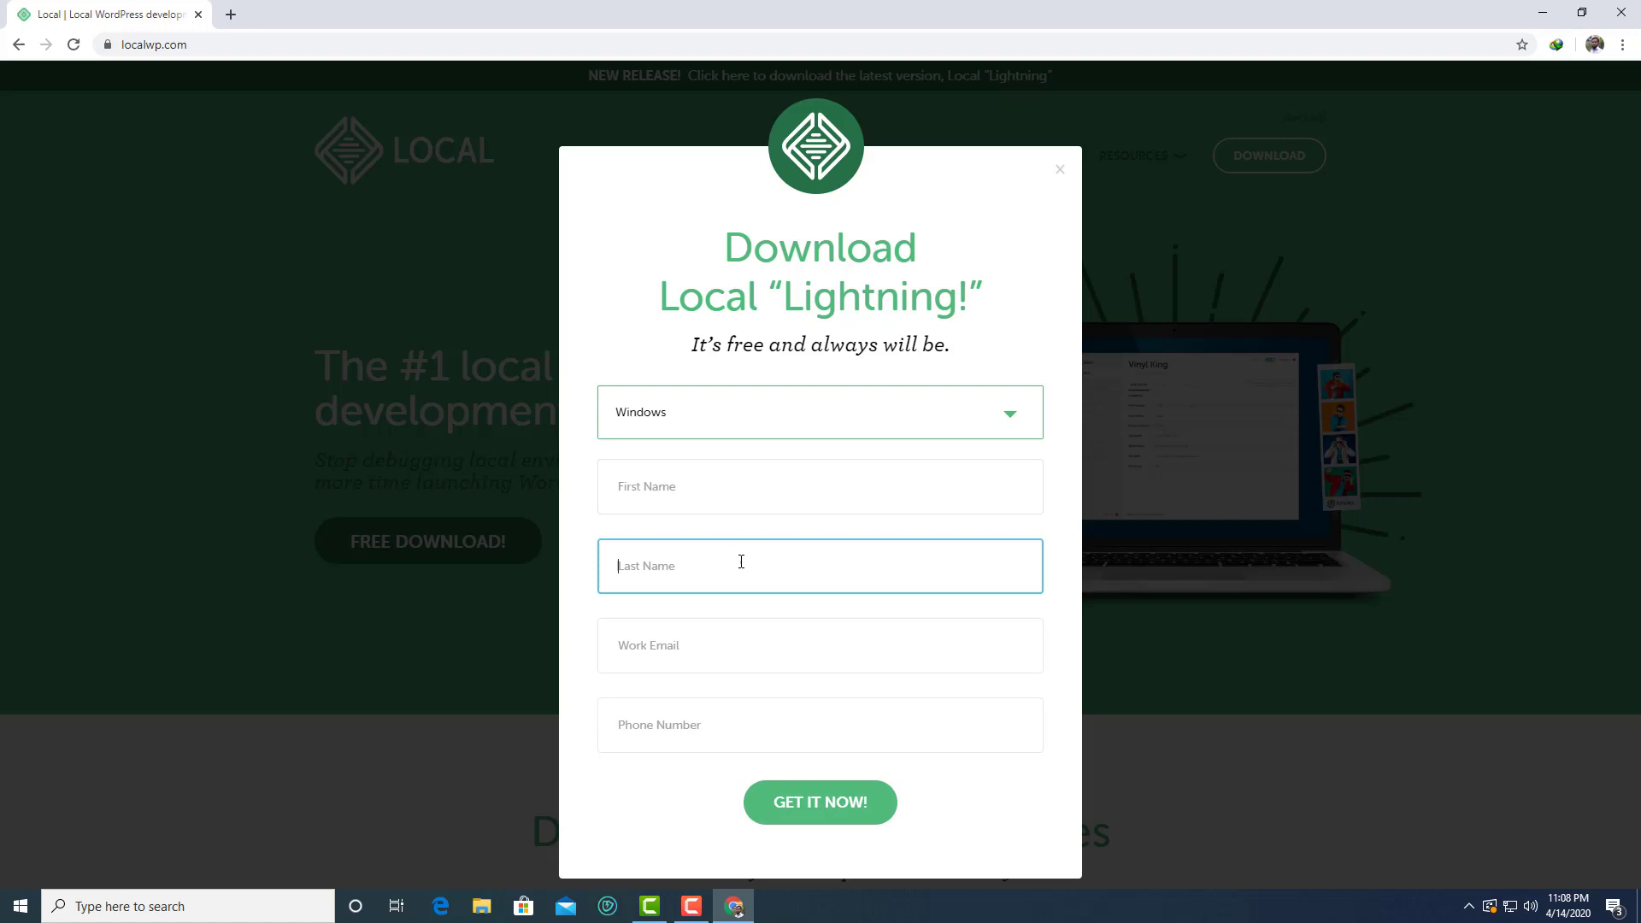
left_click(703, 643)
left_click(717, 725)
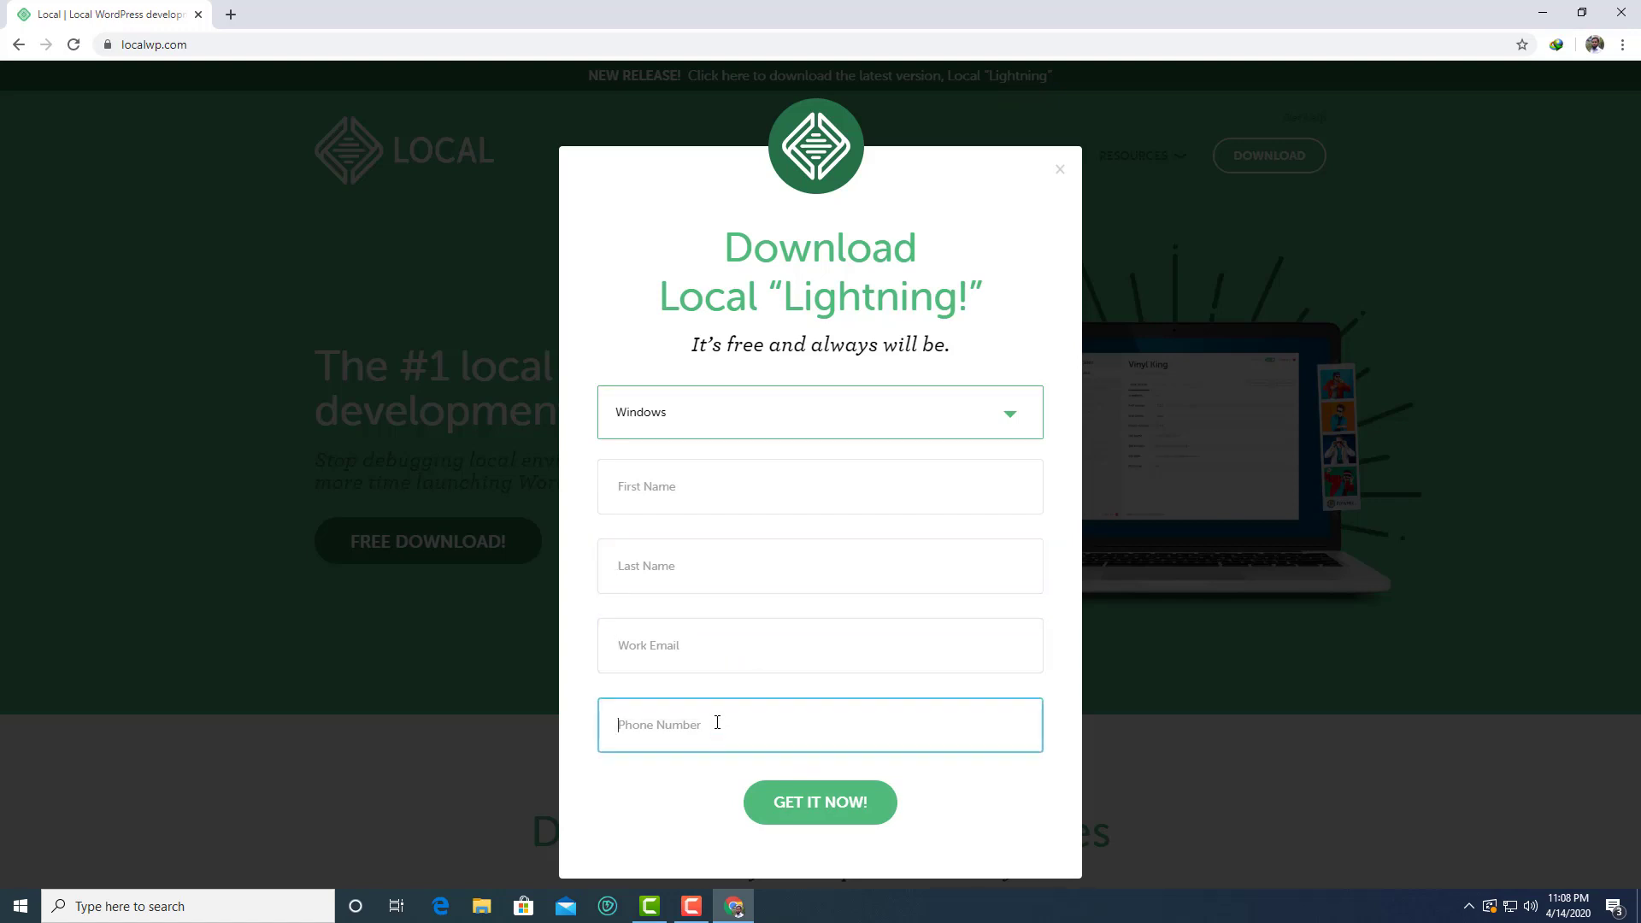
left_click(717, 484)
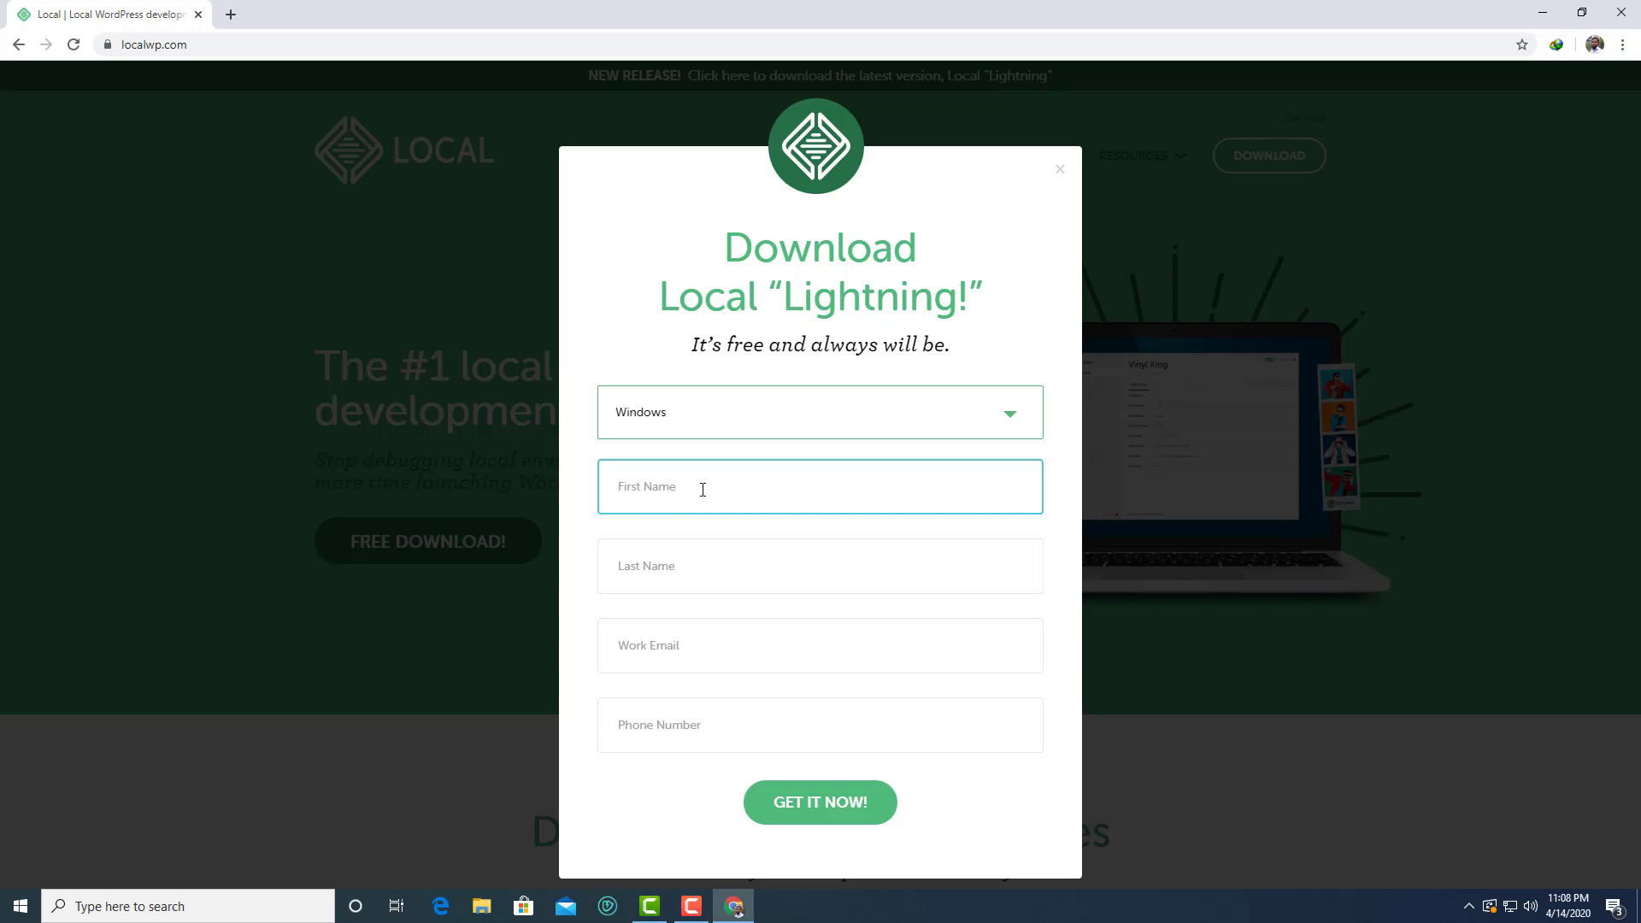
left_click(671, 555)
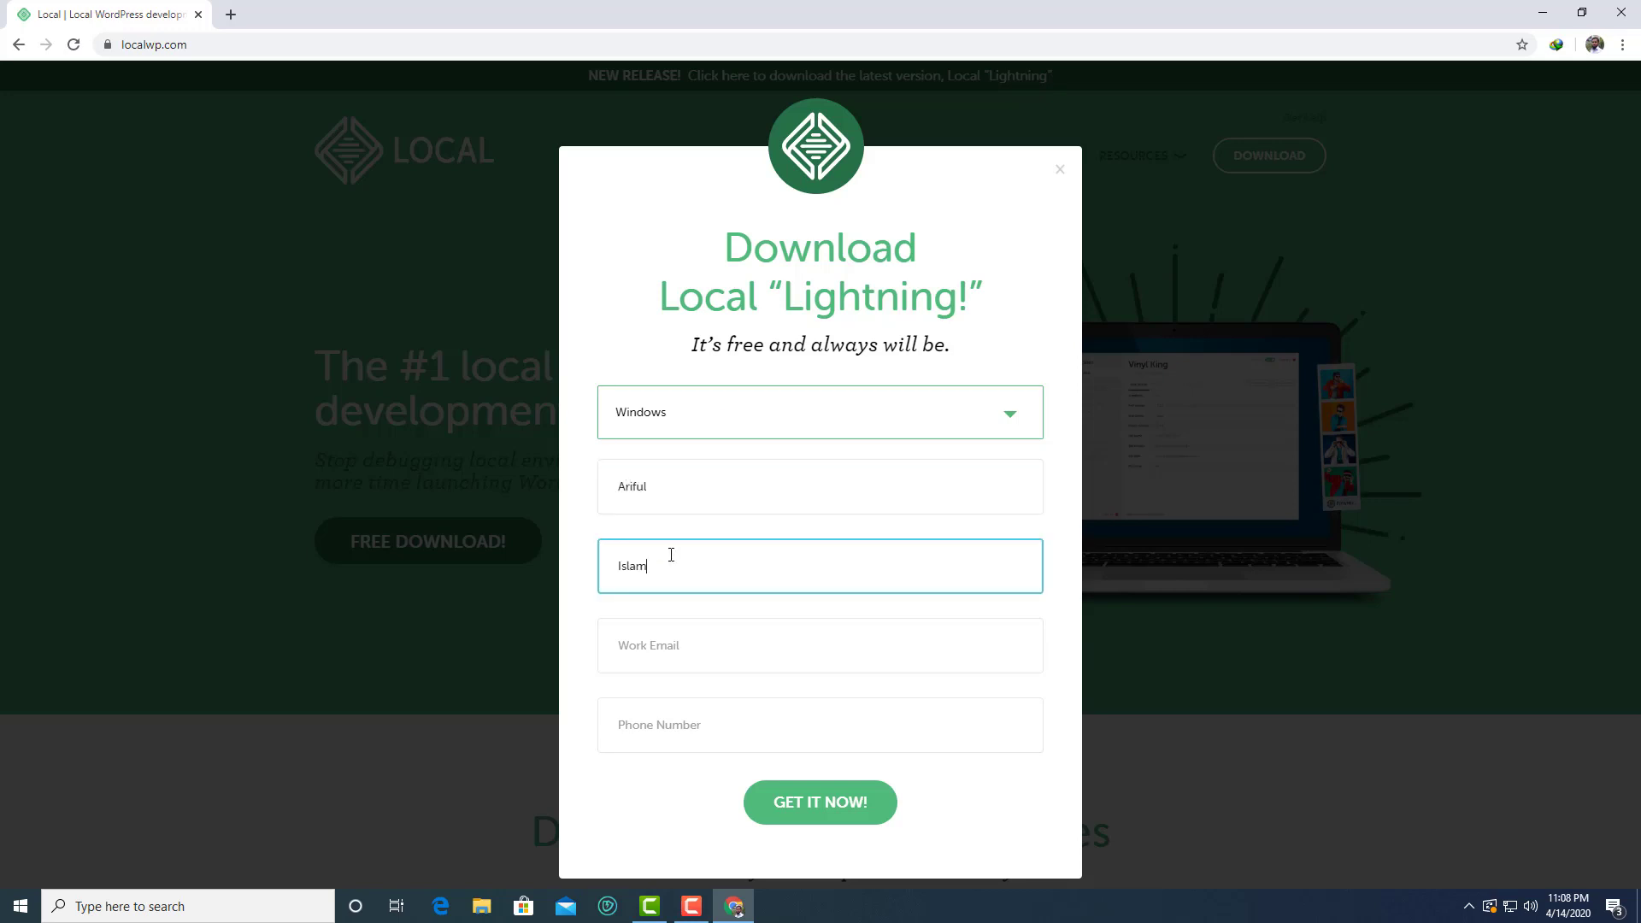
Fill in the work e-mail and phone number, then submit the form to start the download
left_click(665, 624)
left_click(634, 693)
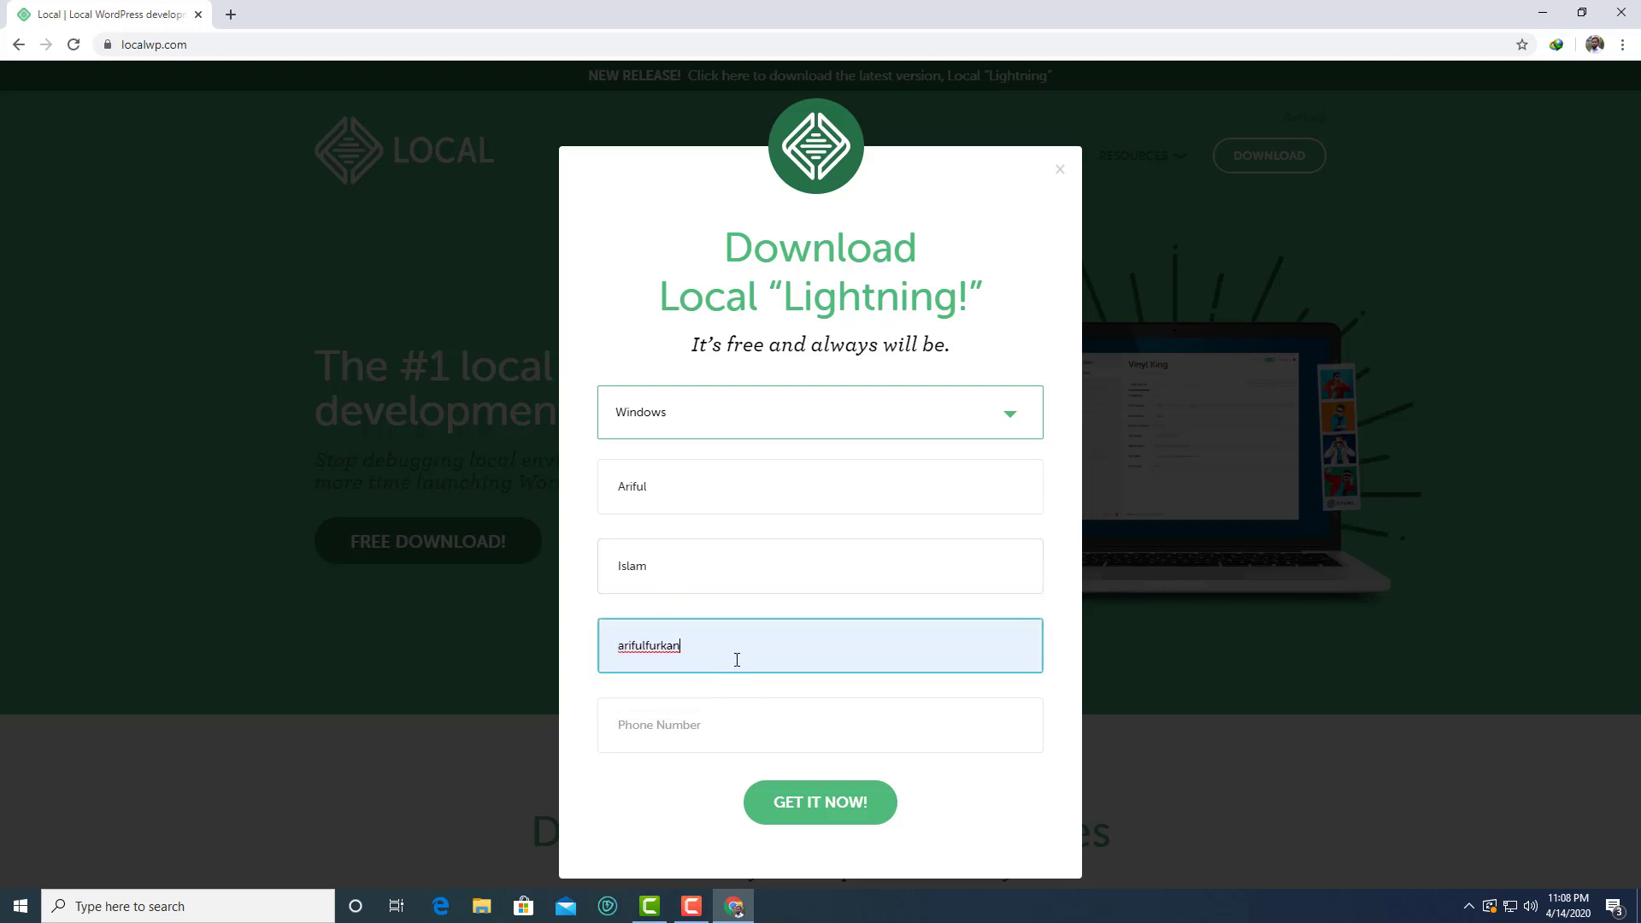
type("@")
type("gmsi")
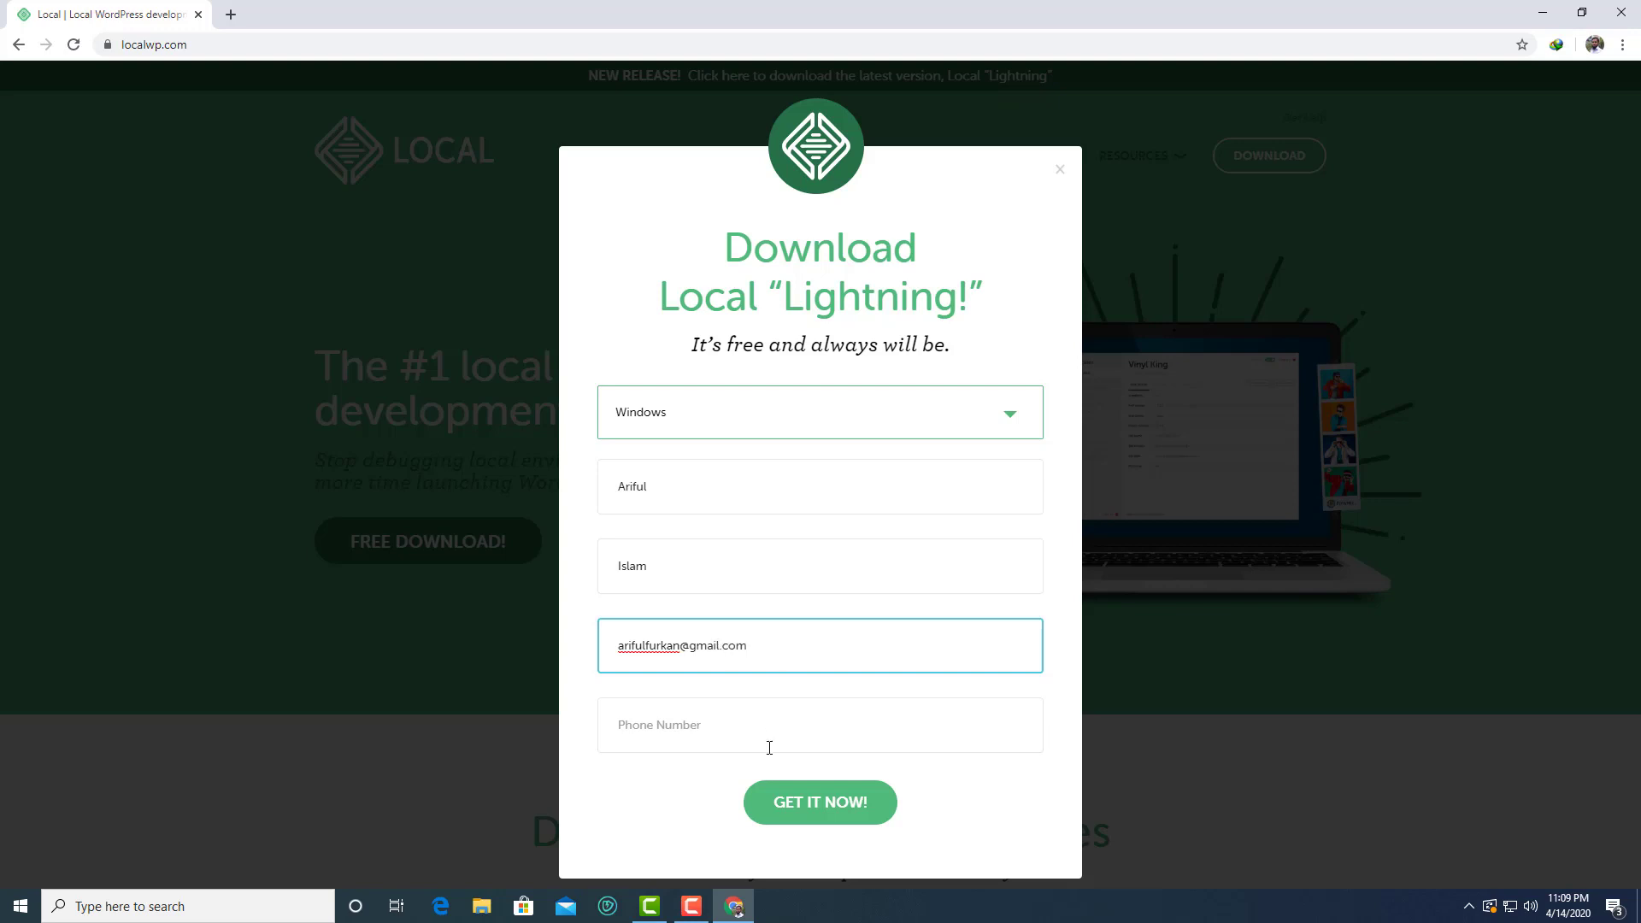
left_click(756, 719)
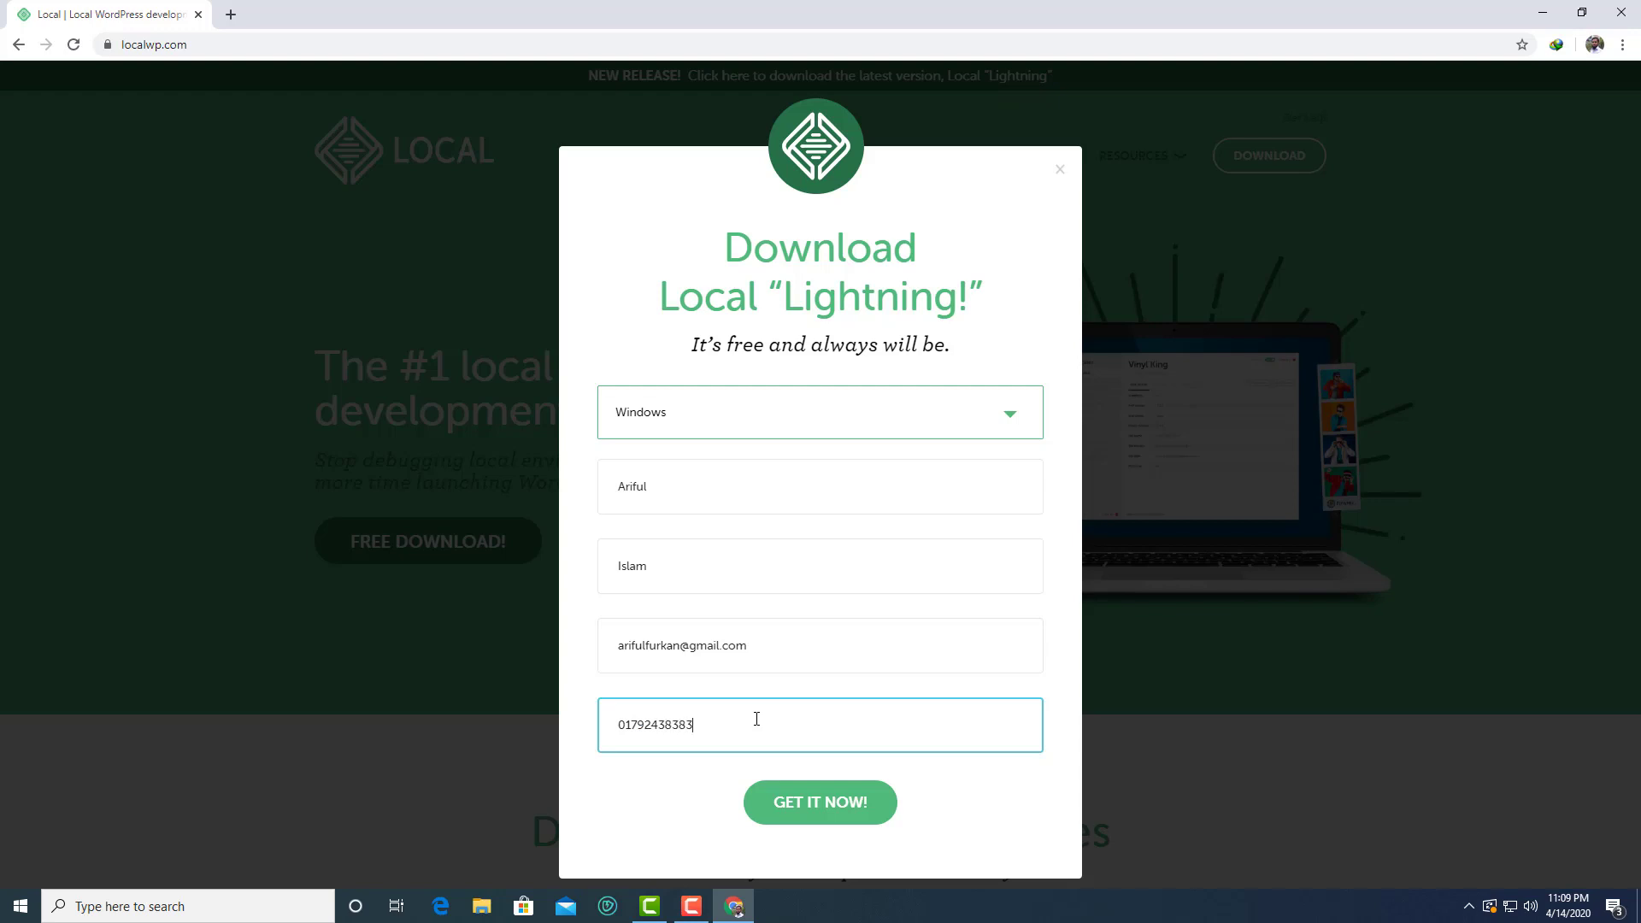
left_click(834, 802)
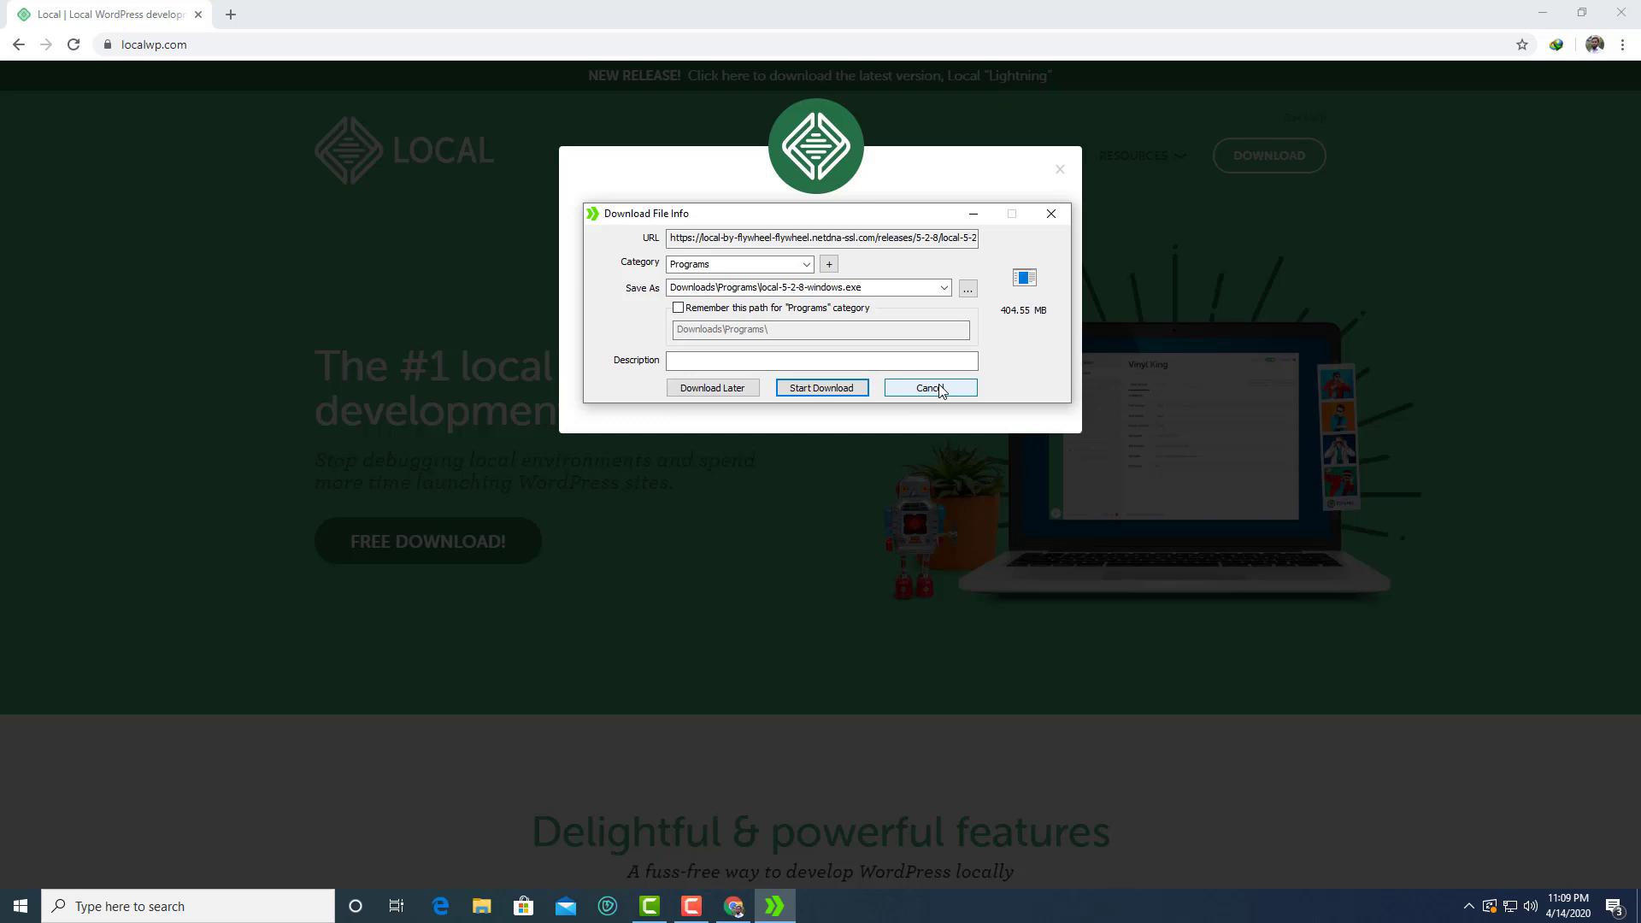
Cancel the download dialog and run the local-5-2-8-windows installer from drive D:
left_click(939, 389)
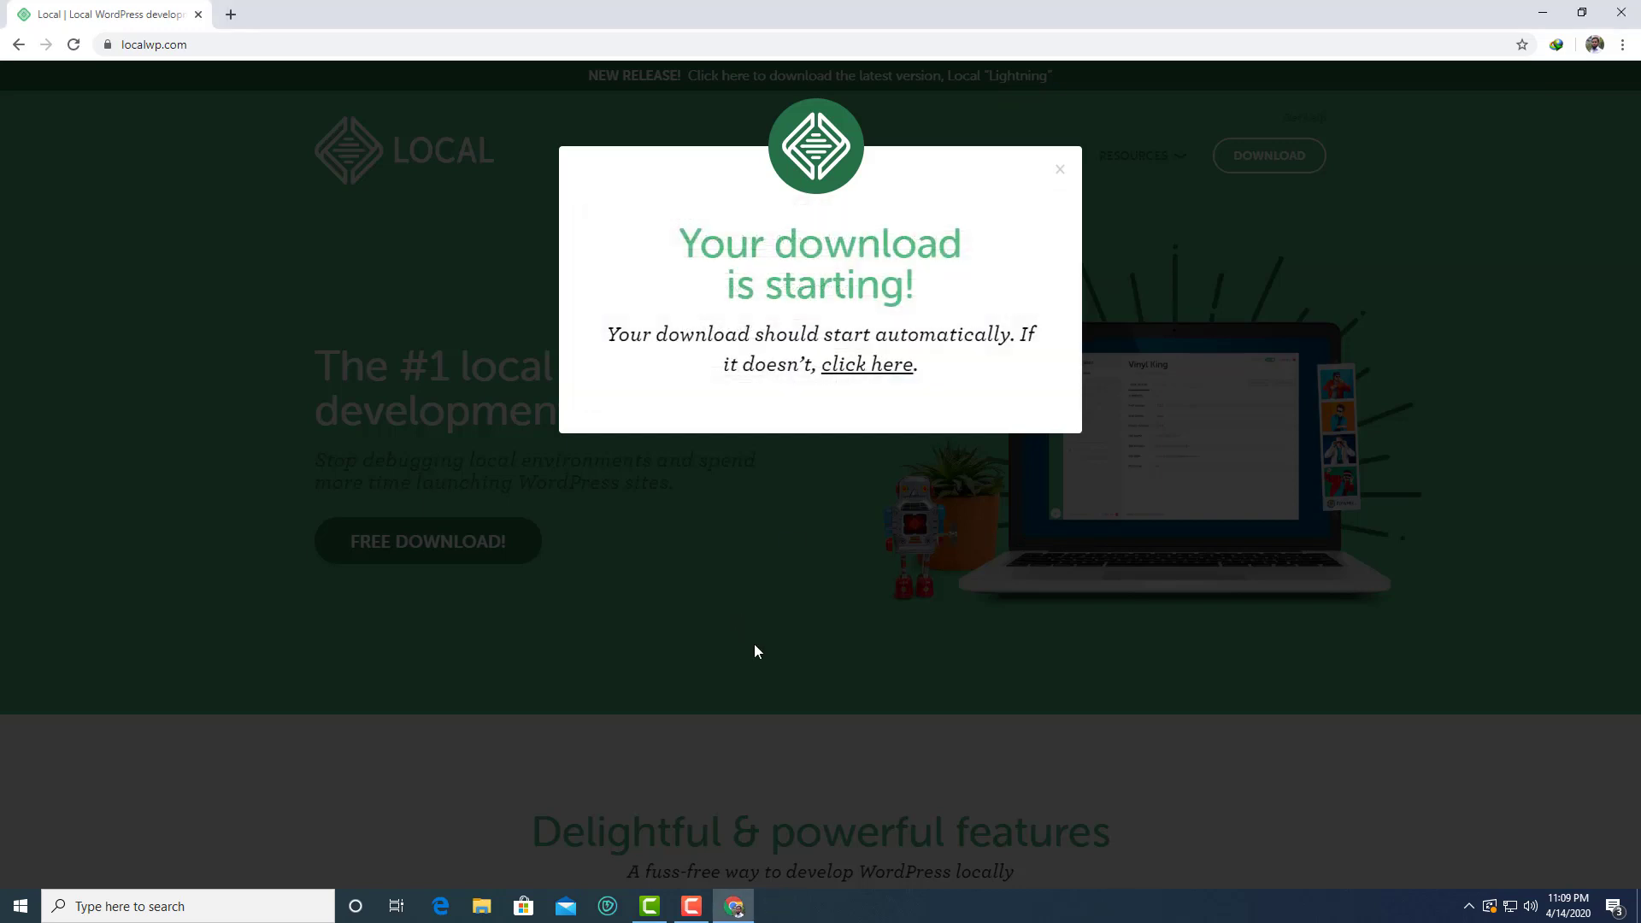
left_click(482, 906)
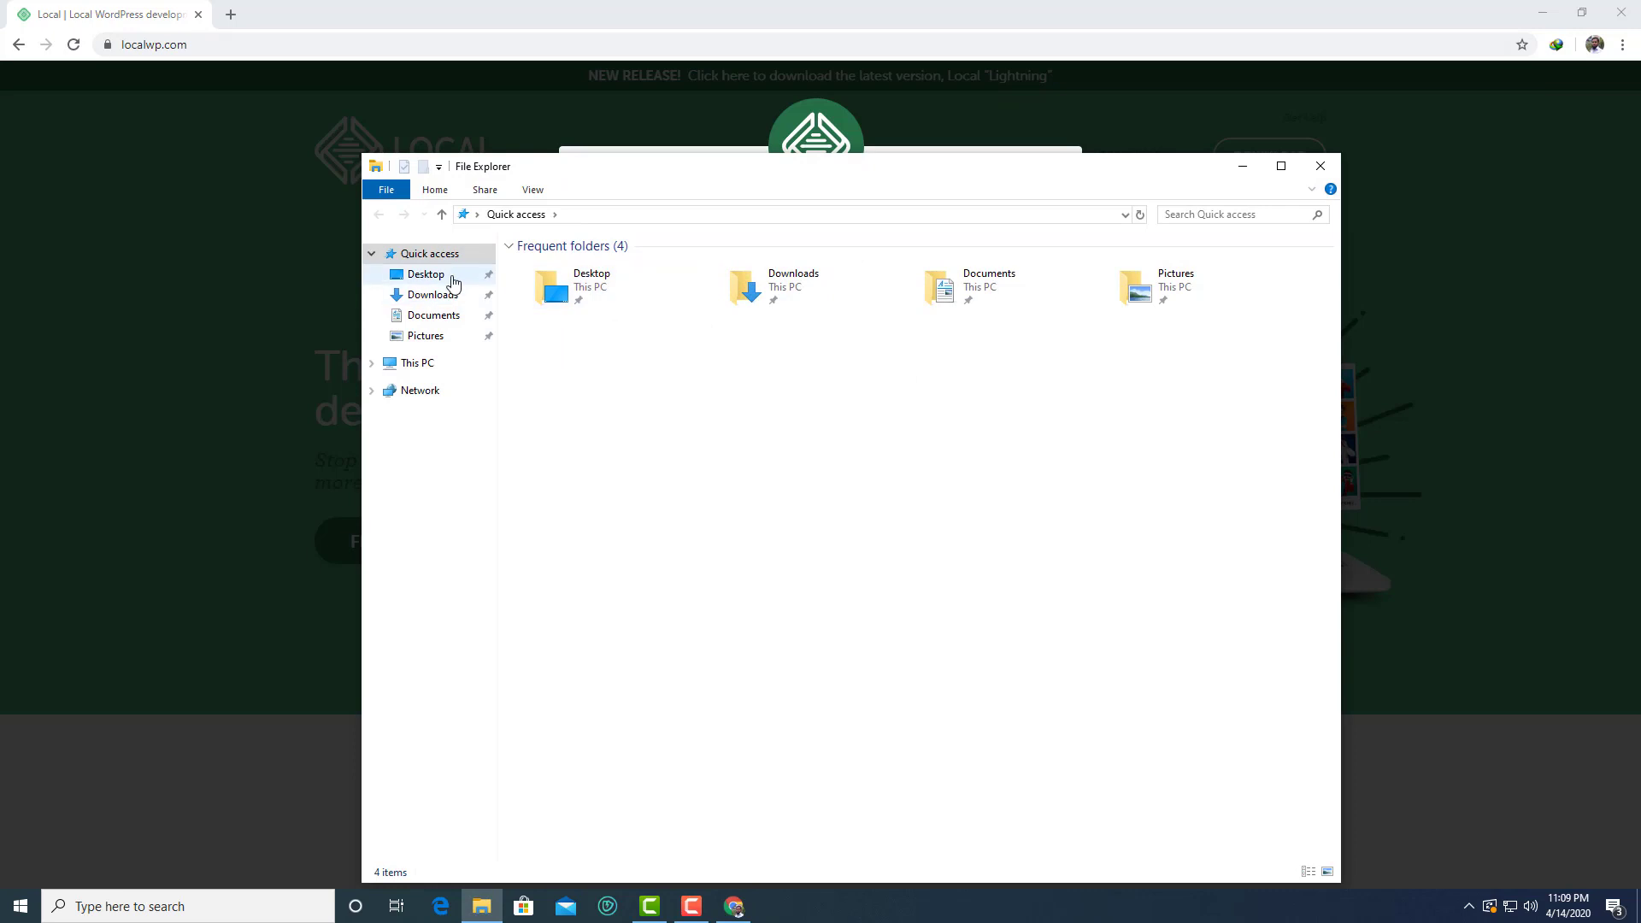
left_click(419, 275)
left_click(432, 366)
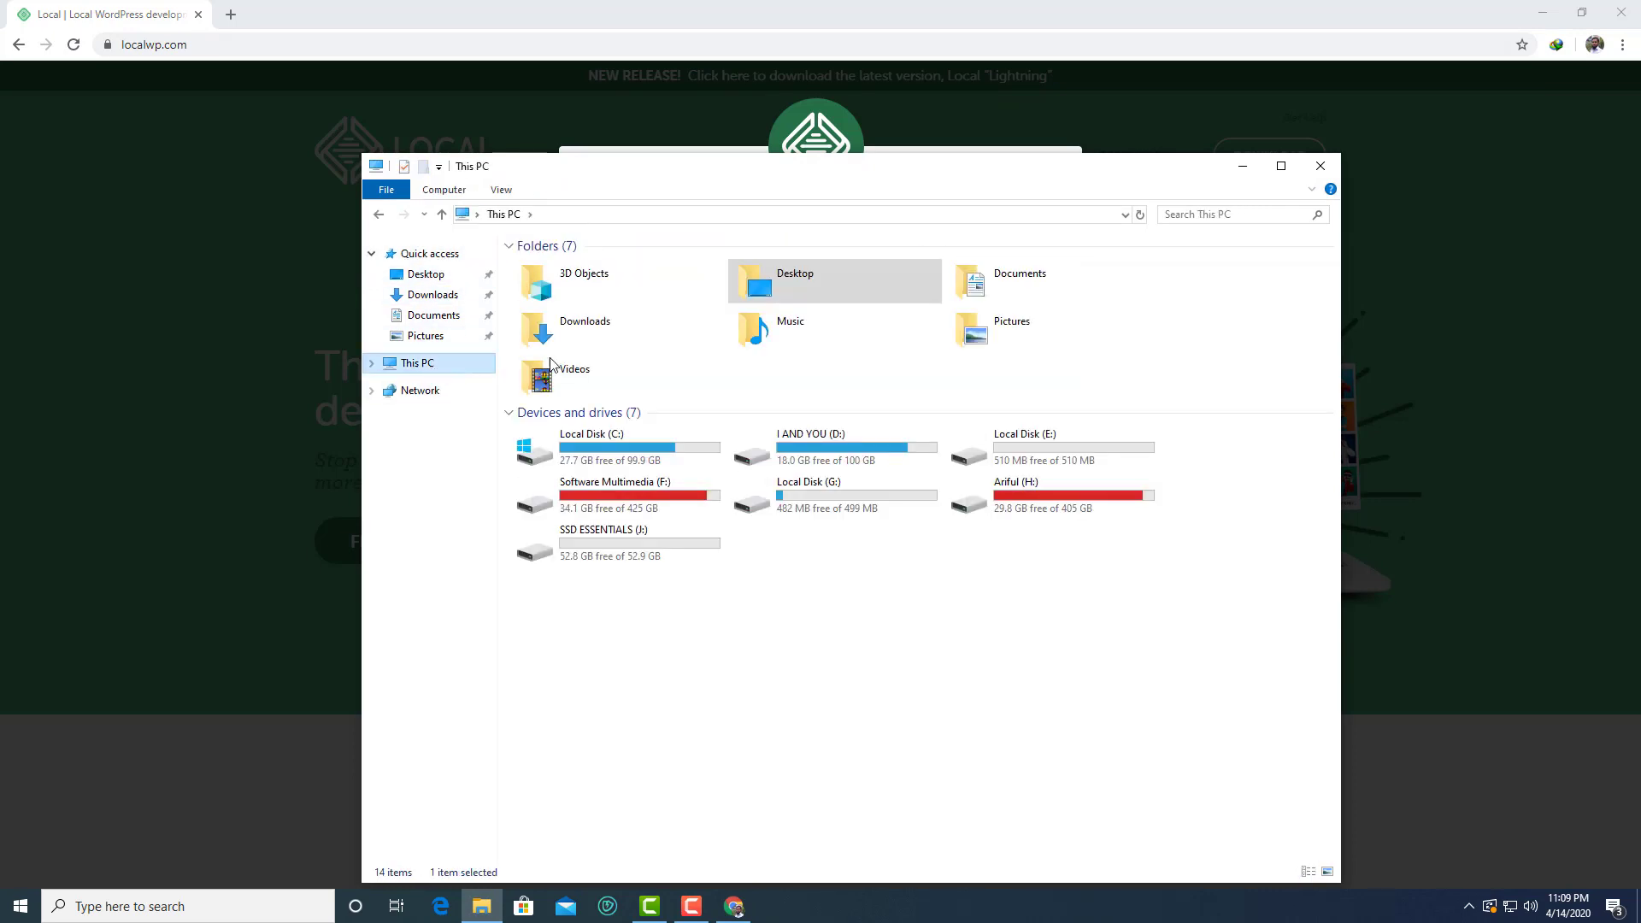
double_click(774, 440)
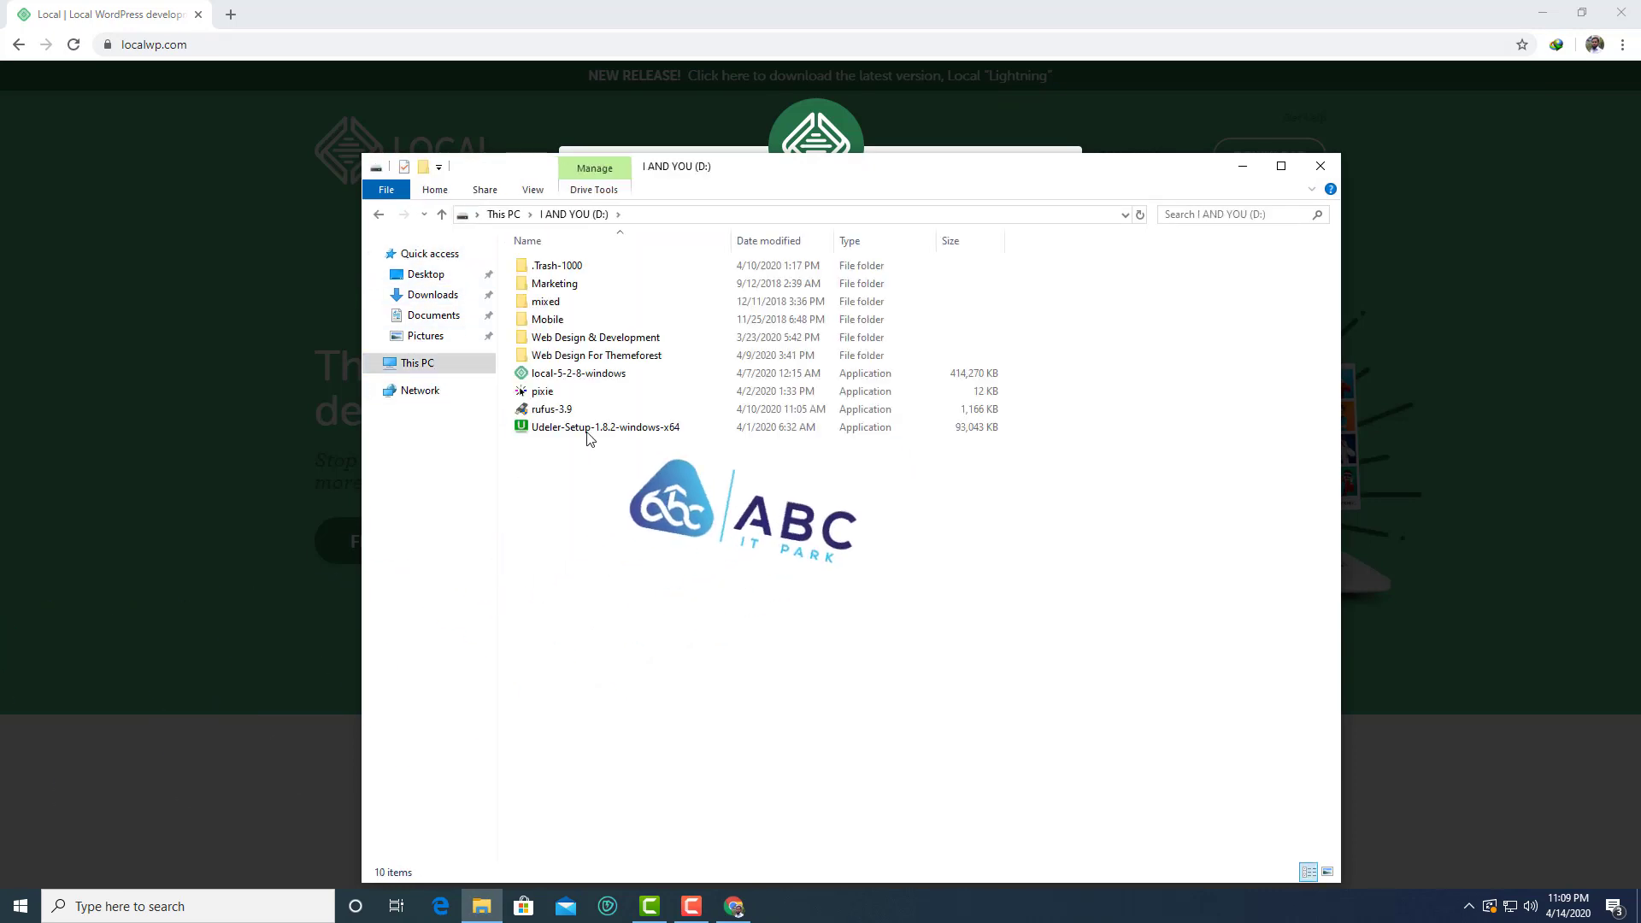
left_click(564, 374)
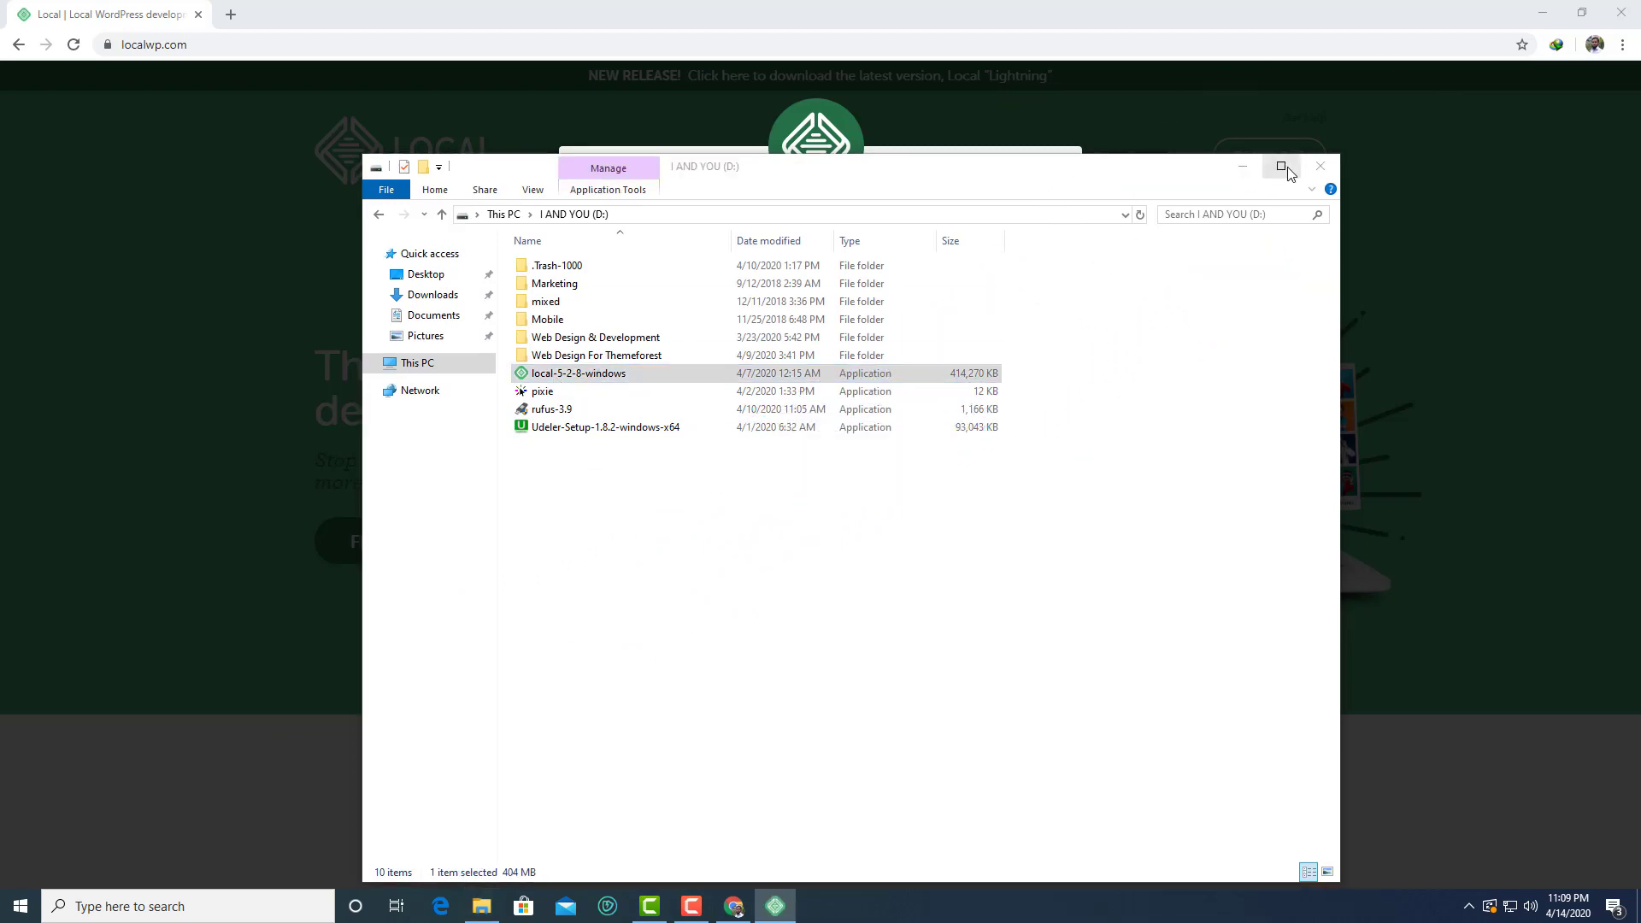
left_click(1244, 167)
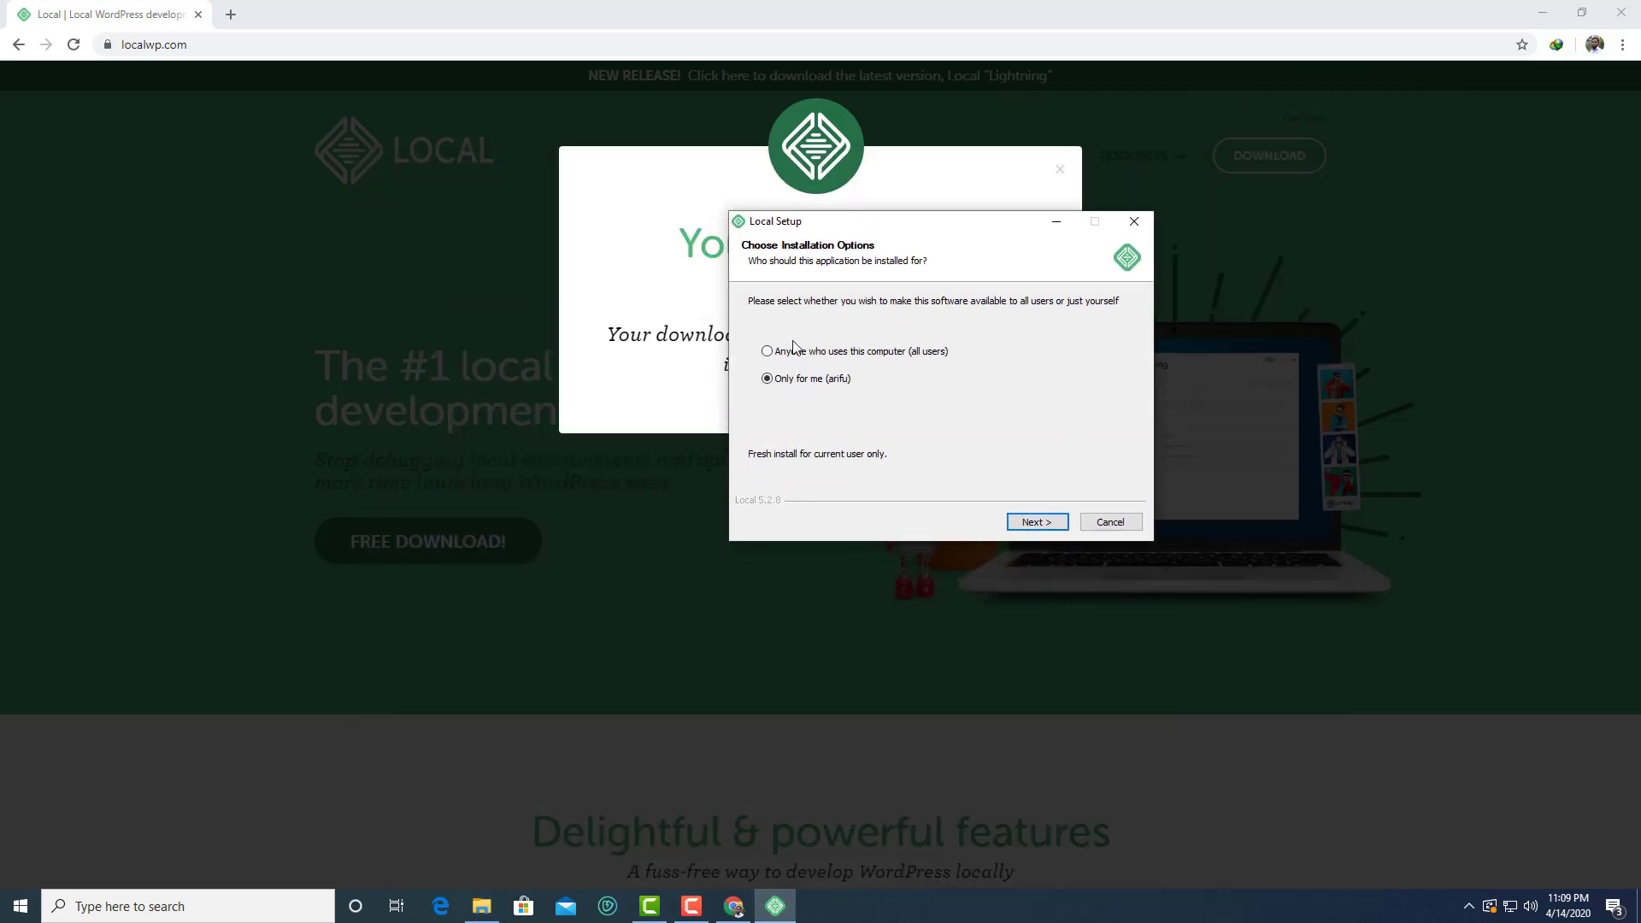
Choose to install Local for all users of the computer and continue
left_click(794, 352)
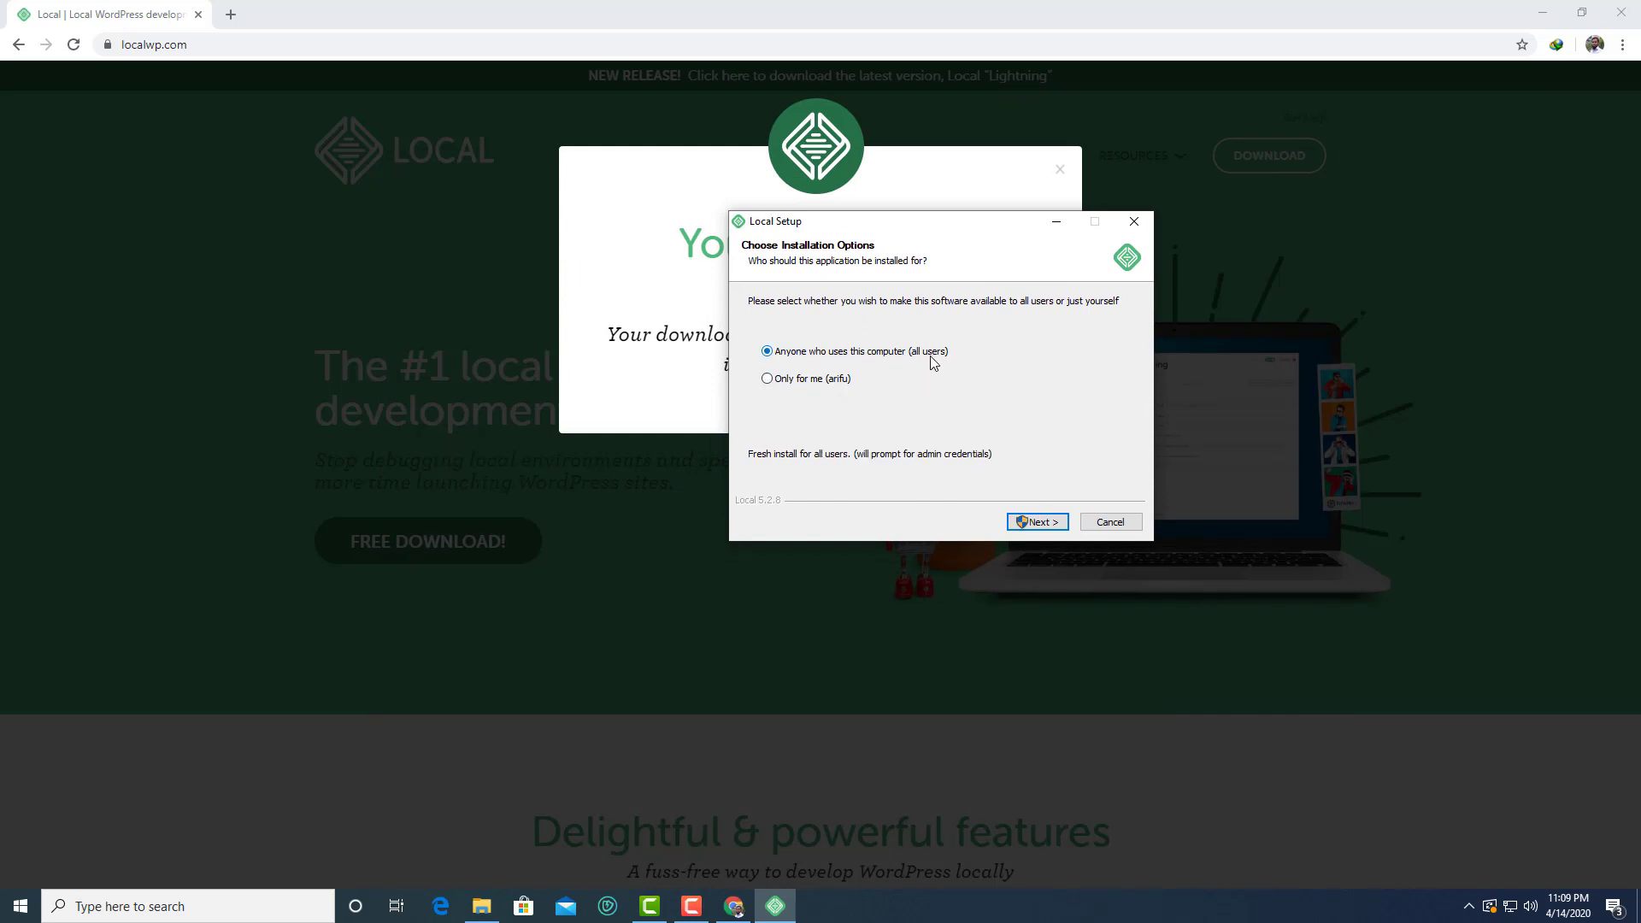
left_click(801, 380)
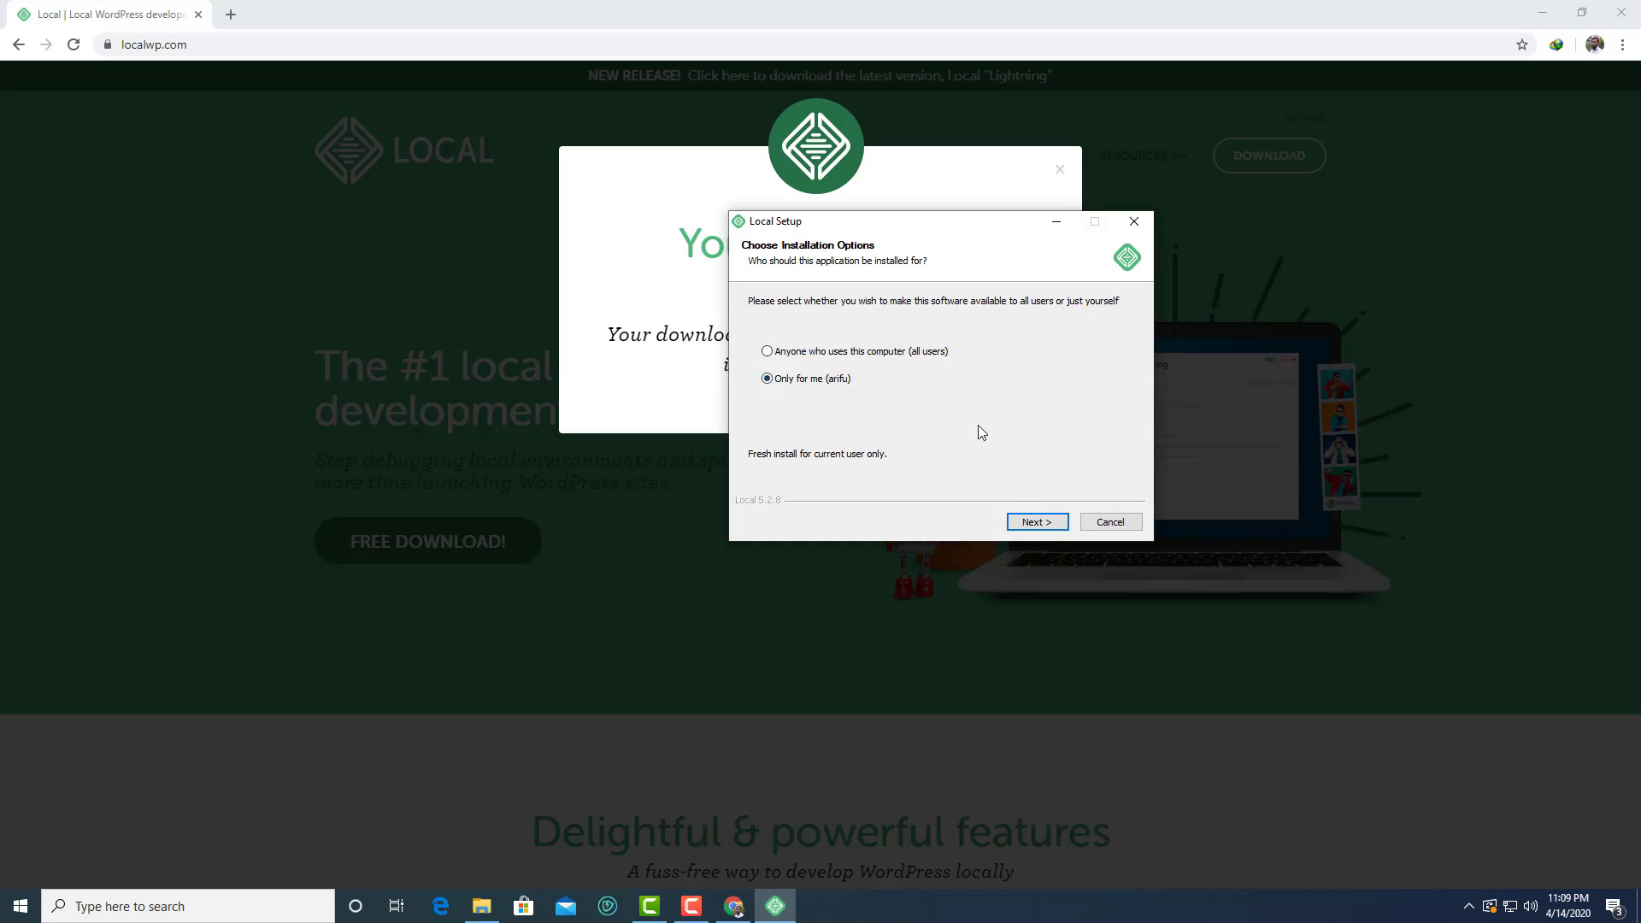
left_click_drag(952, 222, 879, 197)
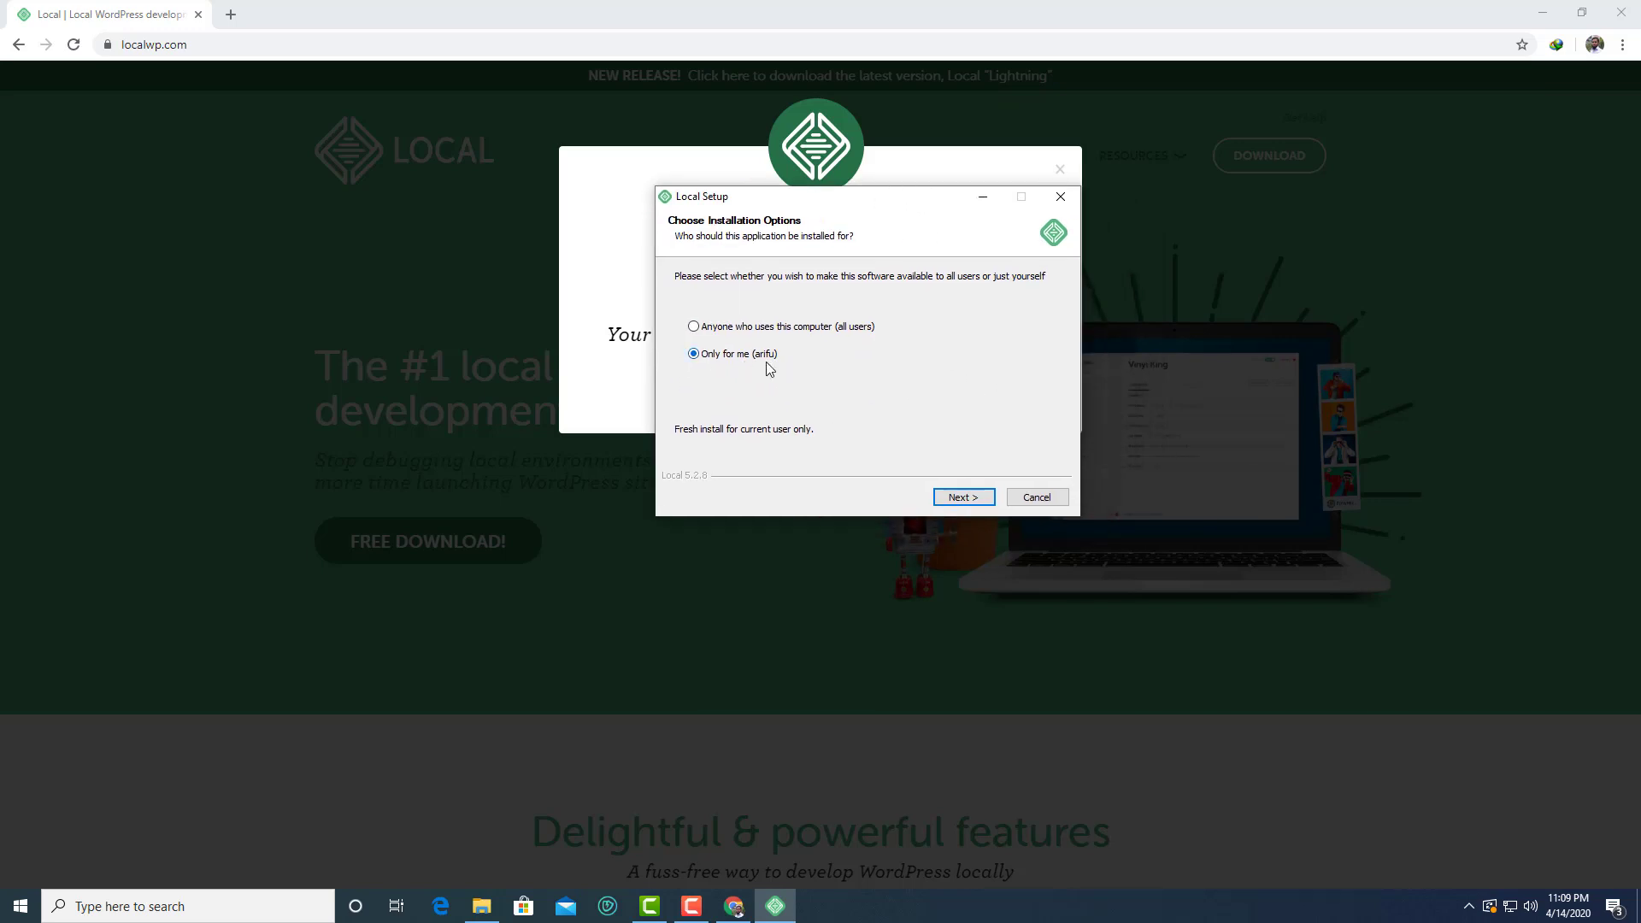
left_click(741, 326)
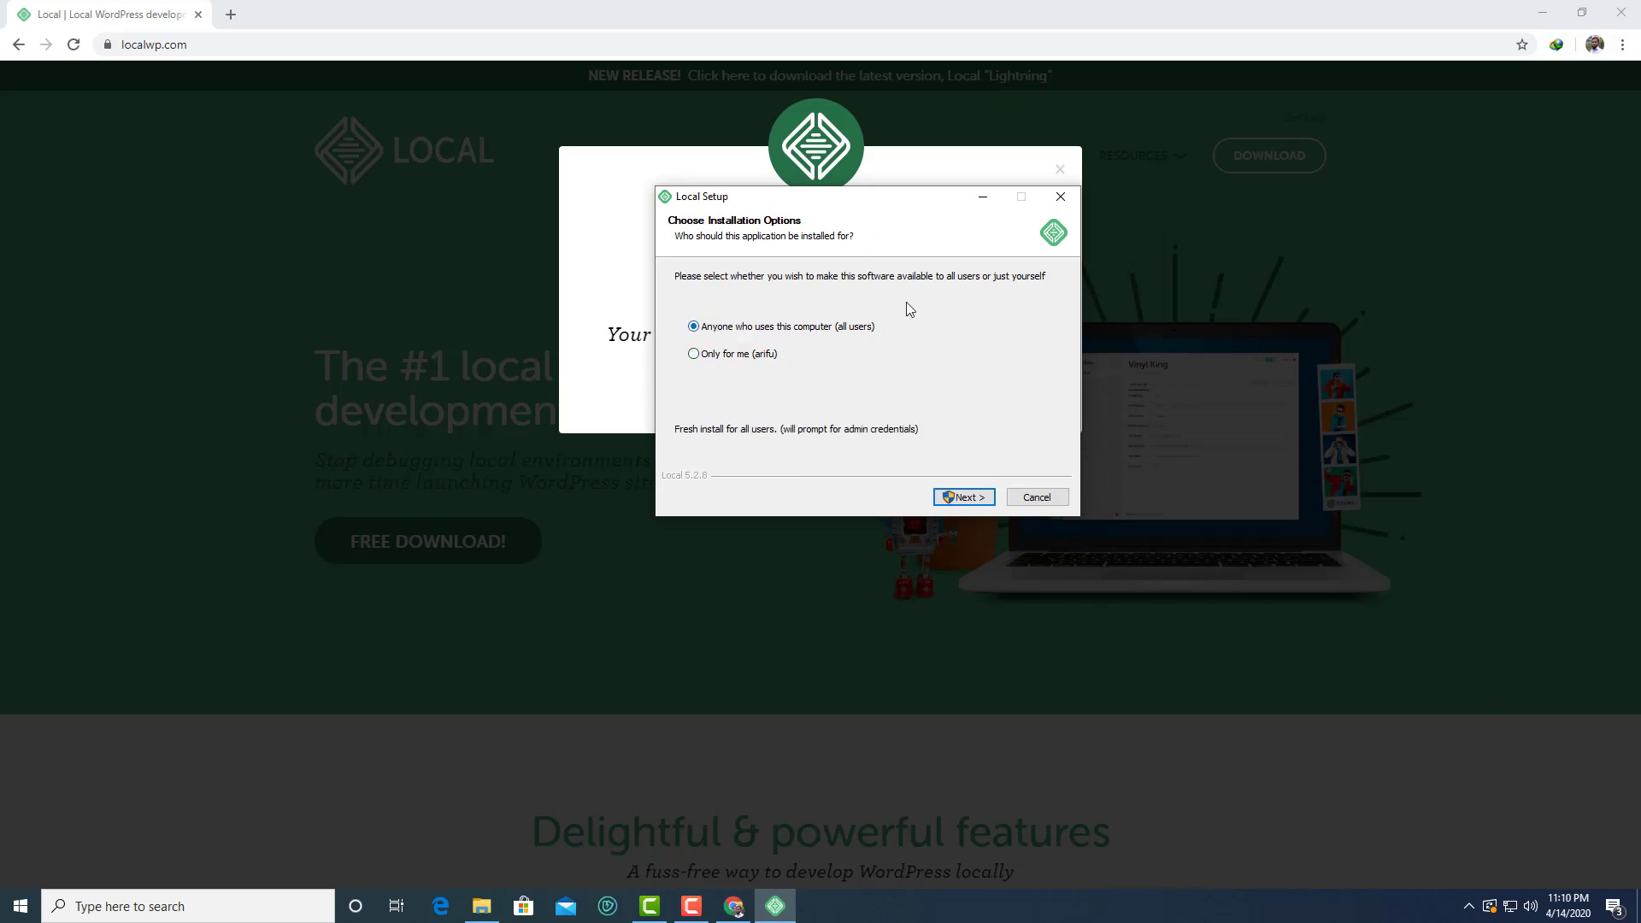
left_click(966, 497)
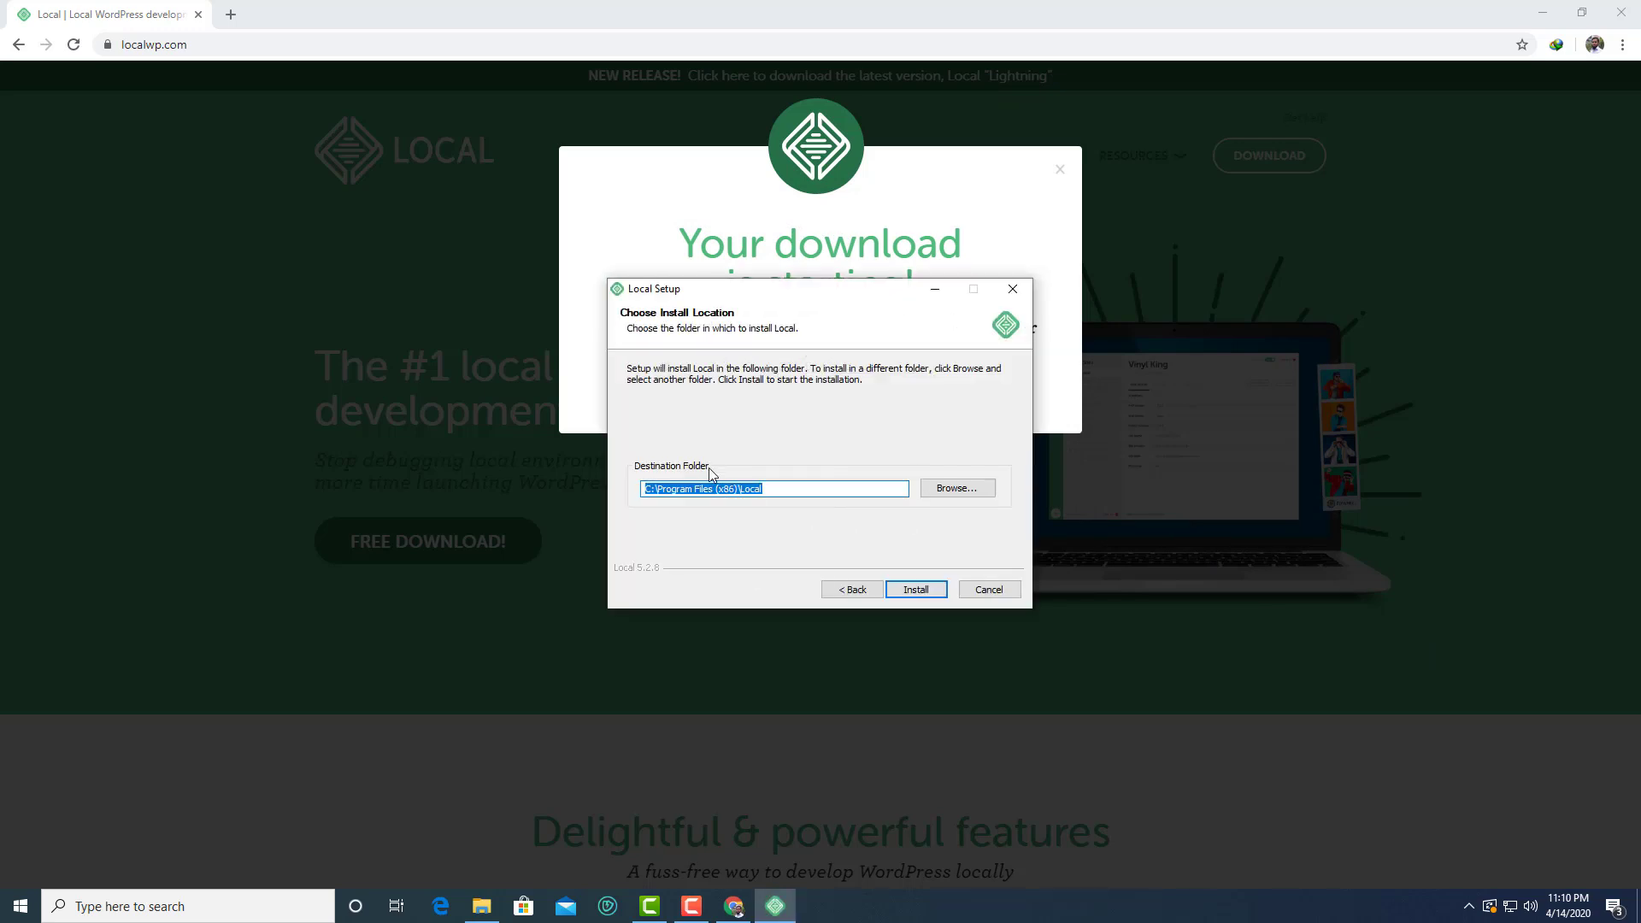
Keep the default C:\Program Files (x86)\Local folder and install Local 5.2.8
left_click(962, 494)
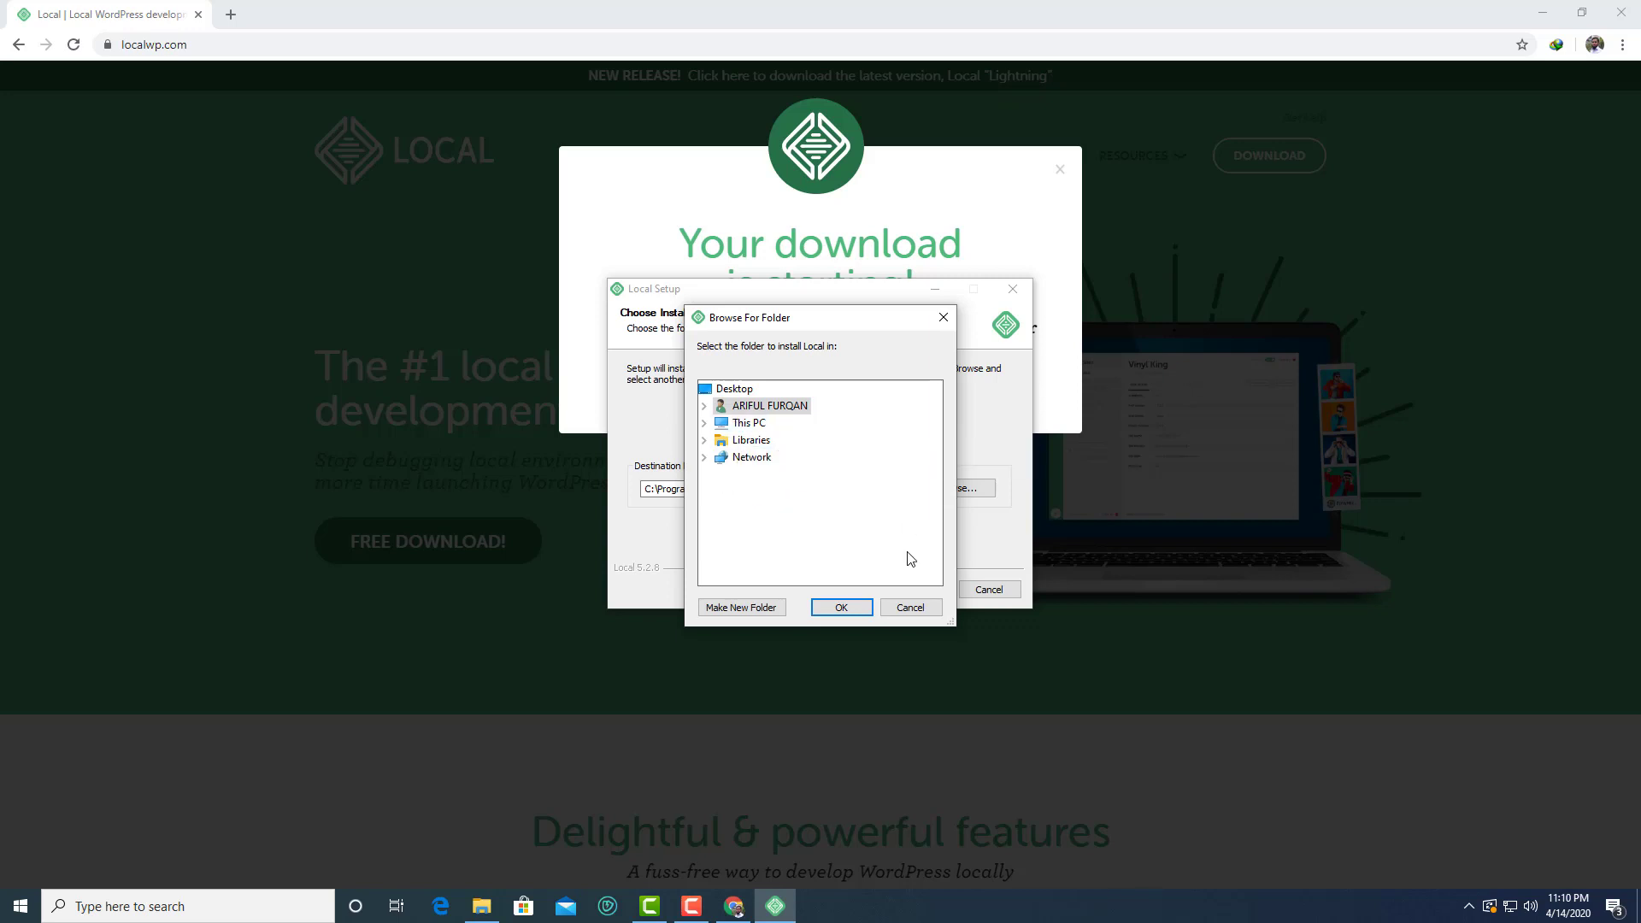
left_click(909, 607)
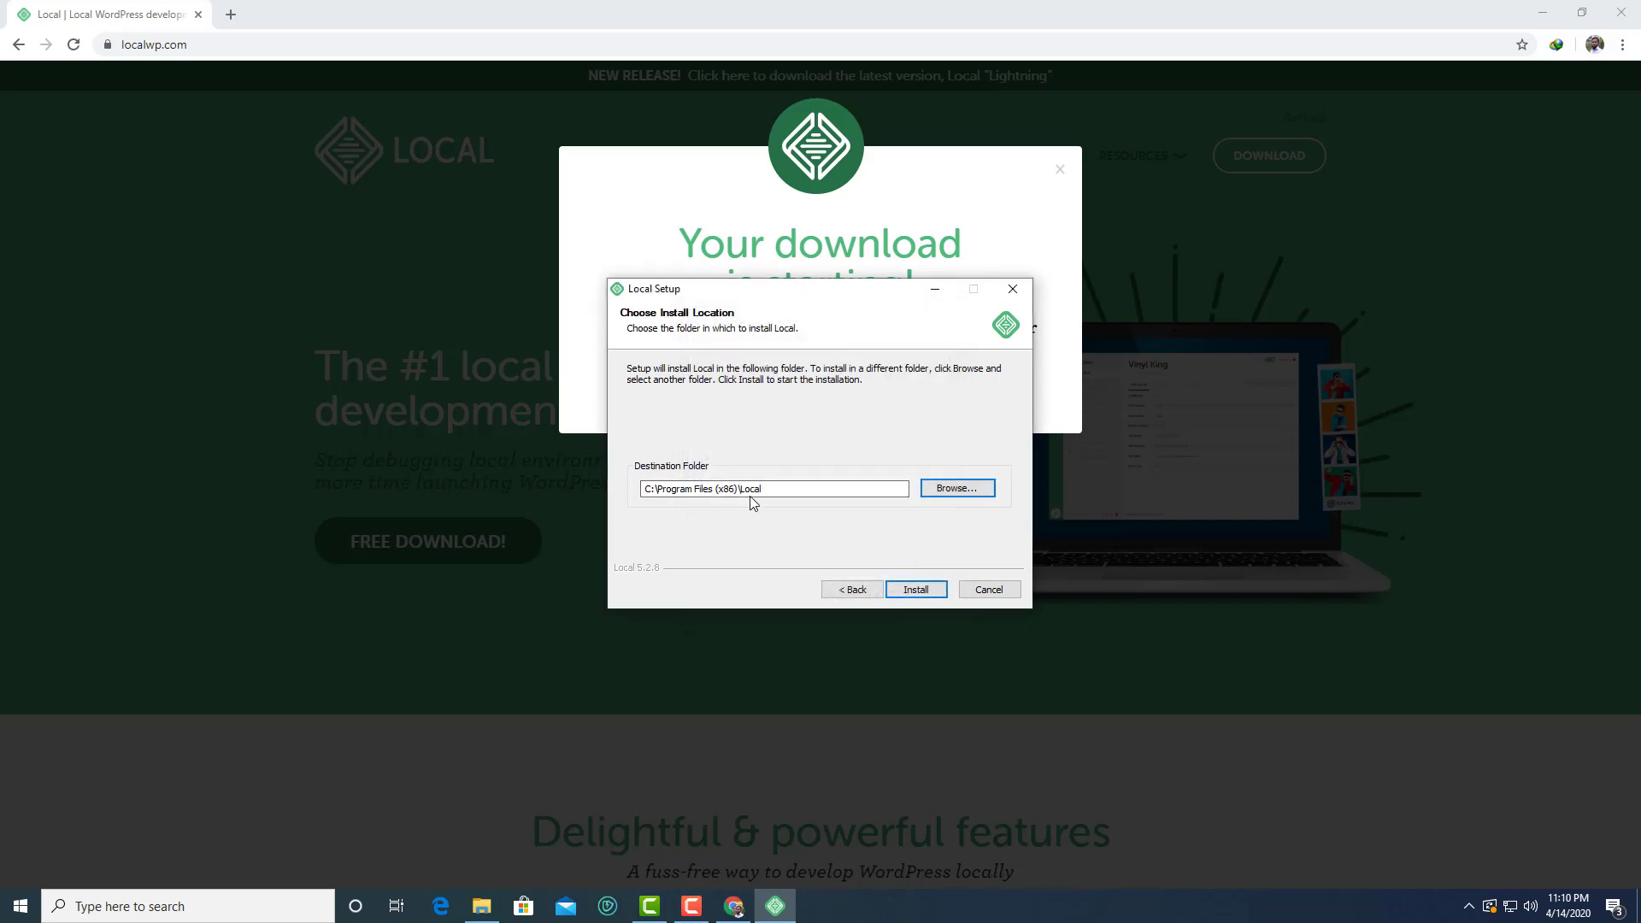
left_click(917, 590)
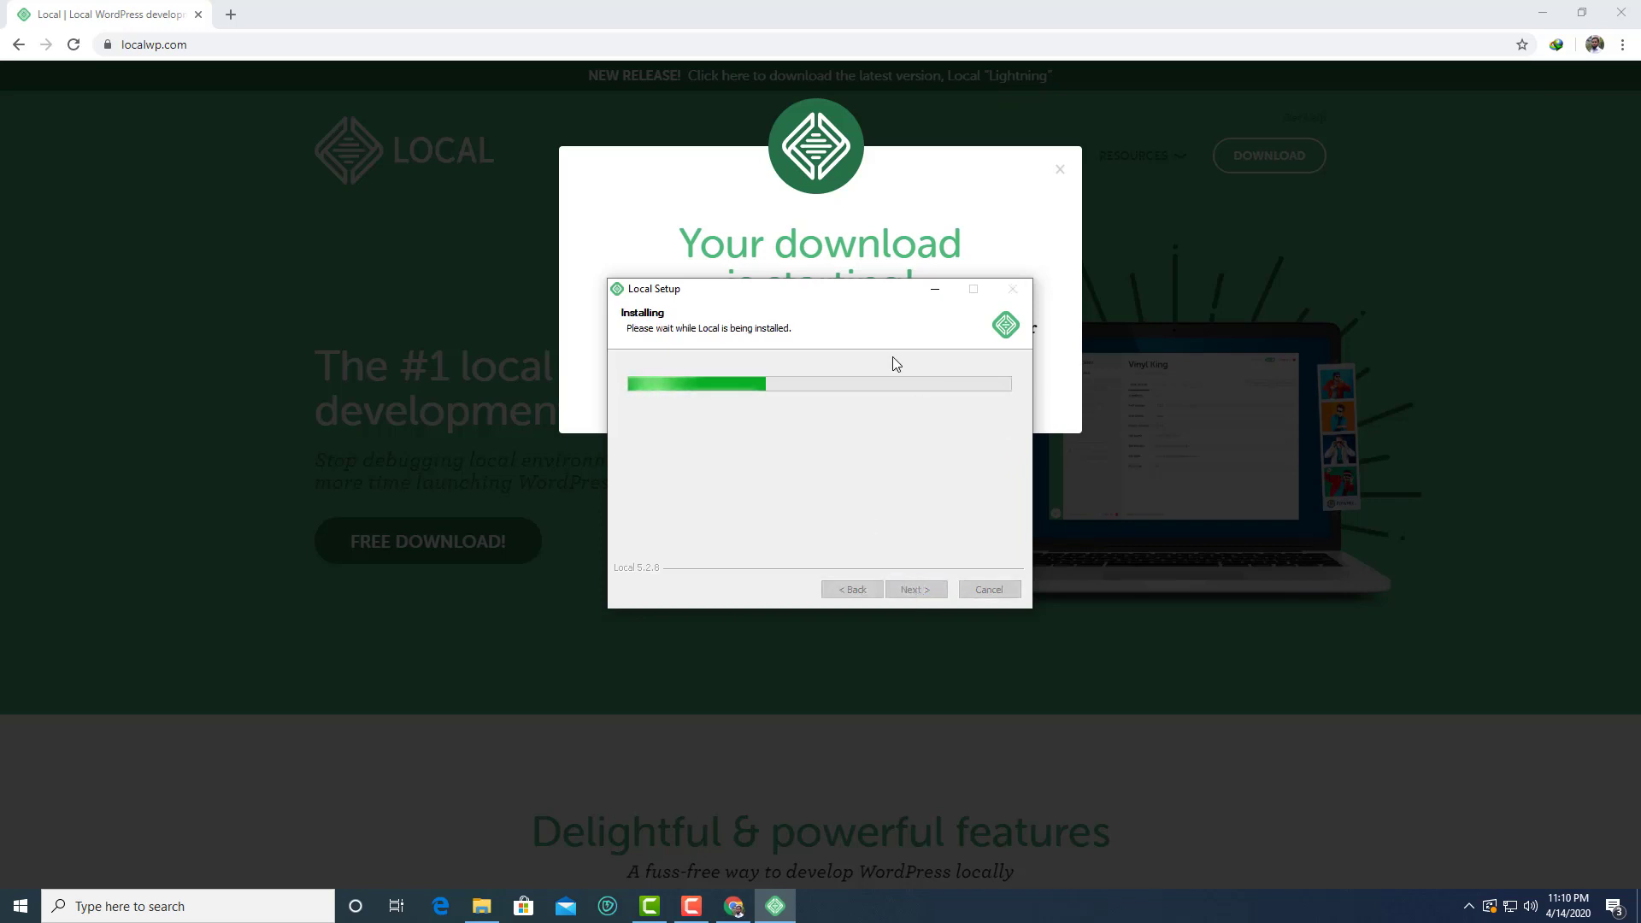
left_click_drag(862, 296, 1110, 220)
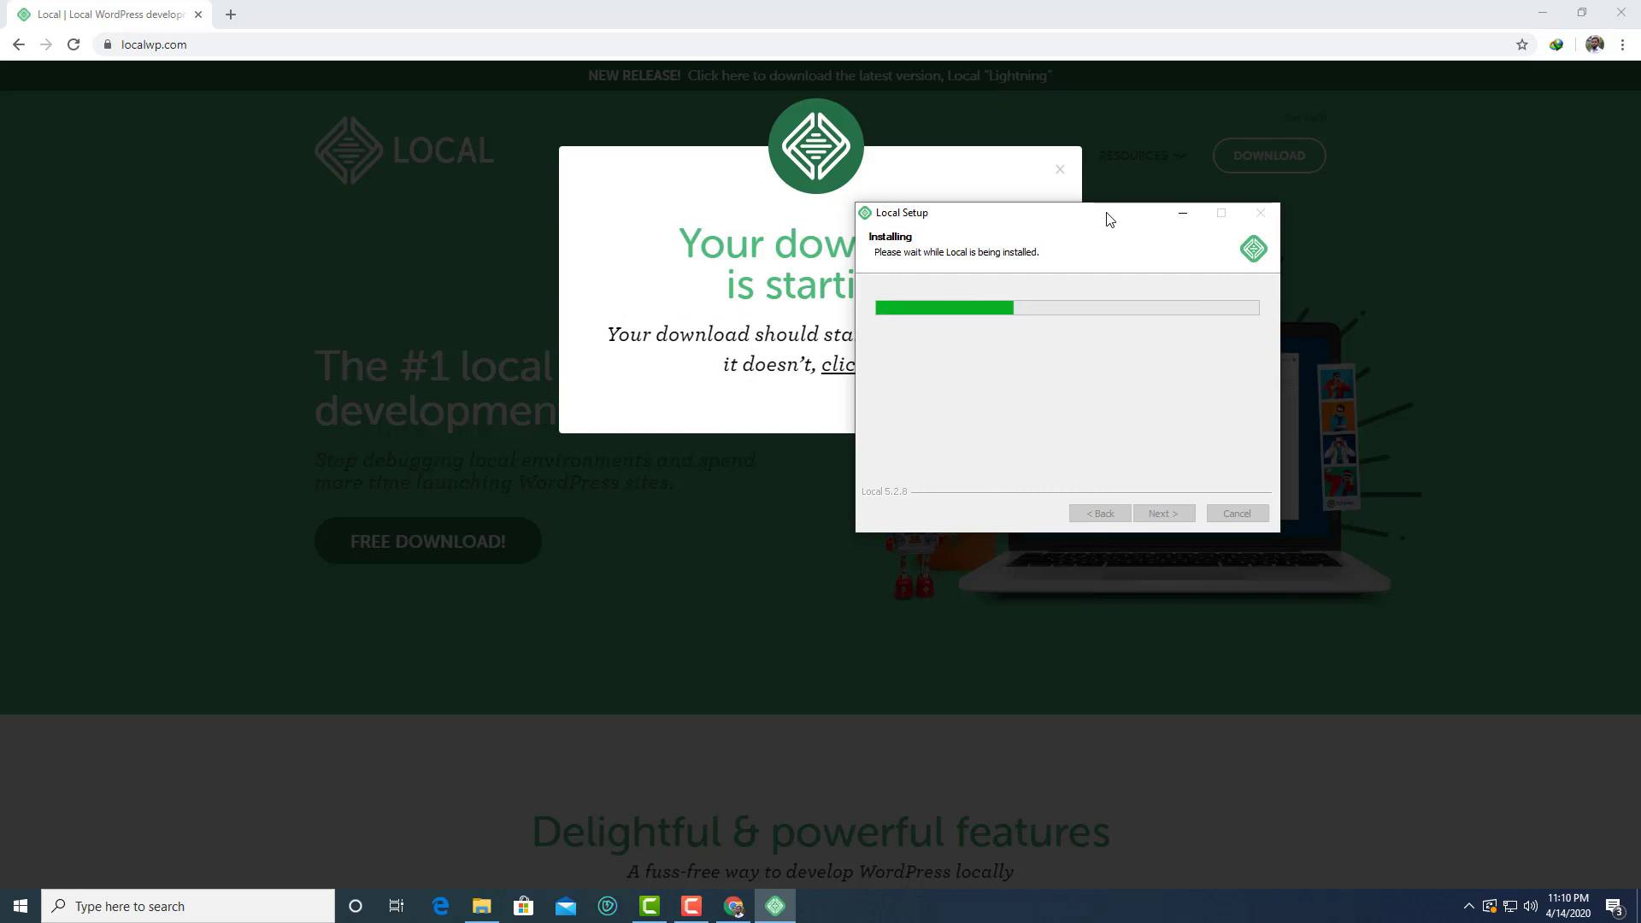
left_click_drag(1108, 219, 1029, 194)
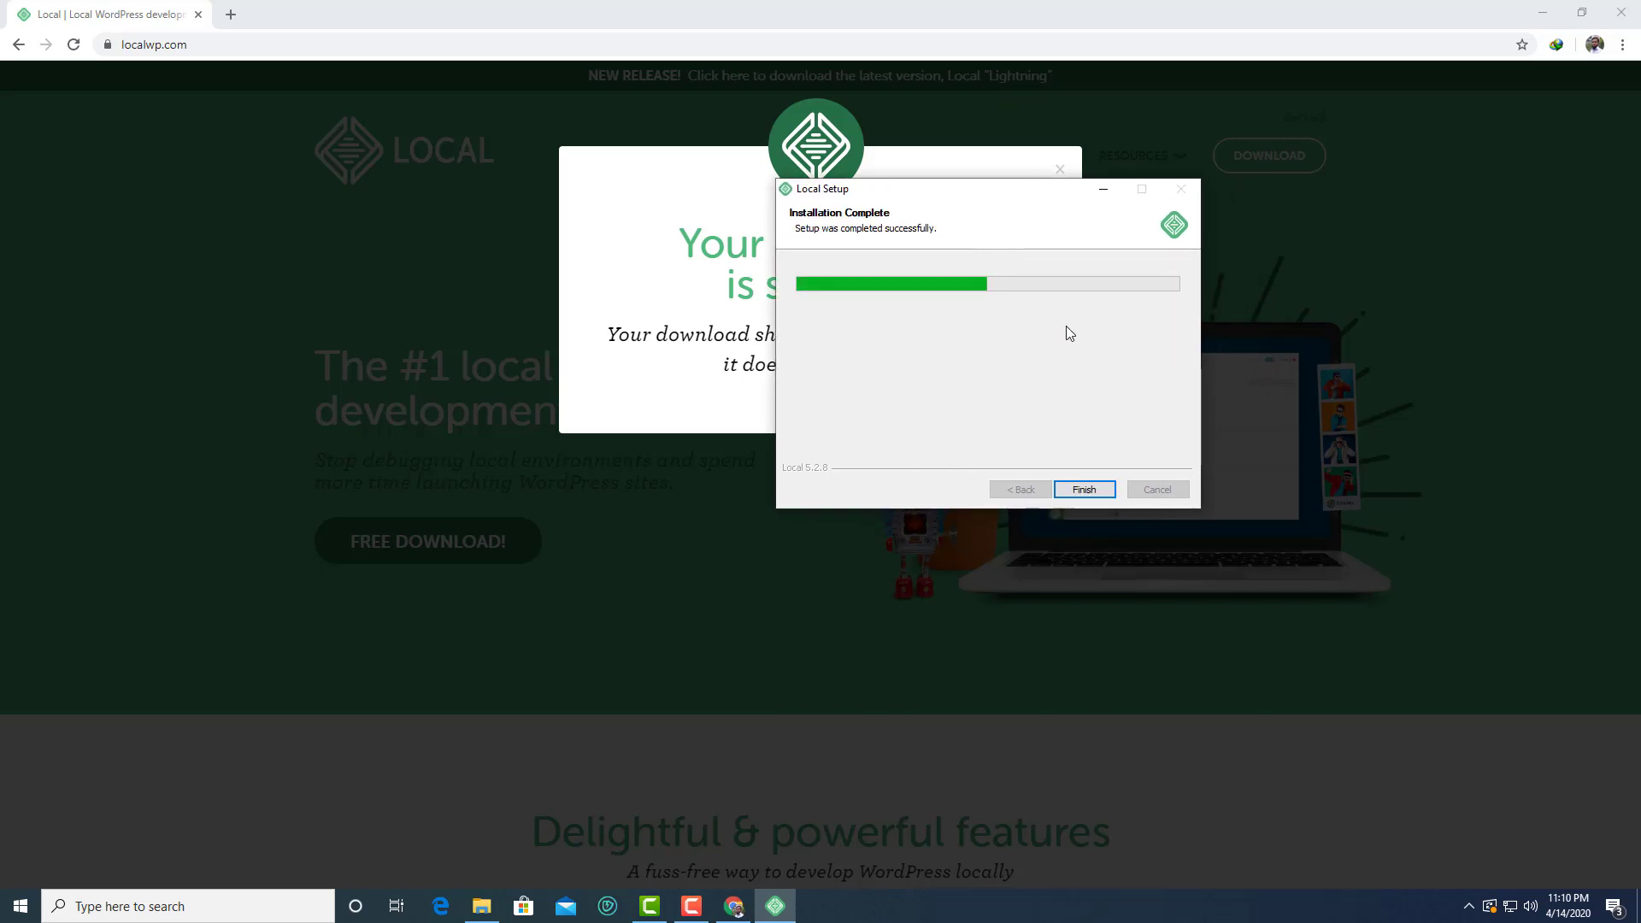
left_click_drag(1006, 197, 925, 177)
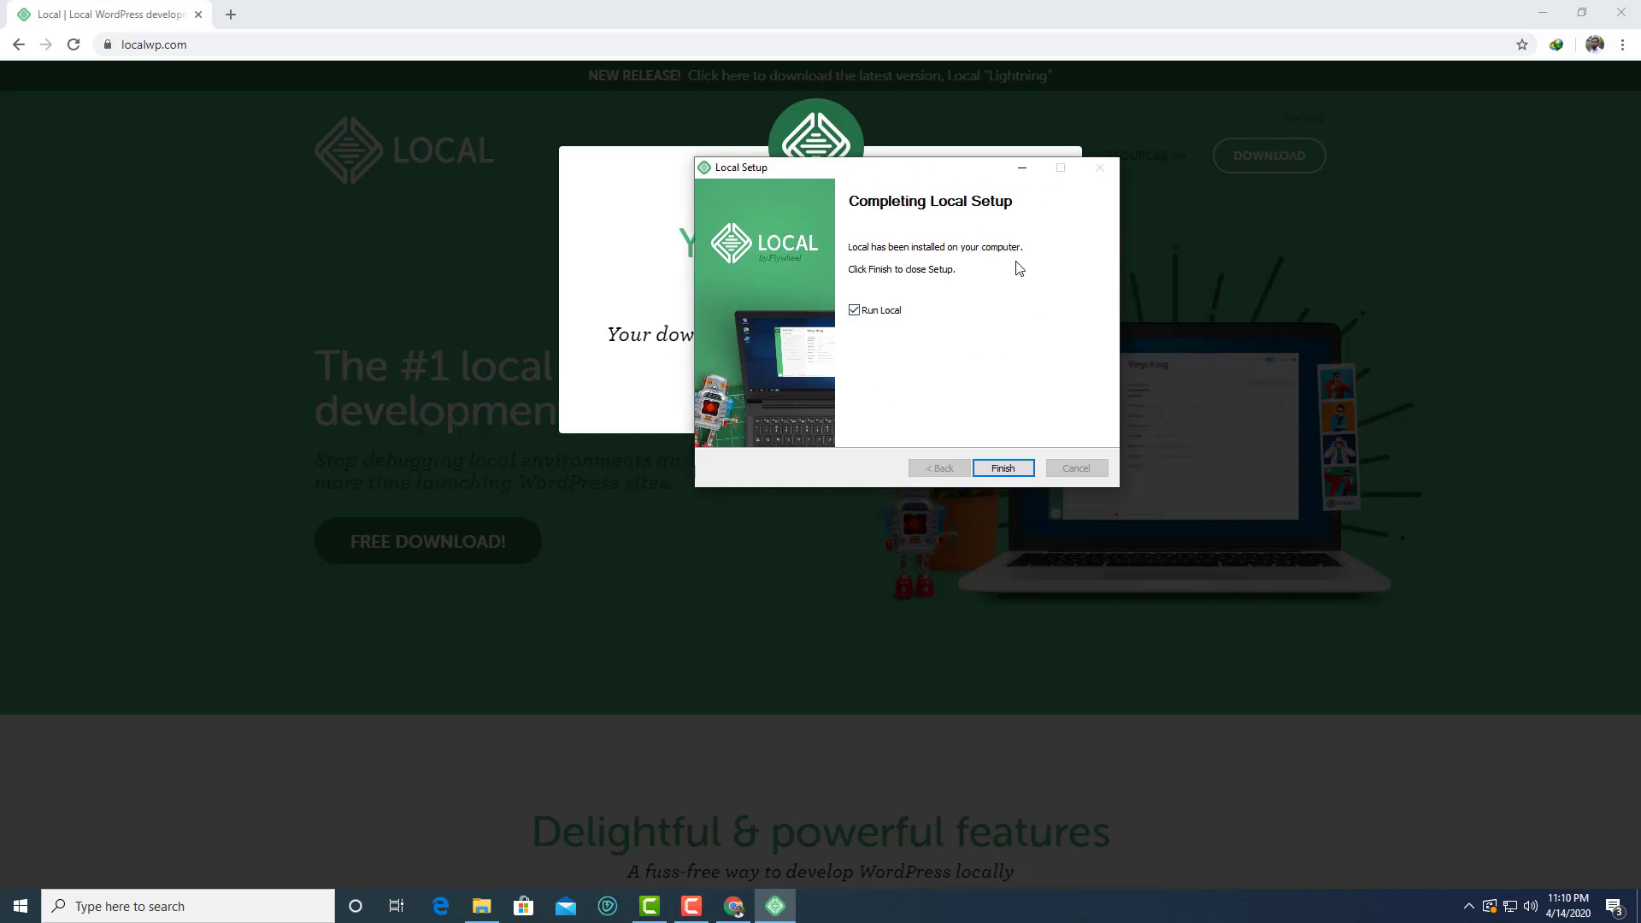
Launch Local, accept the terms of service, decline error reporting and close the welcome screen
left_click(1011, 472)
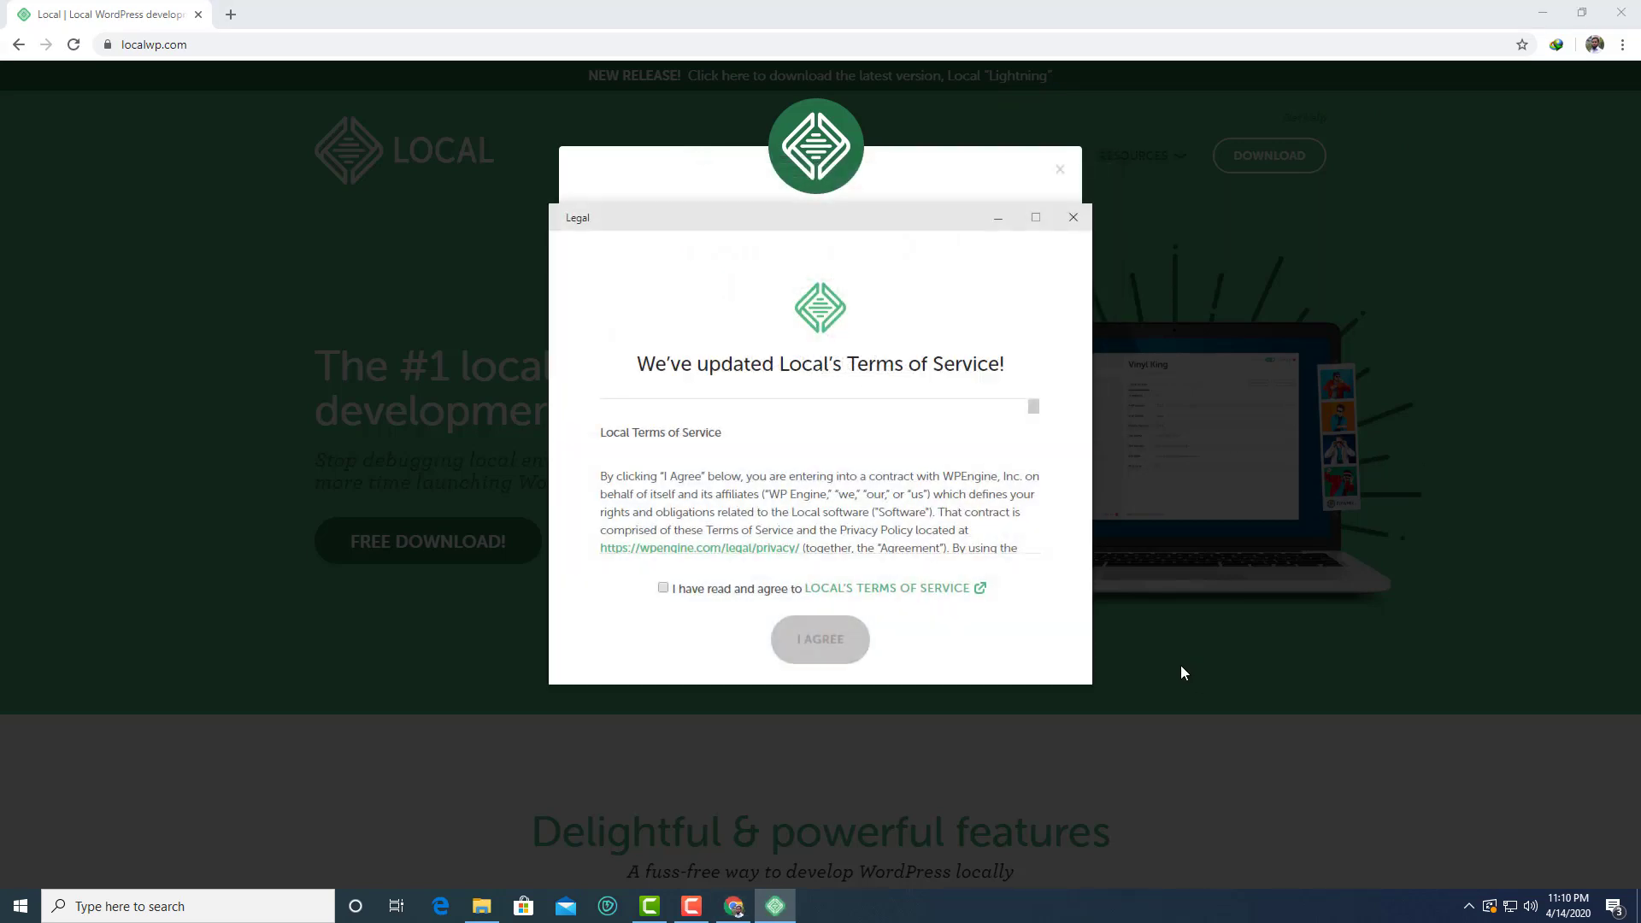
left_click(664, 589)
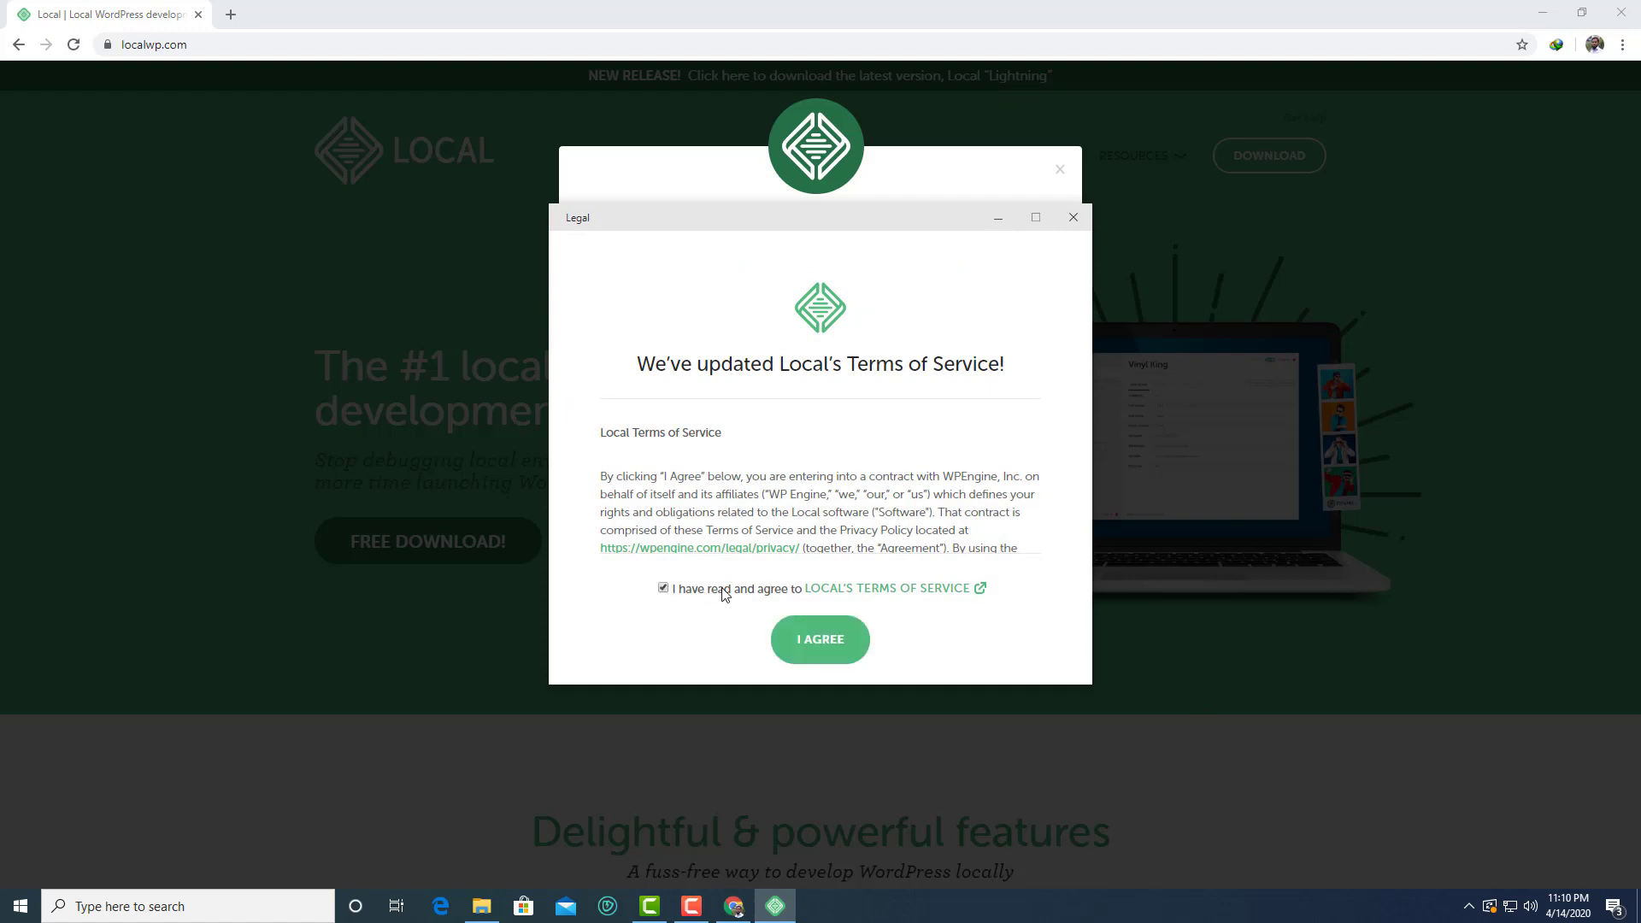
left_click(822, 639)
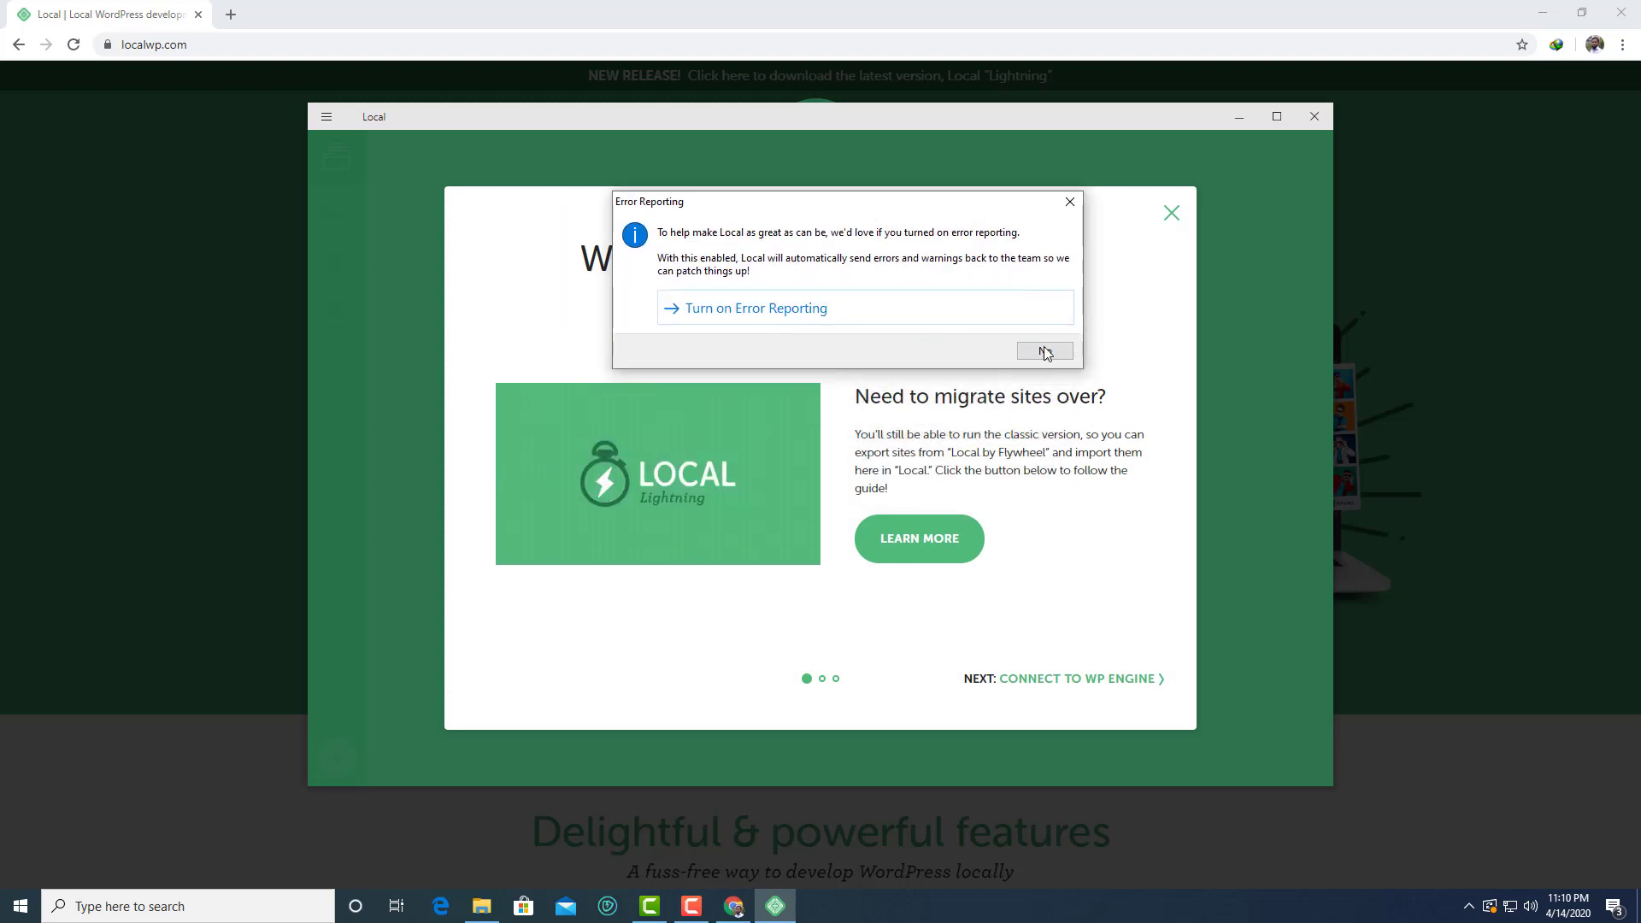
left_click(1048, 353)
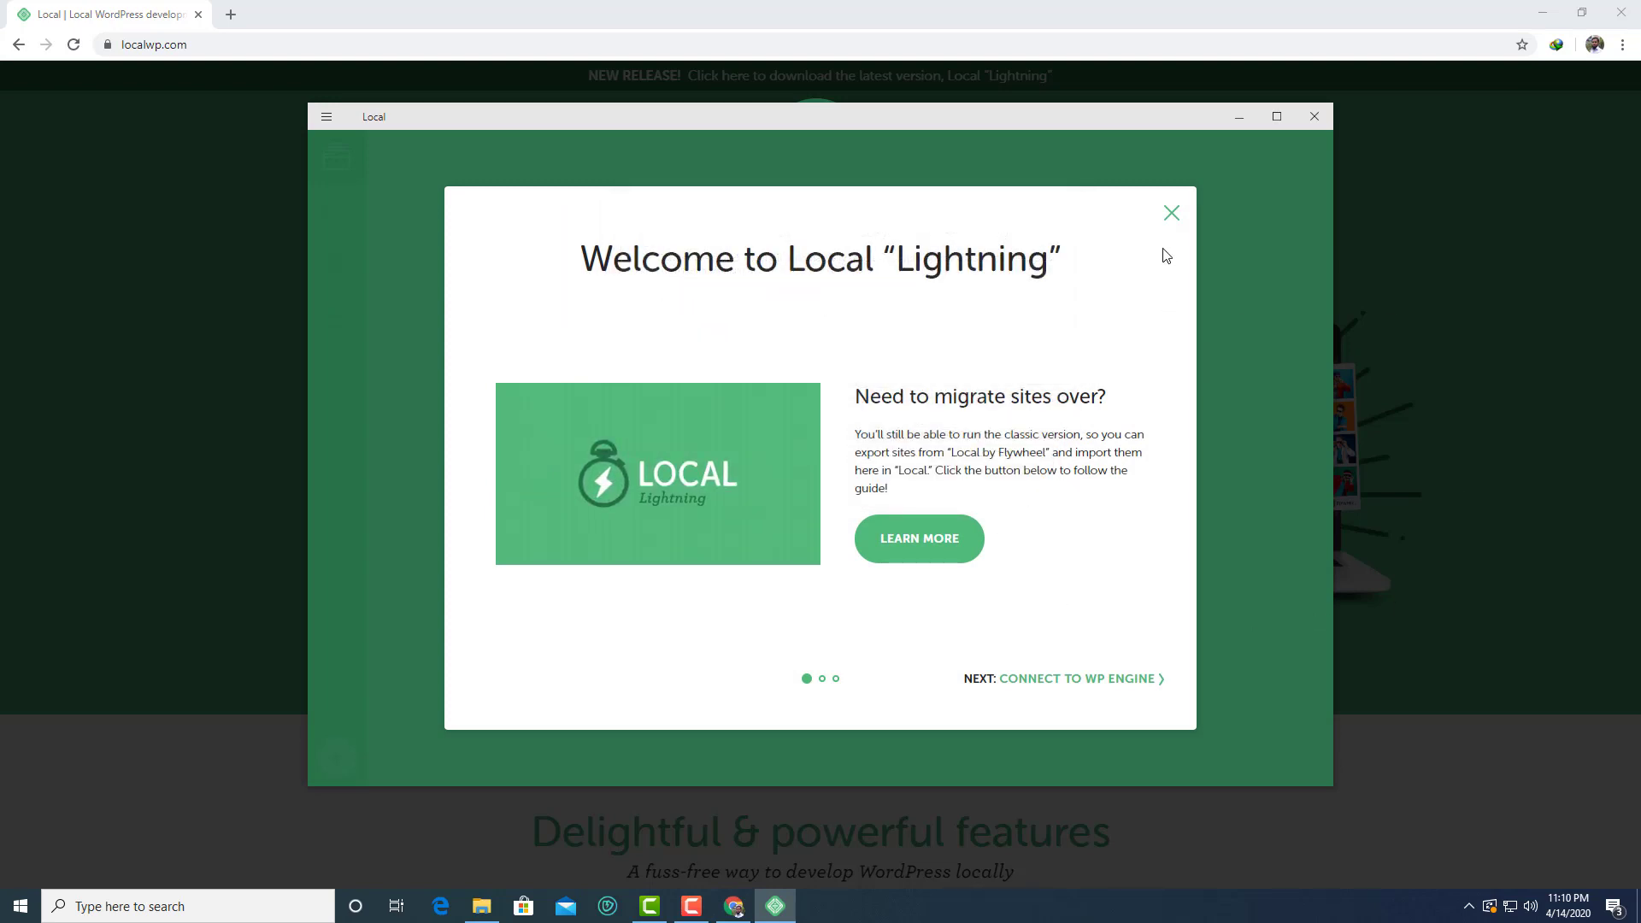
left_click(1173, 220)
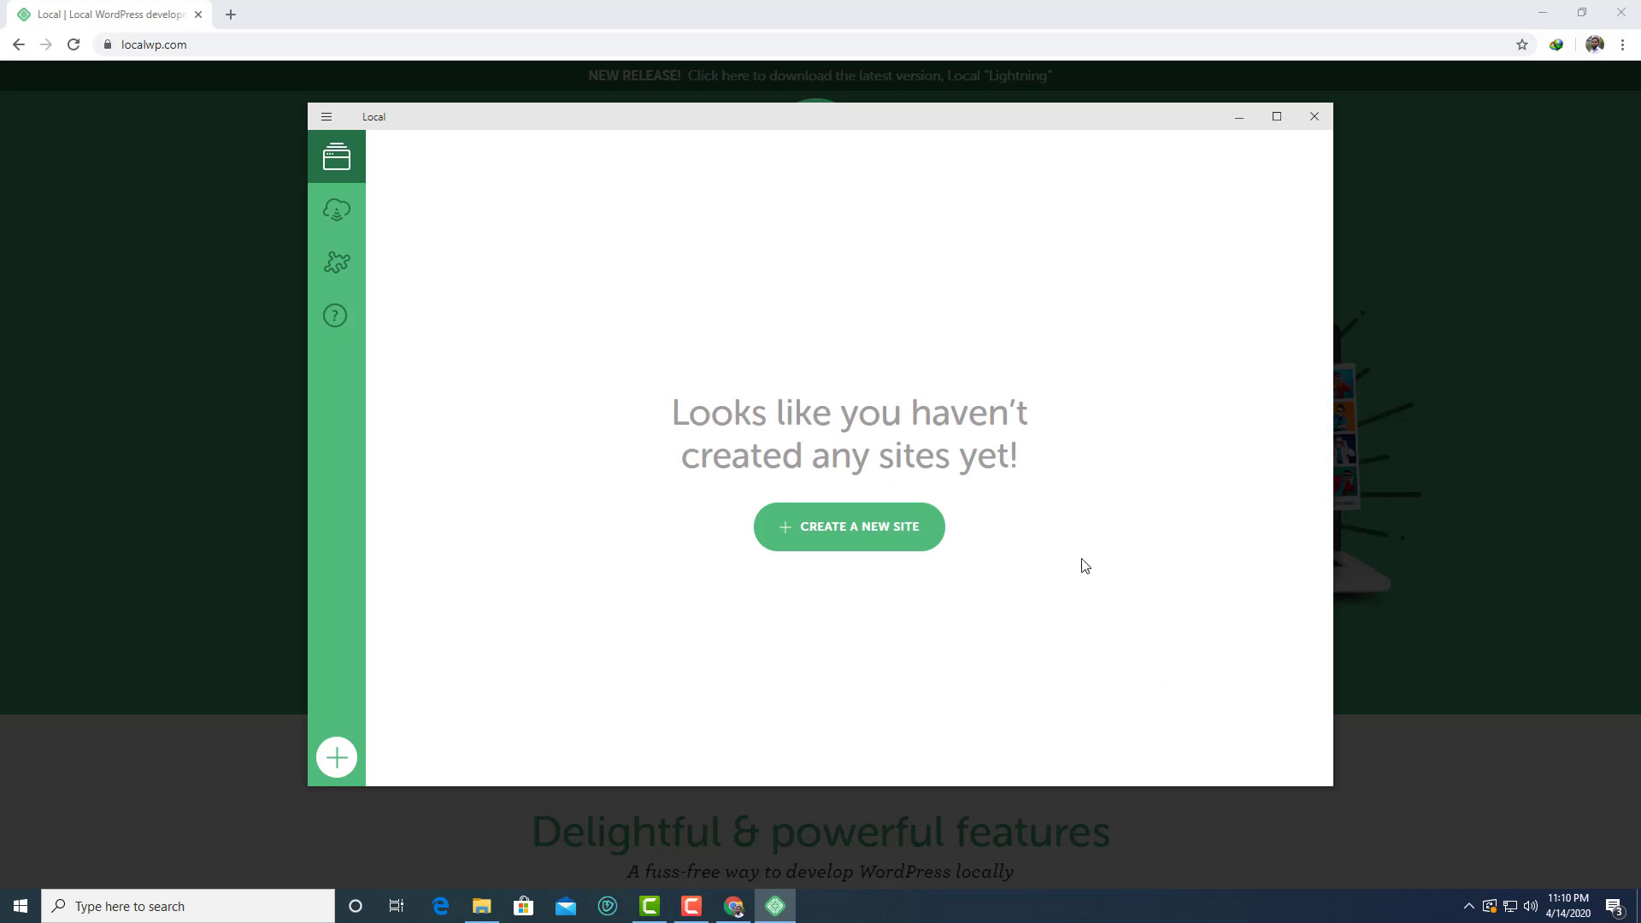
Move the Local window aside and choose Create a New Site
left_click_drag(807, 110, 932, 99)
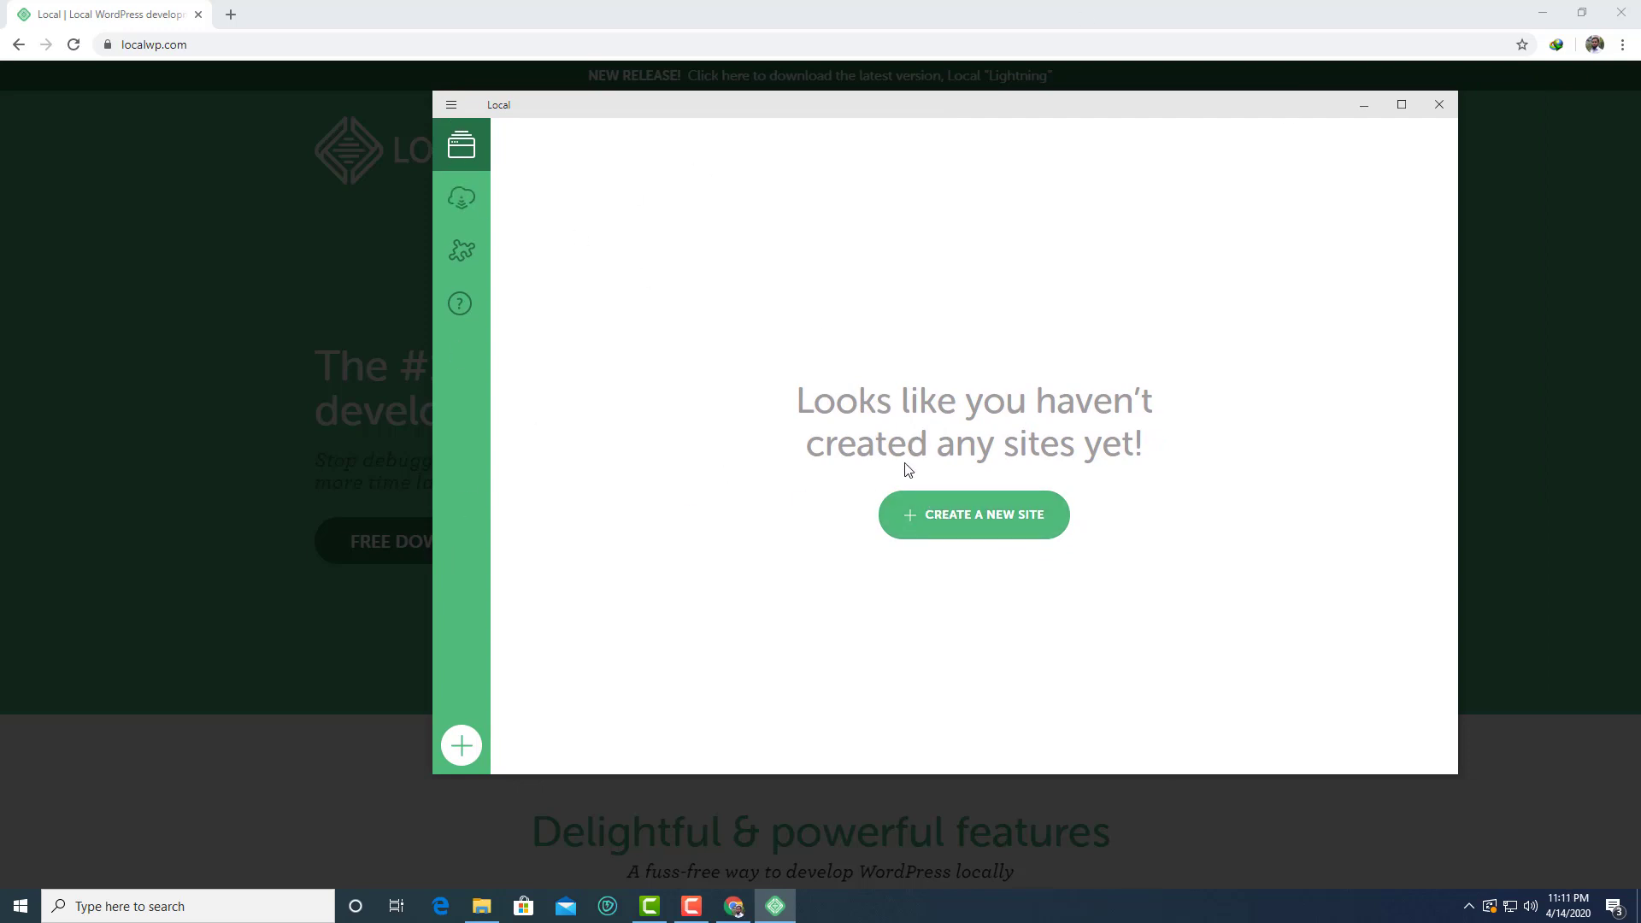
left_click(948, 513)
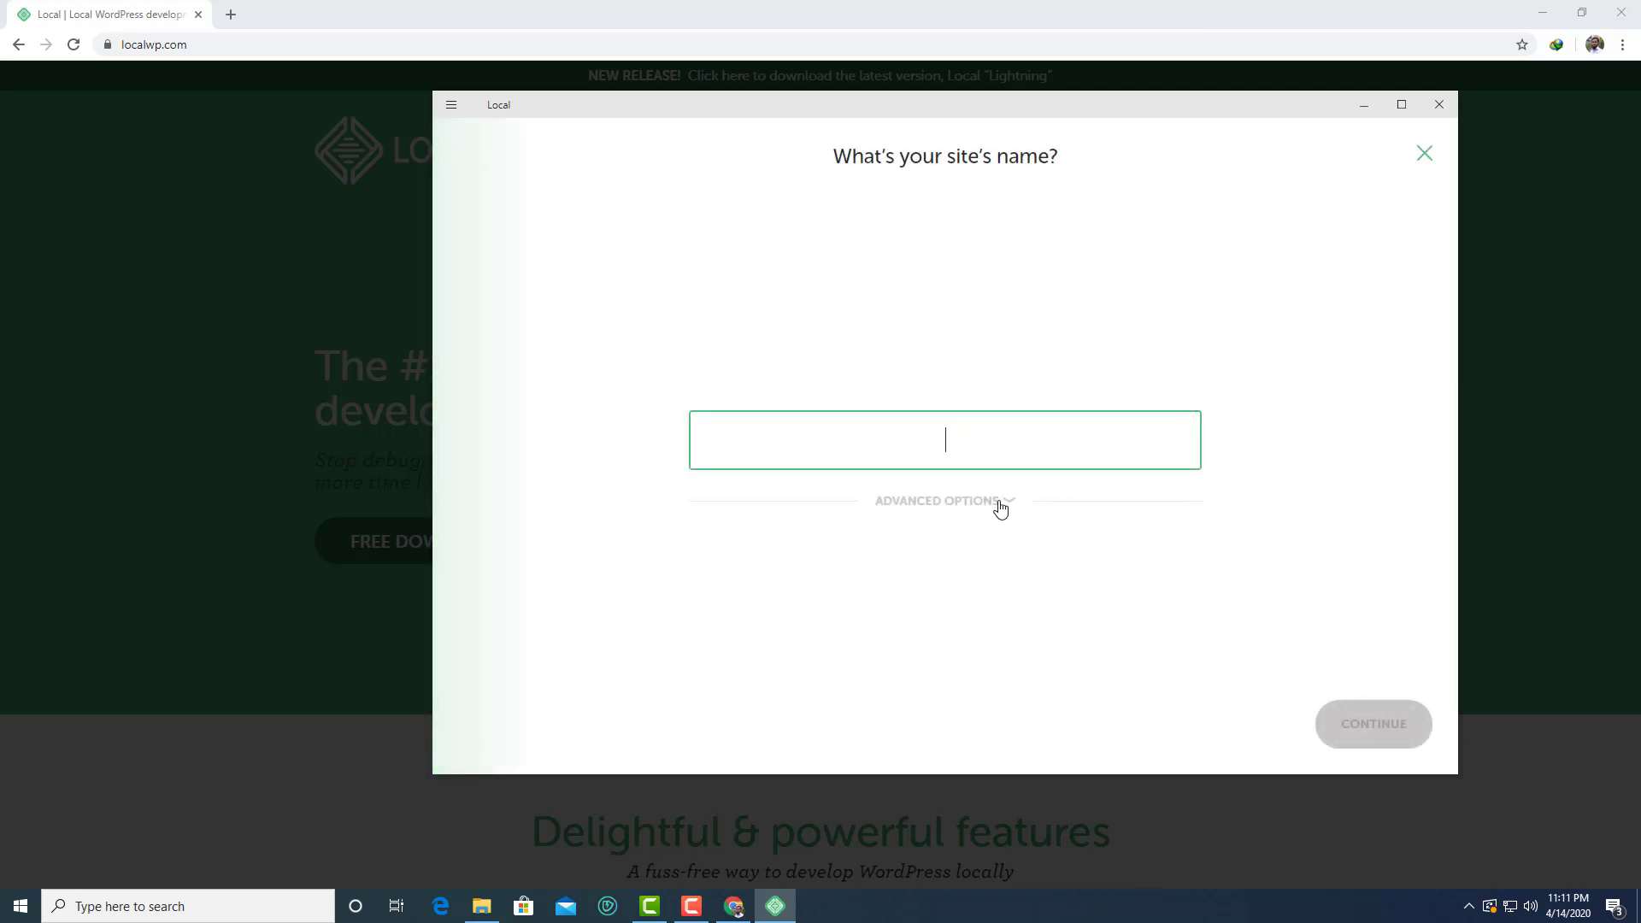
Name the site 'abcitpark' and check its abcitpark.local domain under Advanced Options
left_click(936, 503)
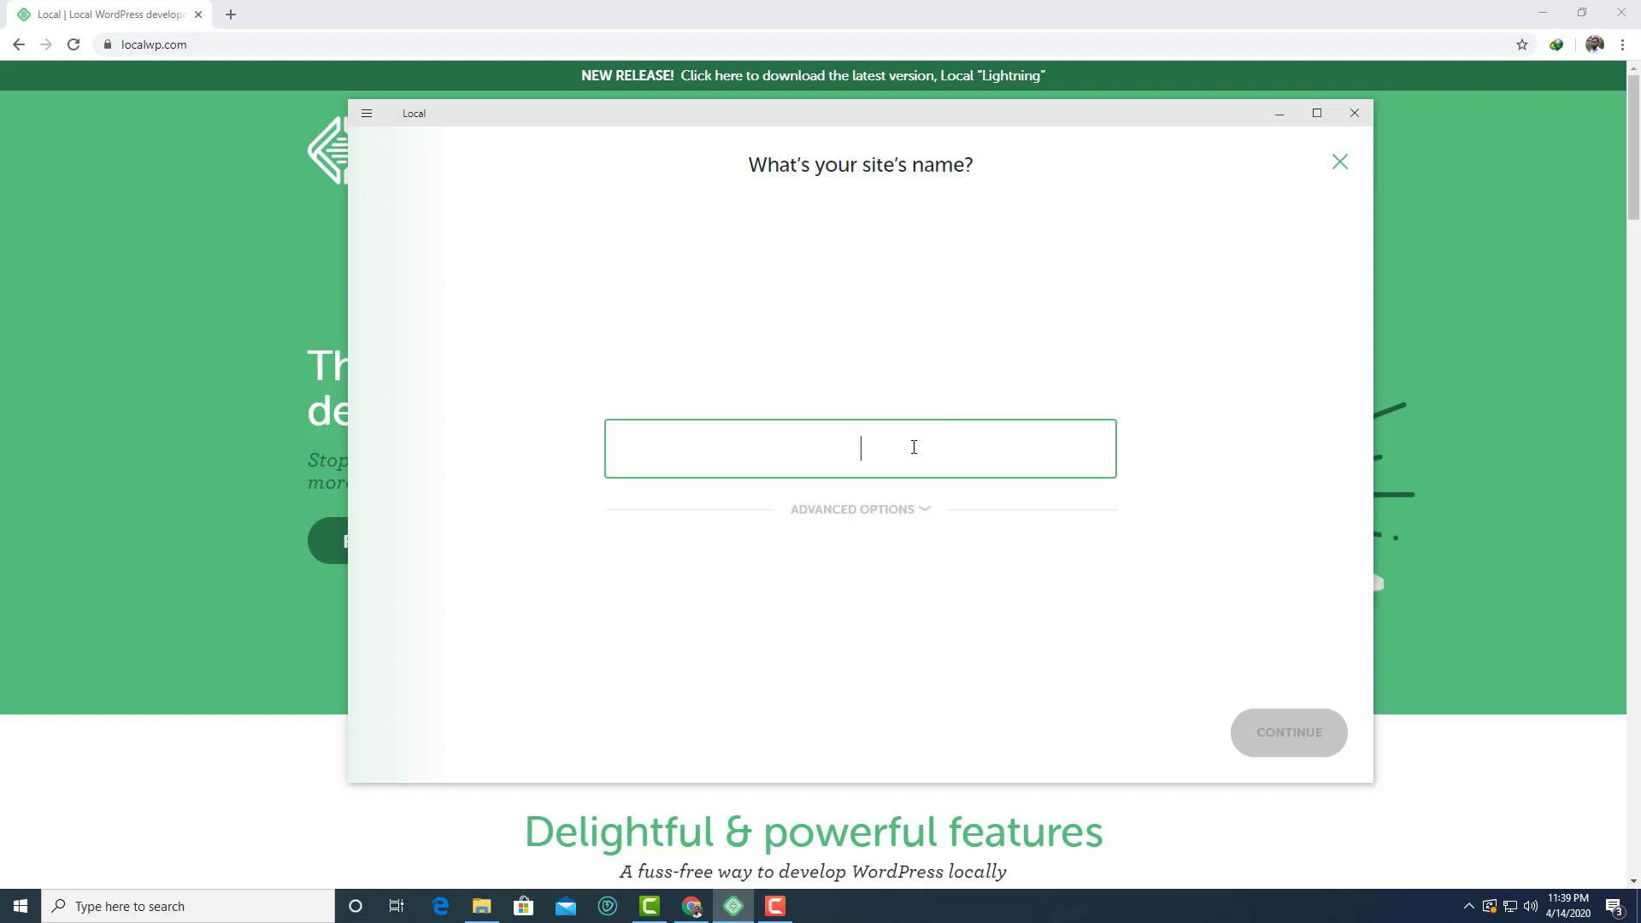
type("abc")
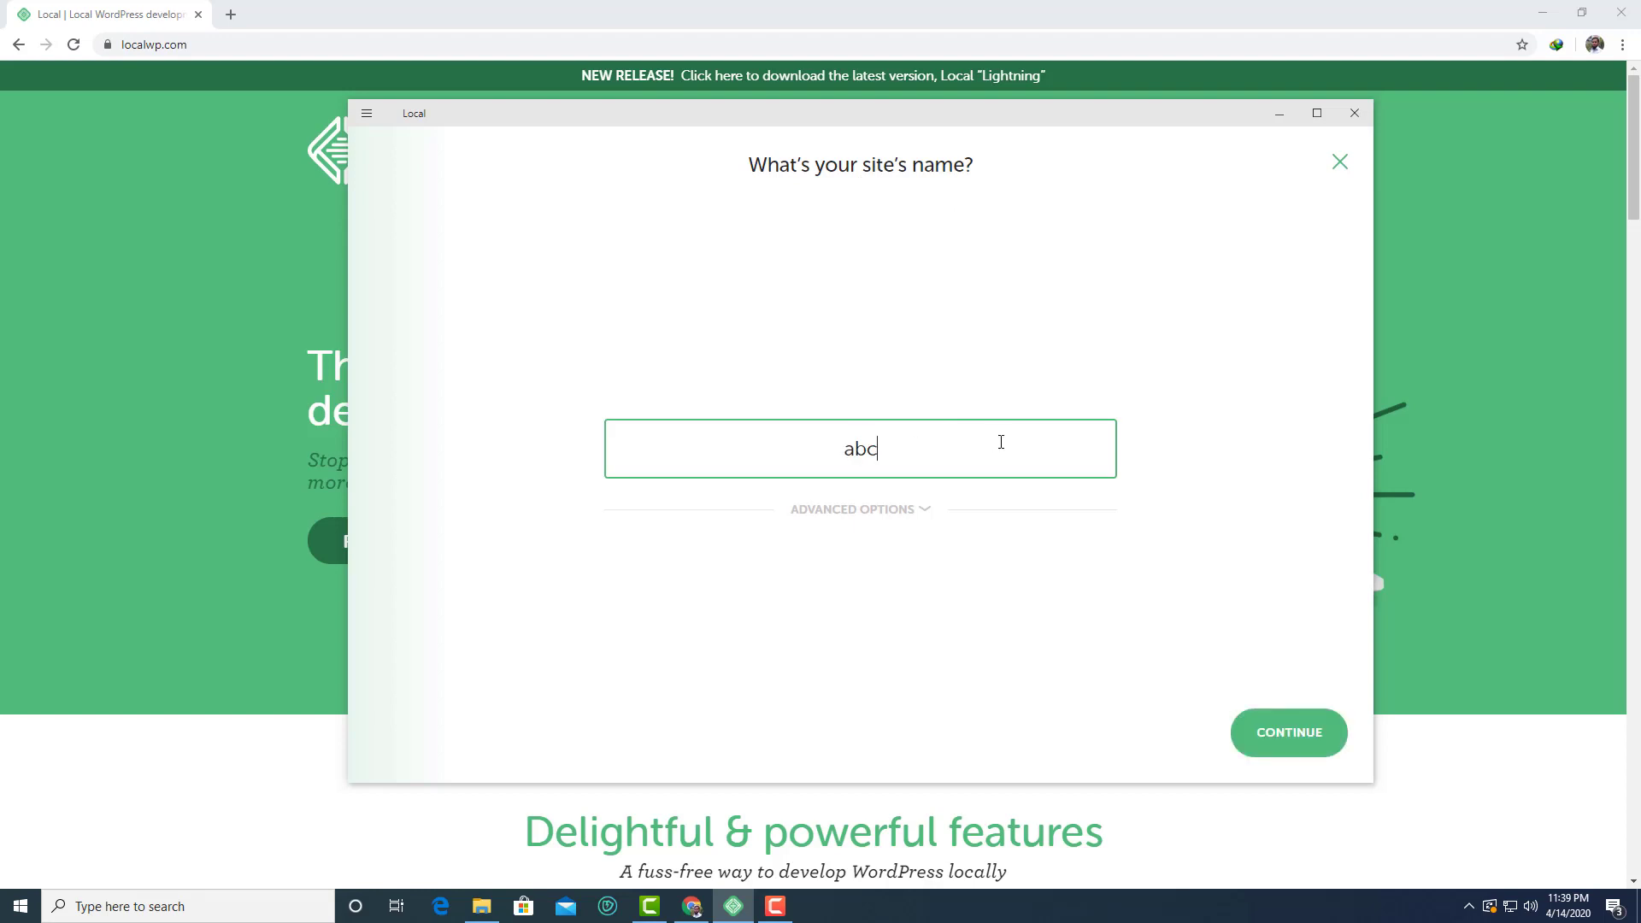
type("itpark")
left_click(911, 509)
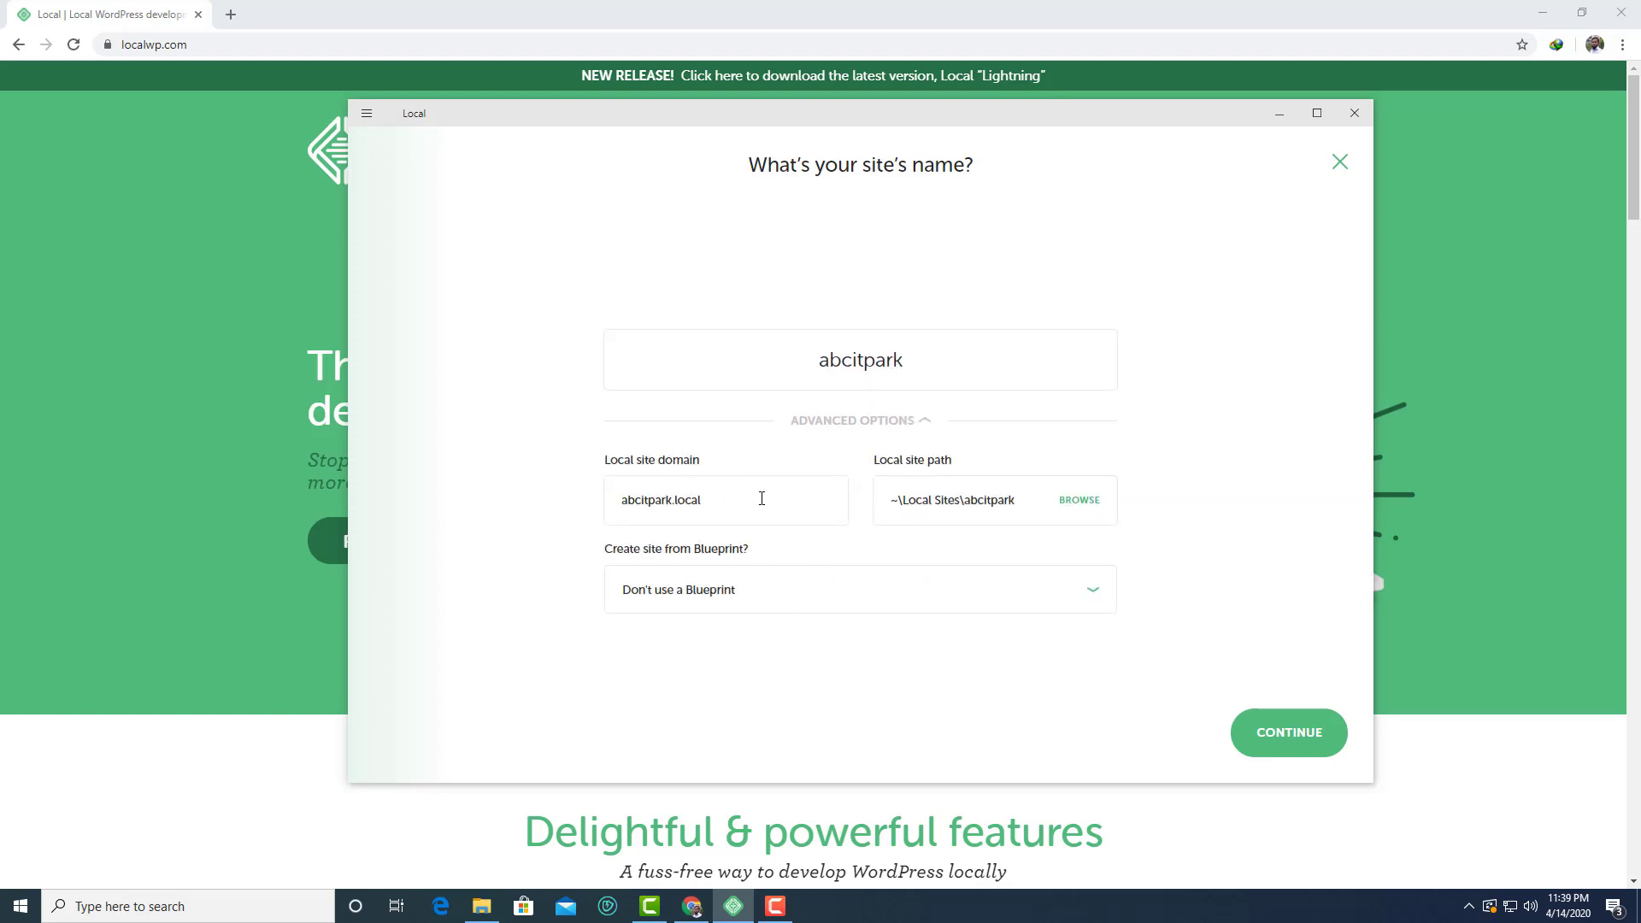
left_click_drag(762, 498, 587, 504)
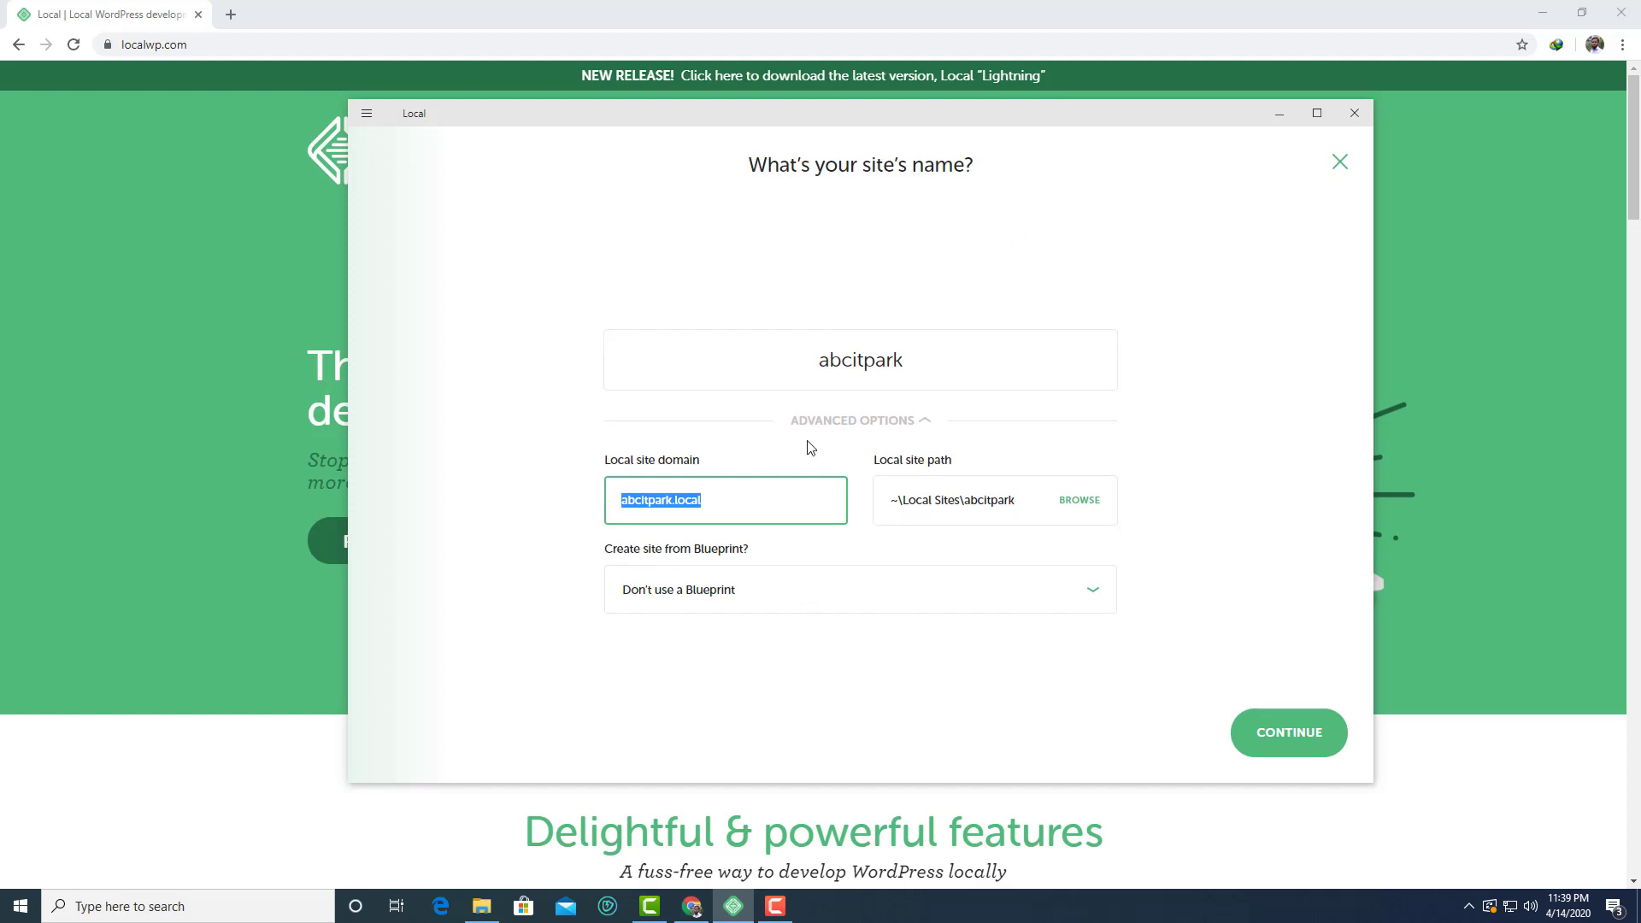
left_click(724, 505)
left_click(880, 434)
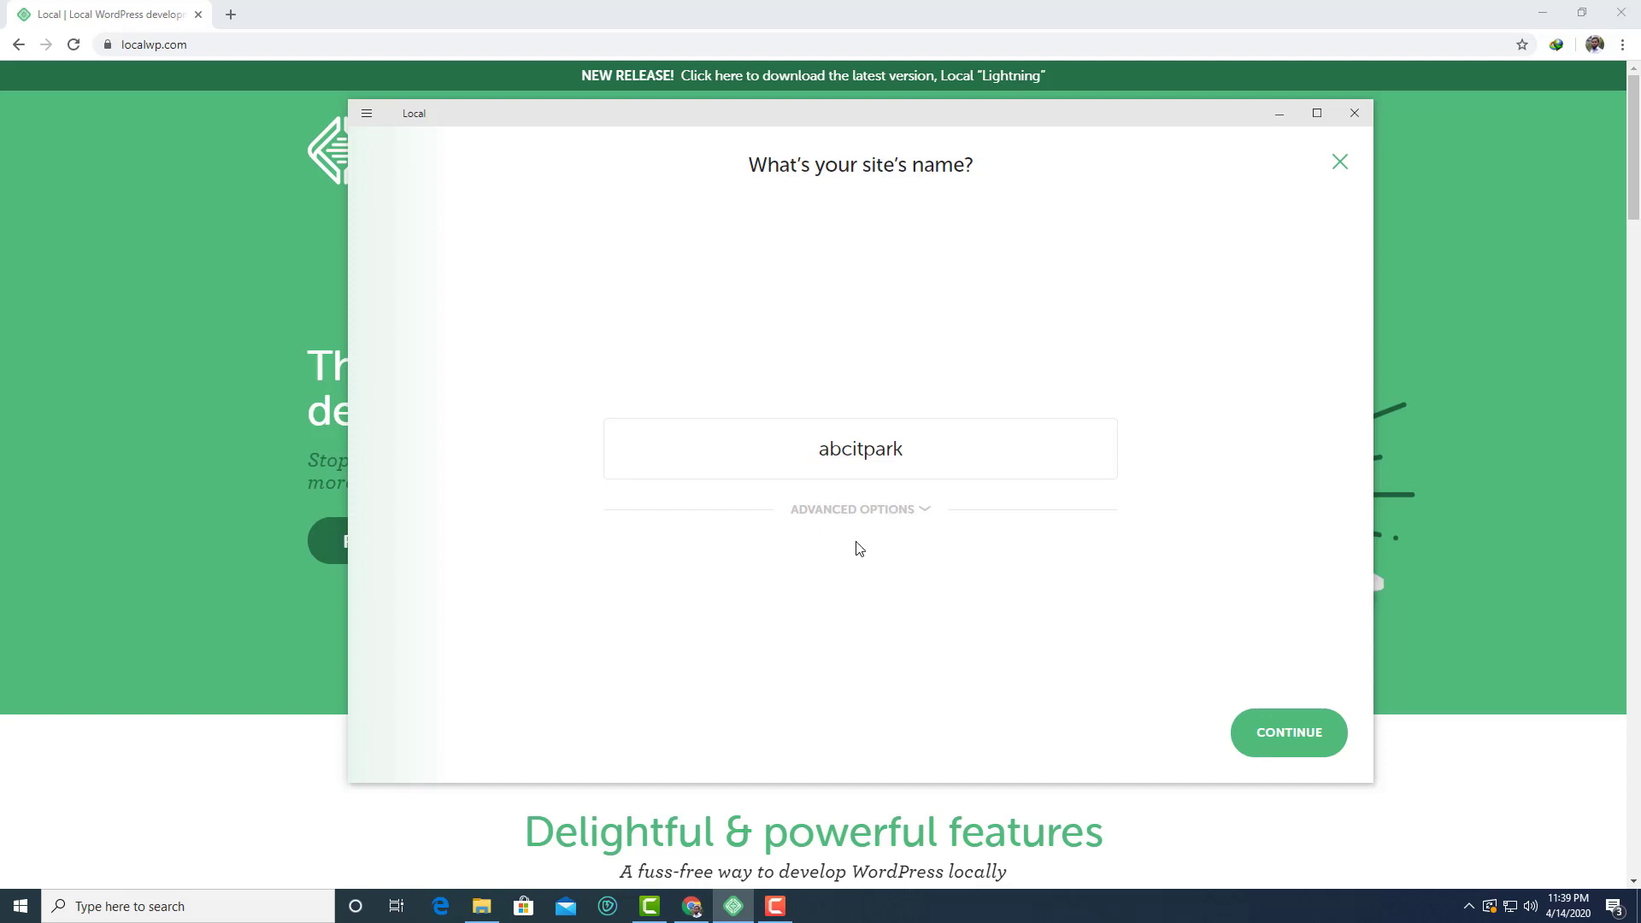
Look over the custom PHP and database options, then keep the Preferred environment and continue
left_click(1298, 731)
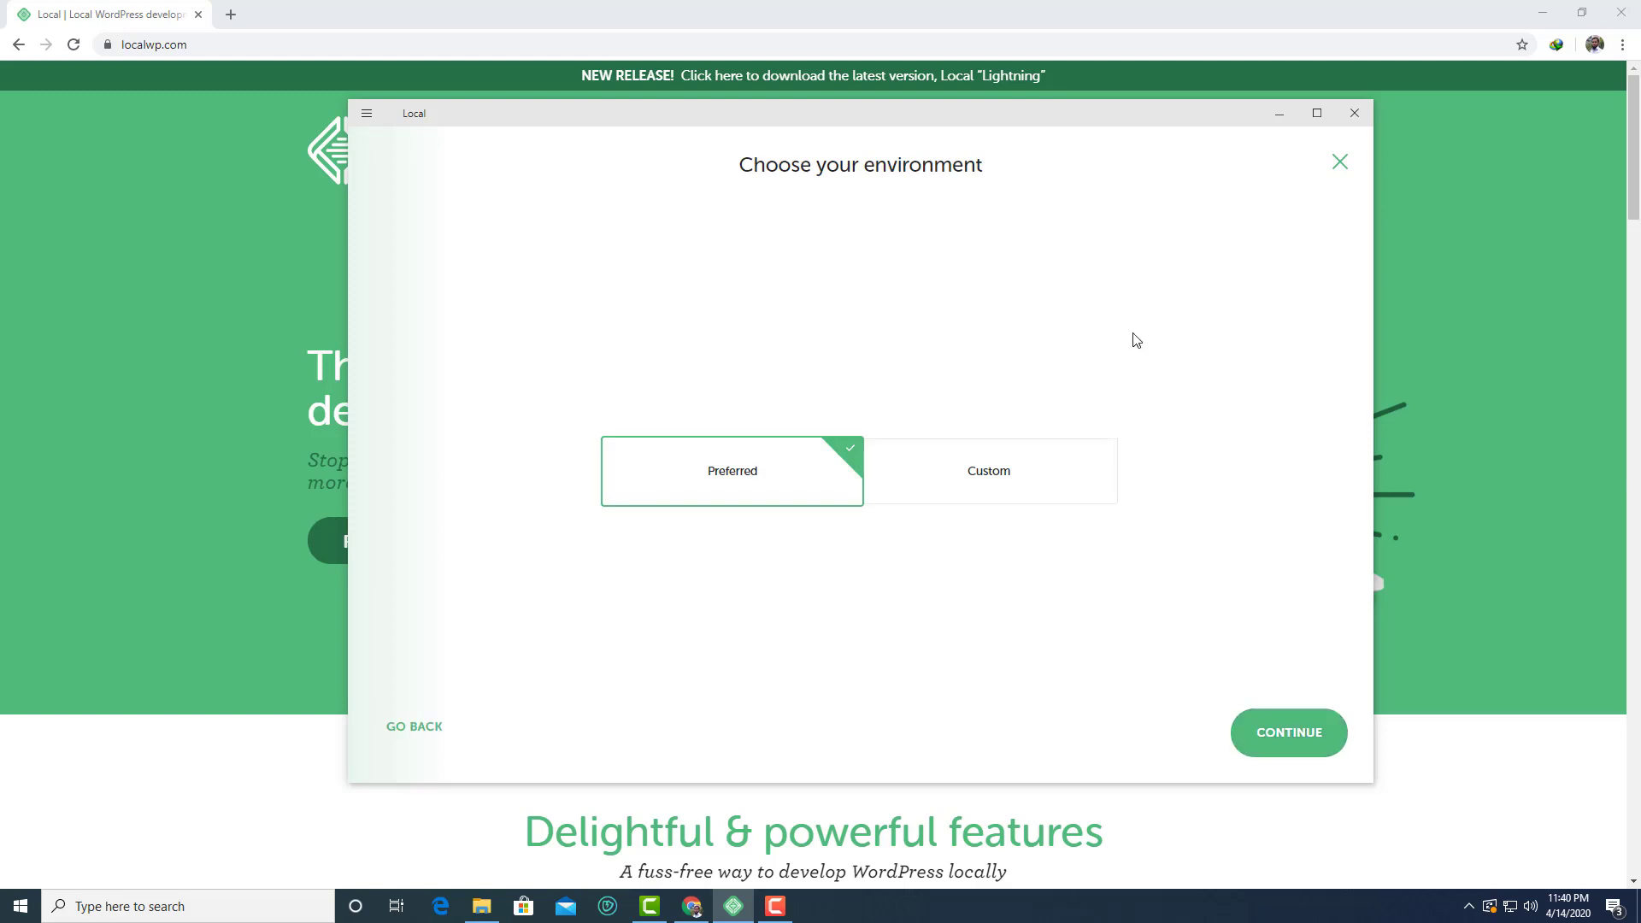
left_click(1059, 489)
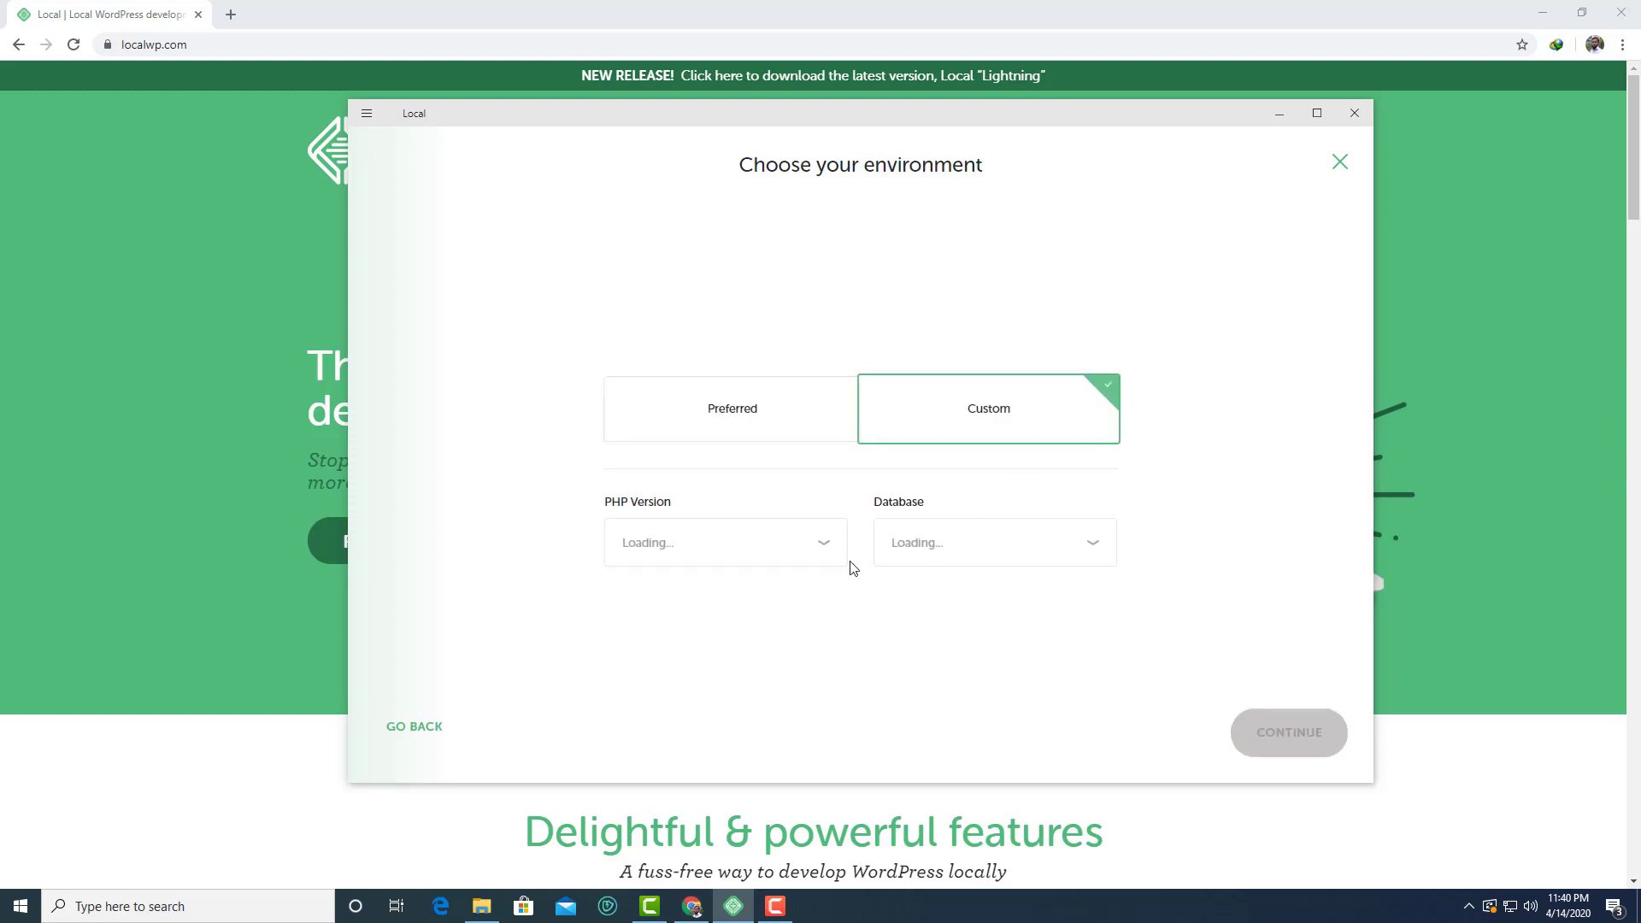
left_click(719, 432)
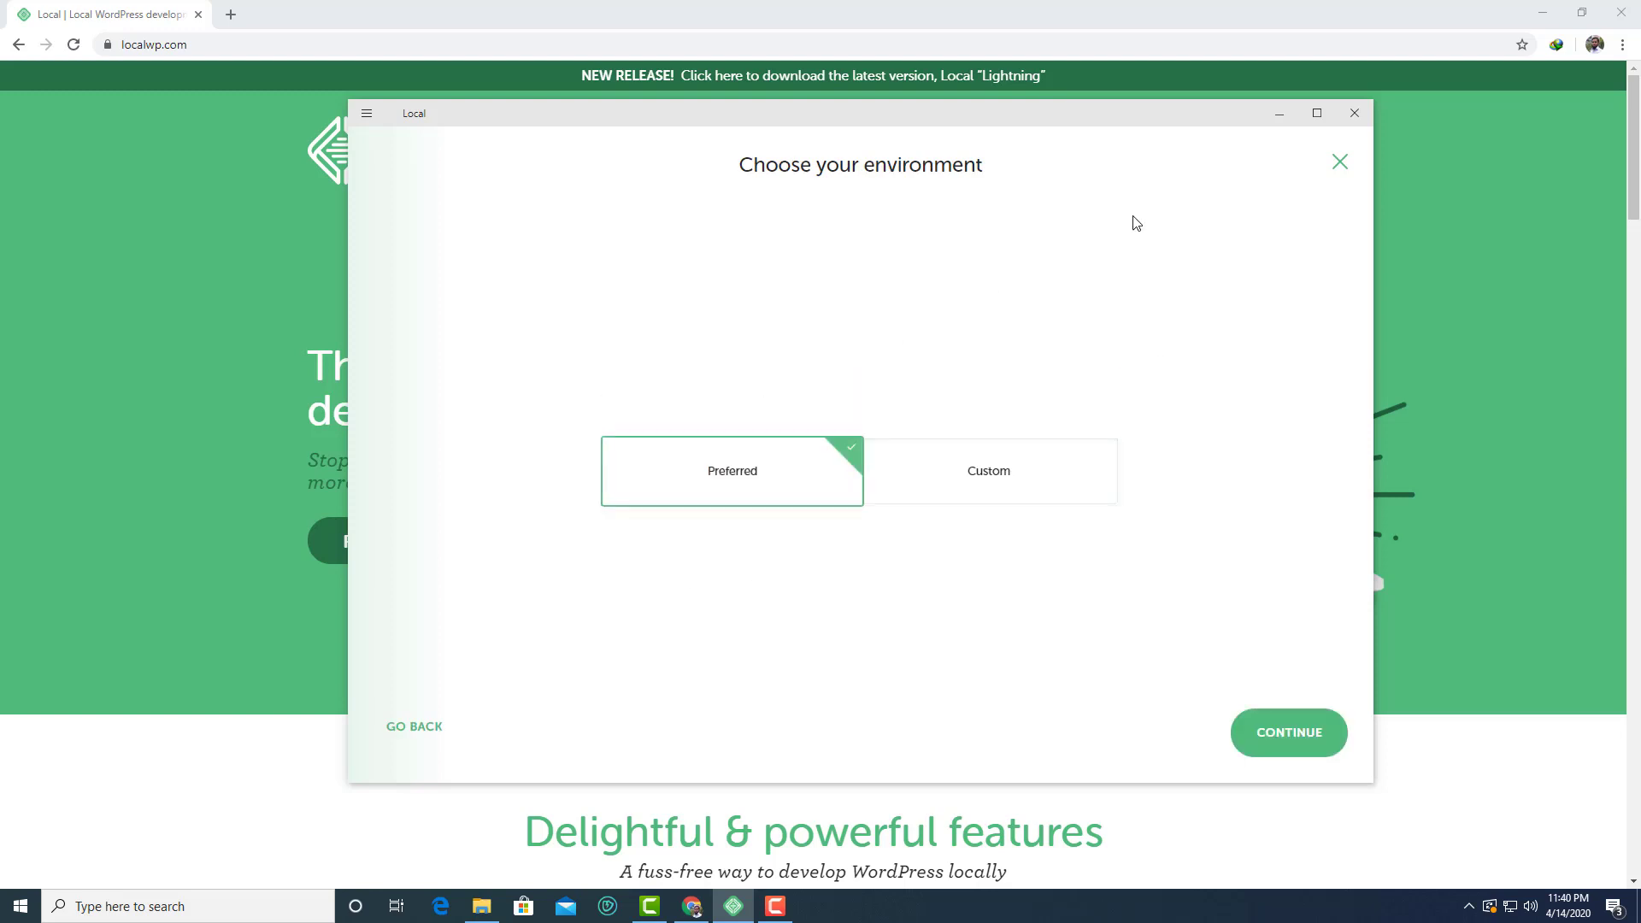
left_click(942, 489)
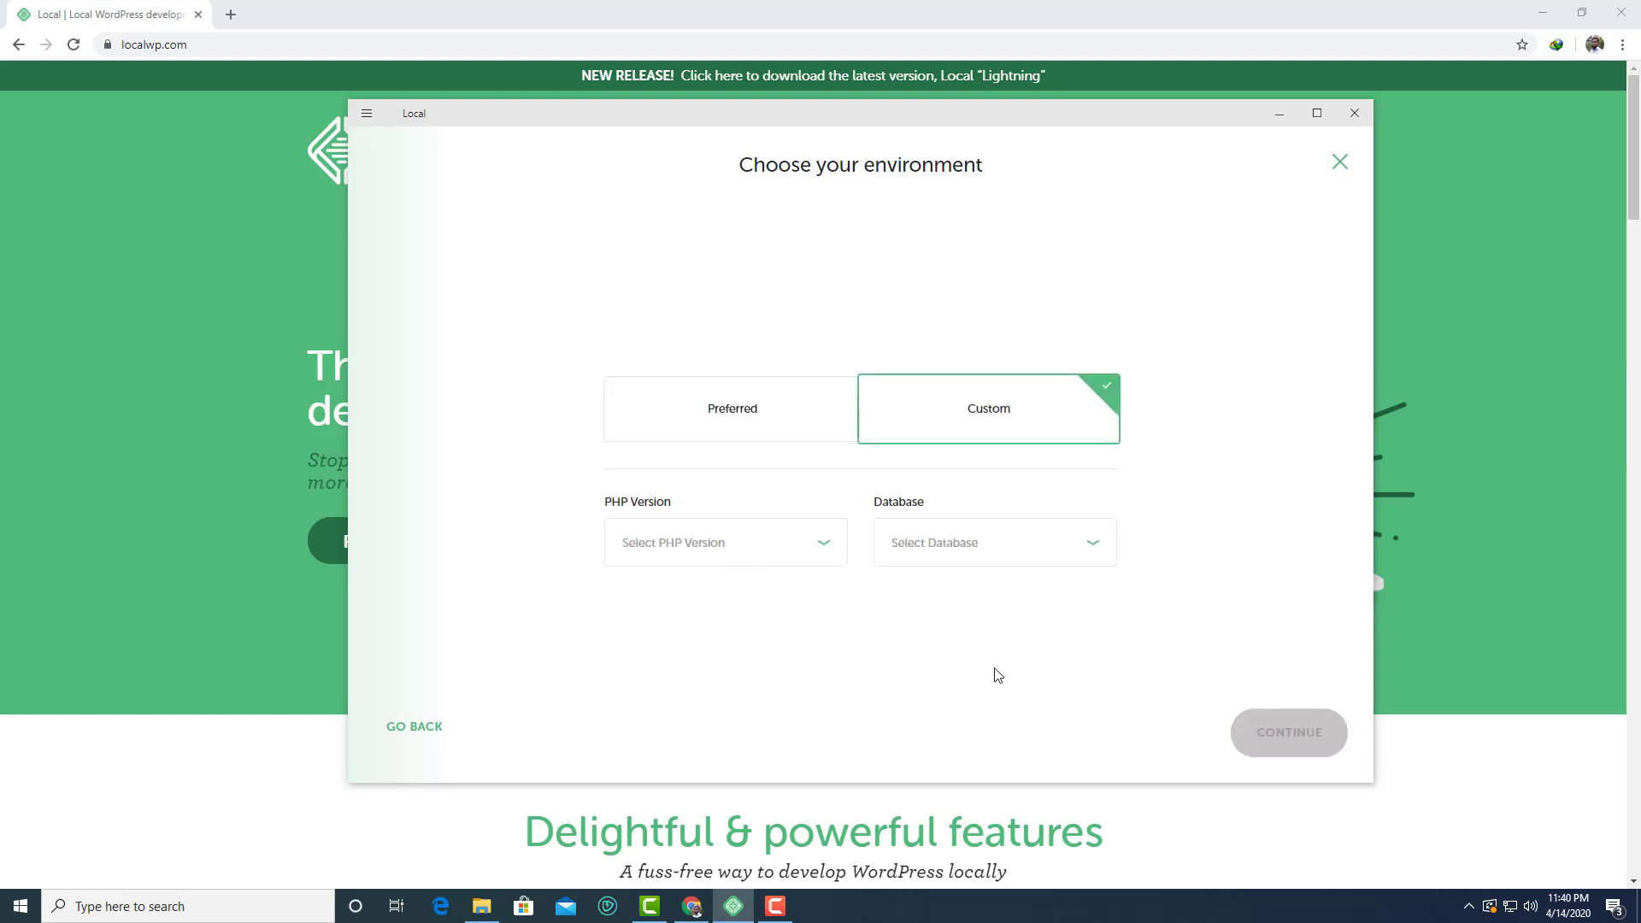
left_click(978, 556)
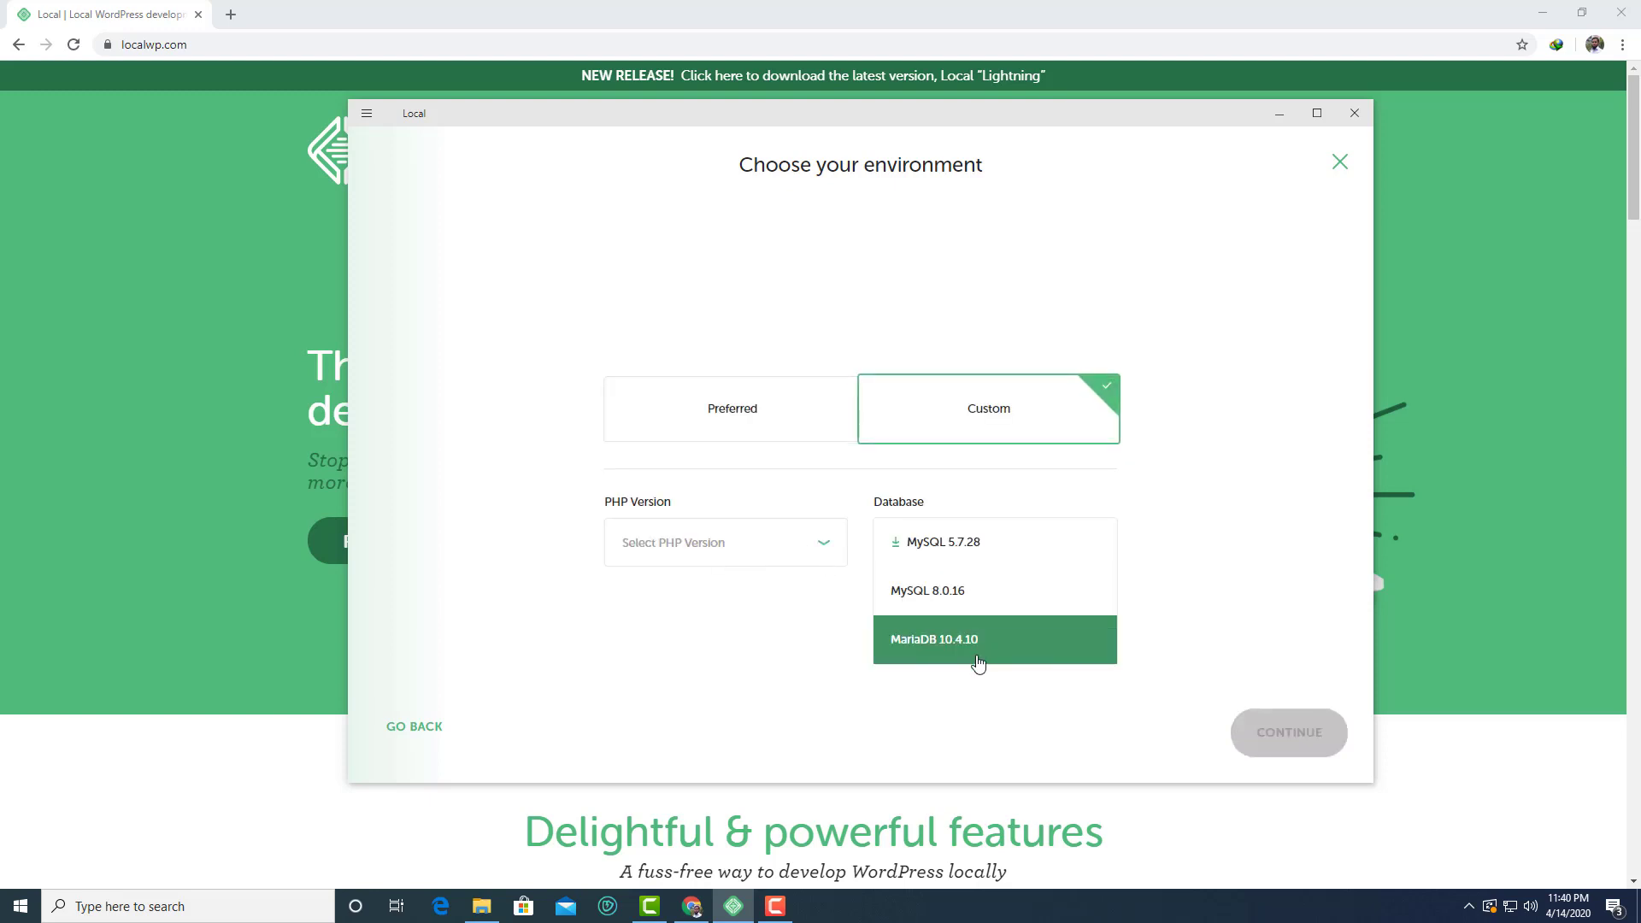
left_click(818, 550)
left_click(1021, 696)
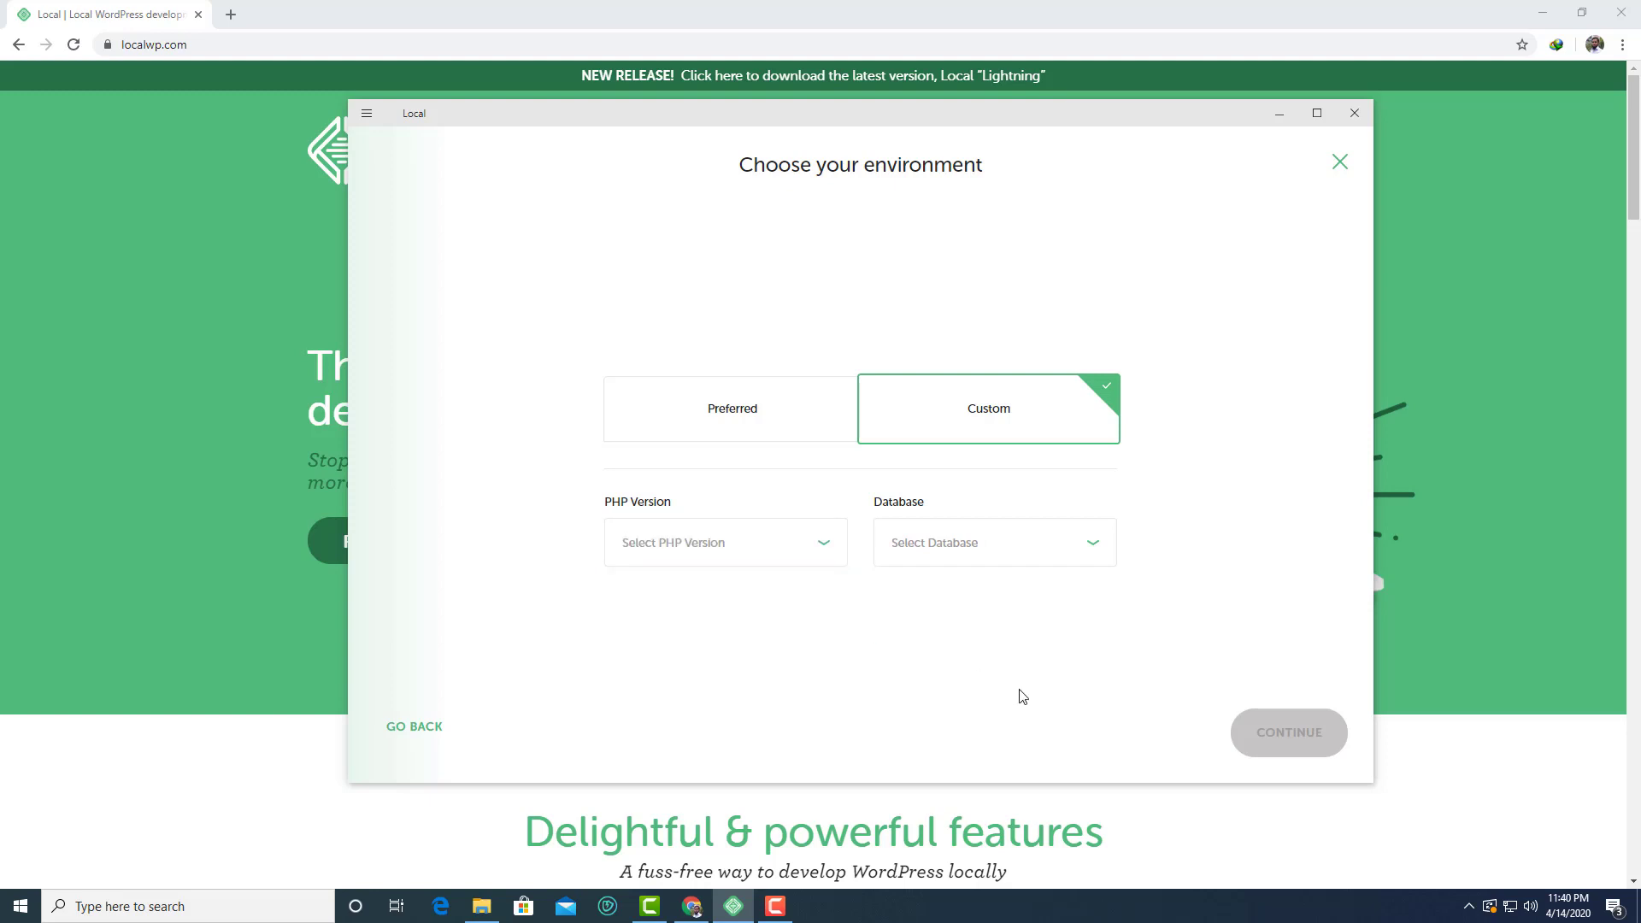
left_click(758, 419)
left_click(1297, 736)
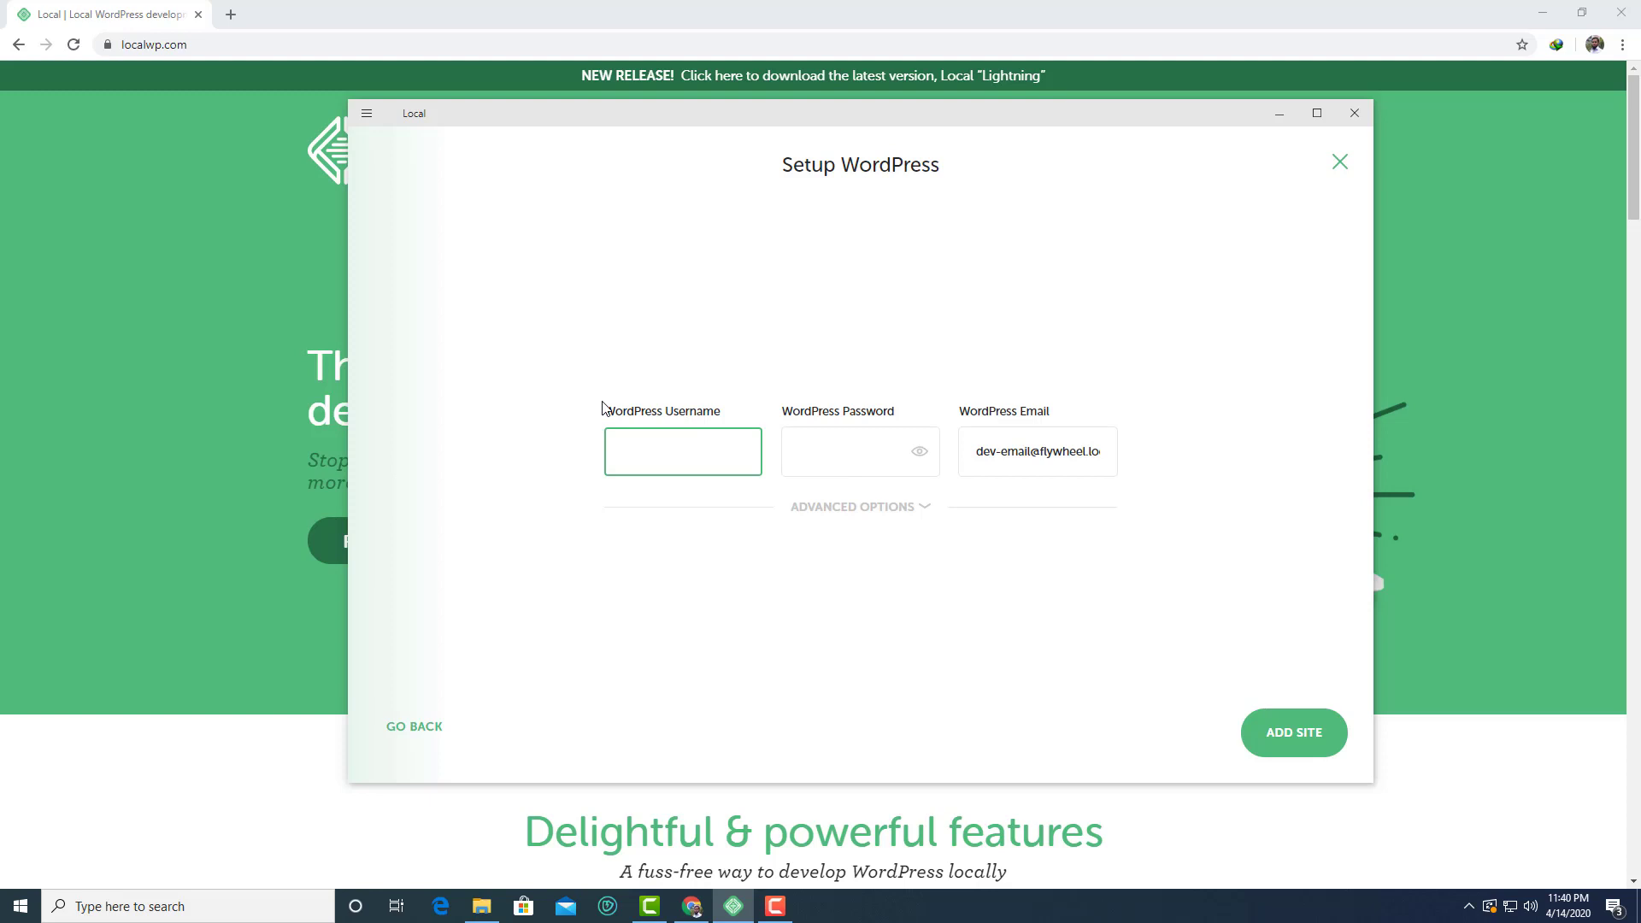
Set the WordPress admin password for the new site
left_click(849, 455)
left_click(709, 460)
left_click(841, 469)
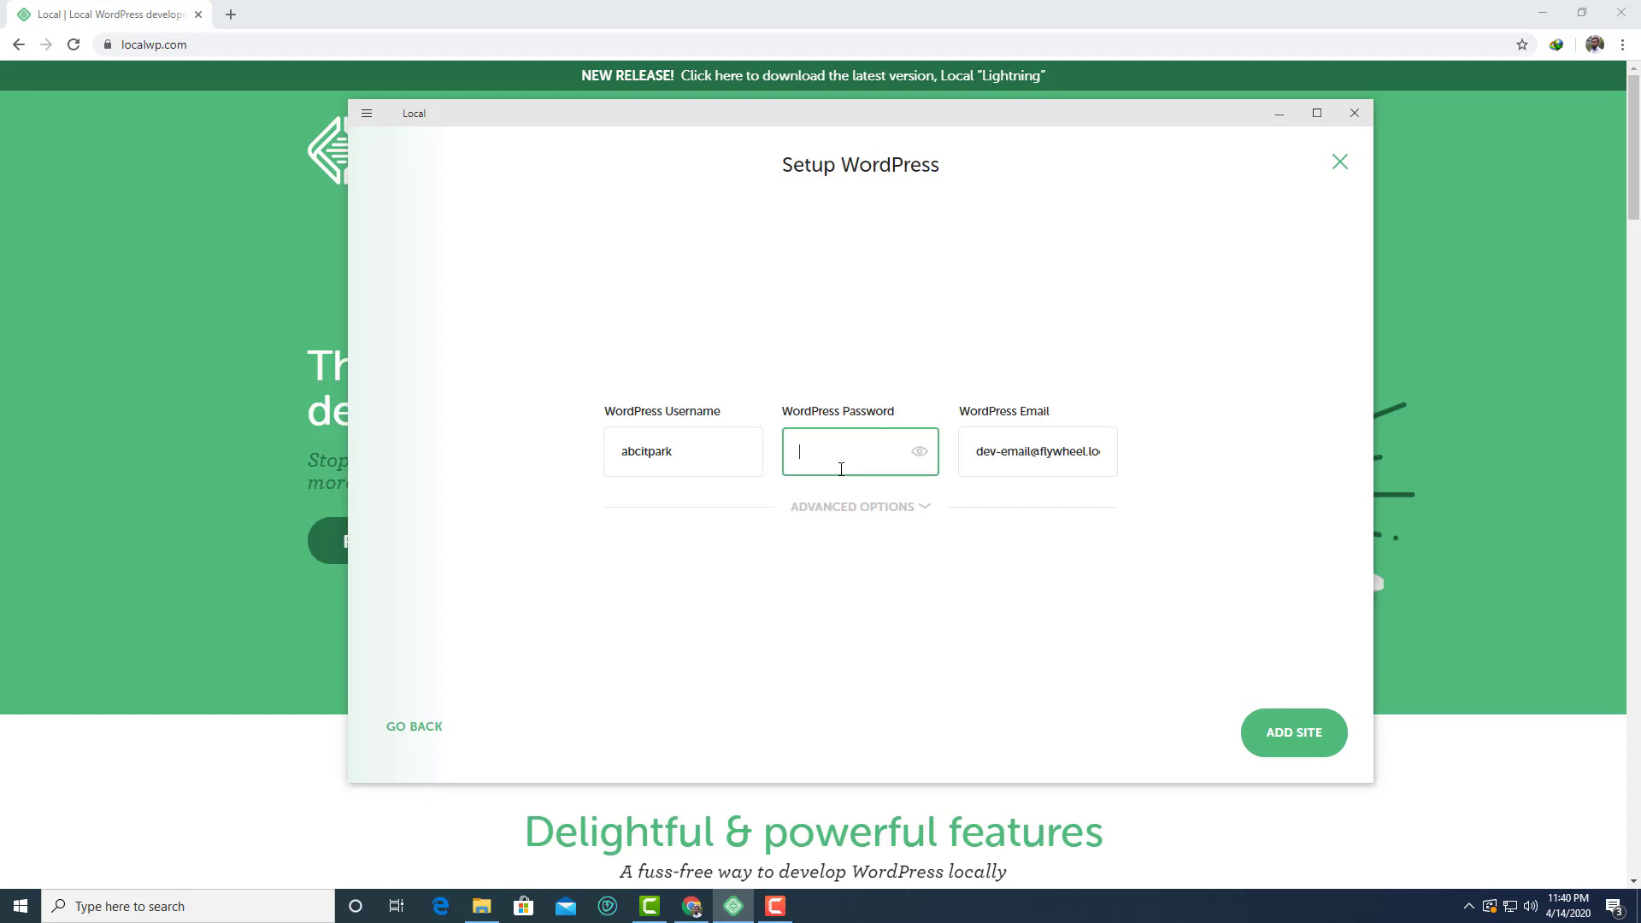
type("ab")
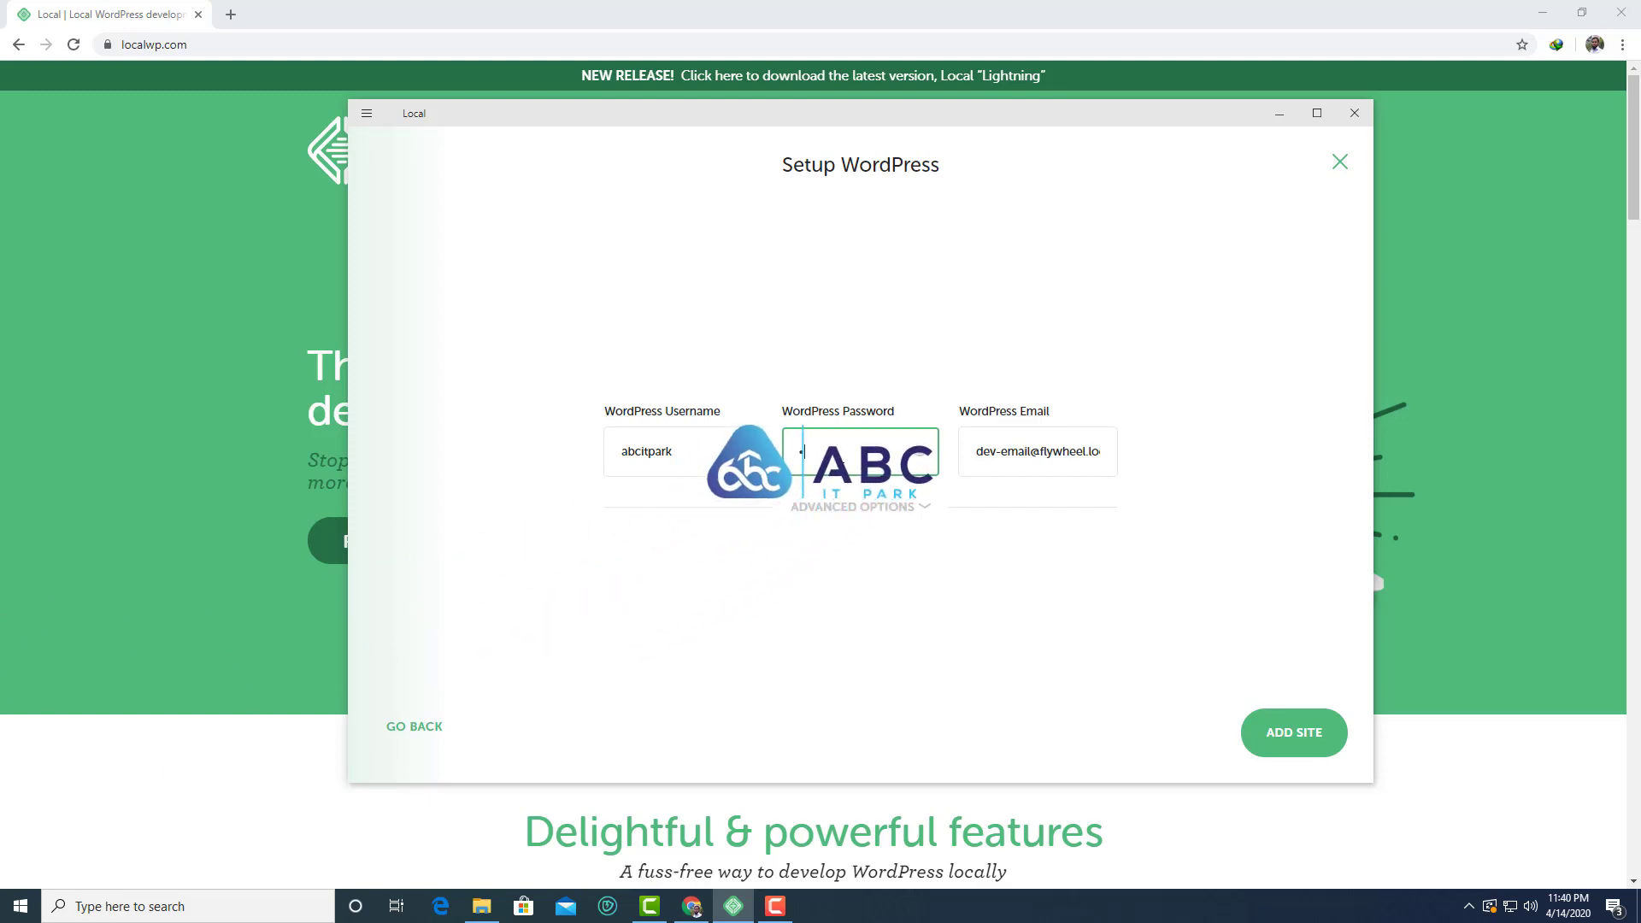
type("cit")
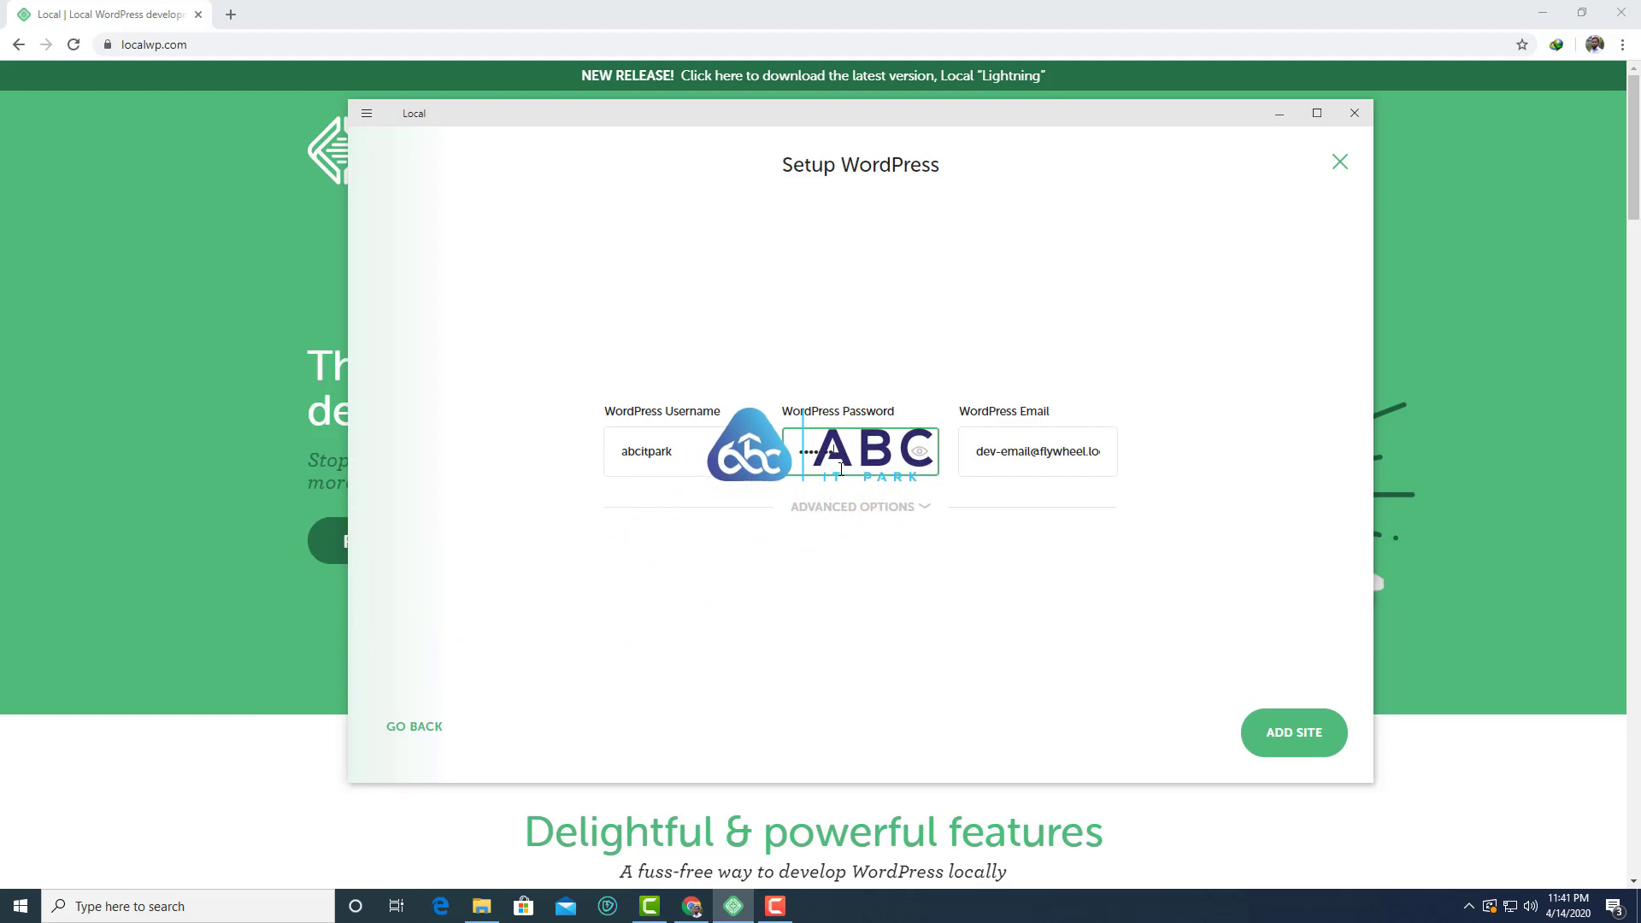
type("park12")
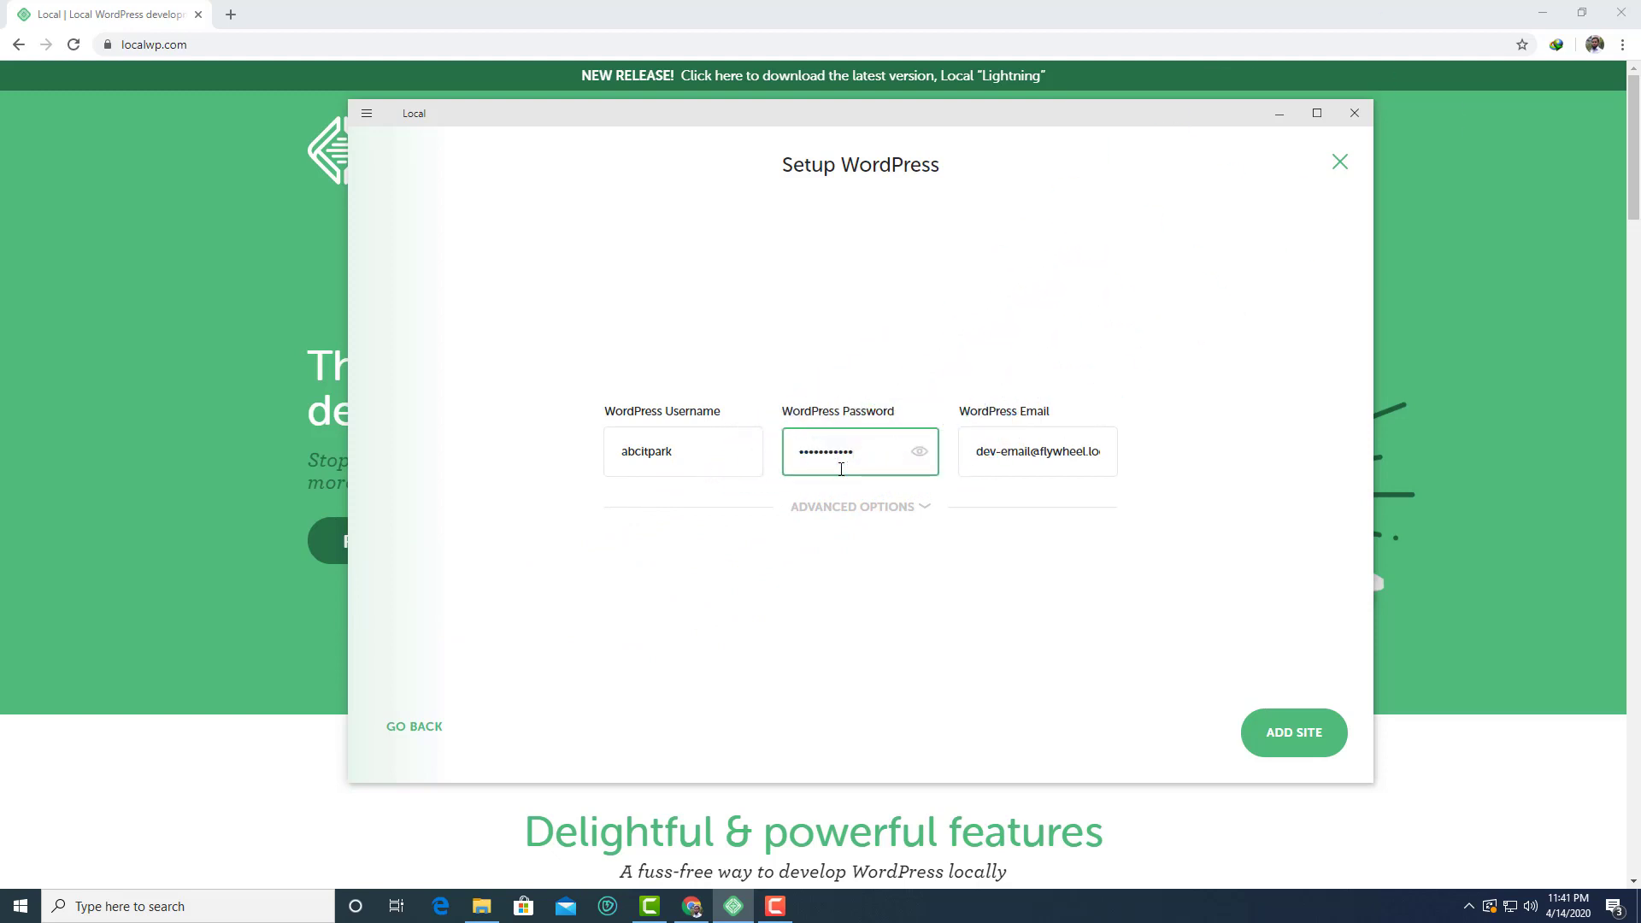
Replace the default admin e-mail with the user's own address and add the site
triple_click(1031, 463)
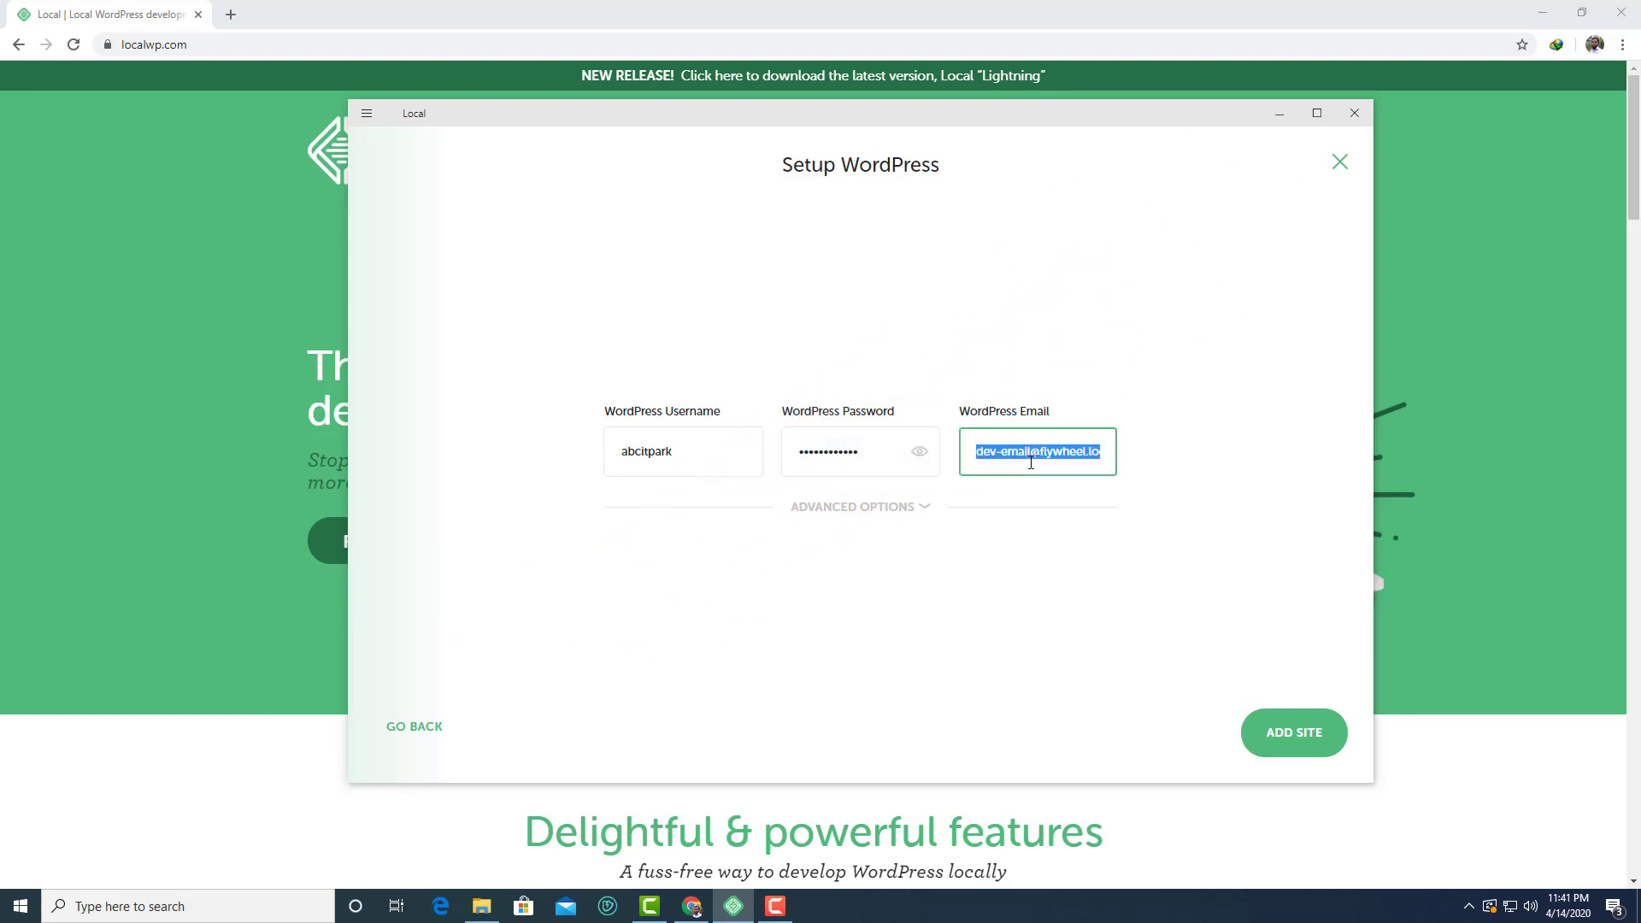
key("BackSpace")
left_click(1300, 741)
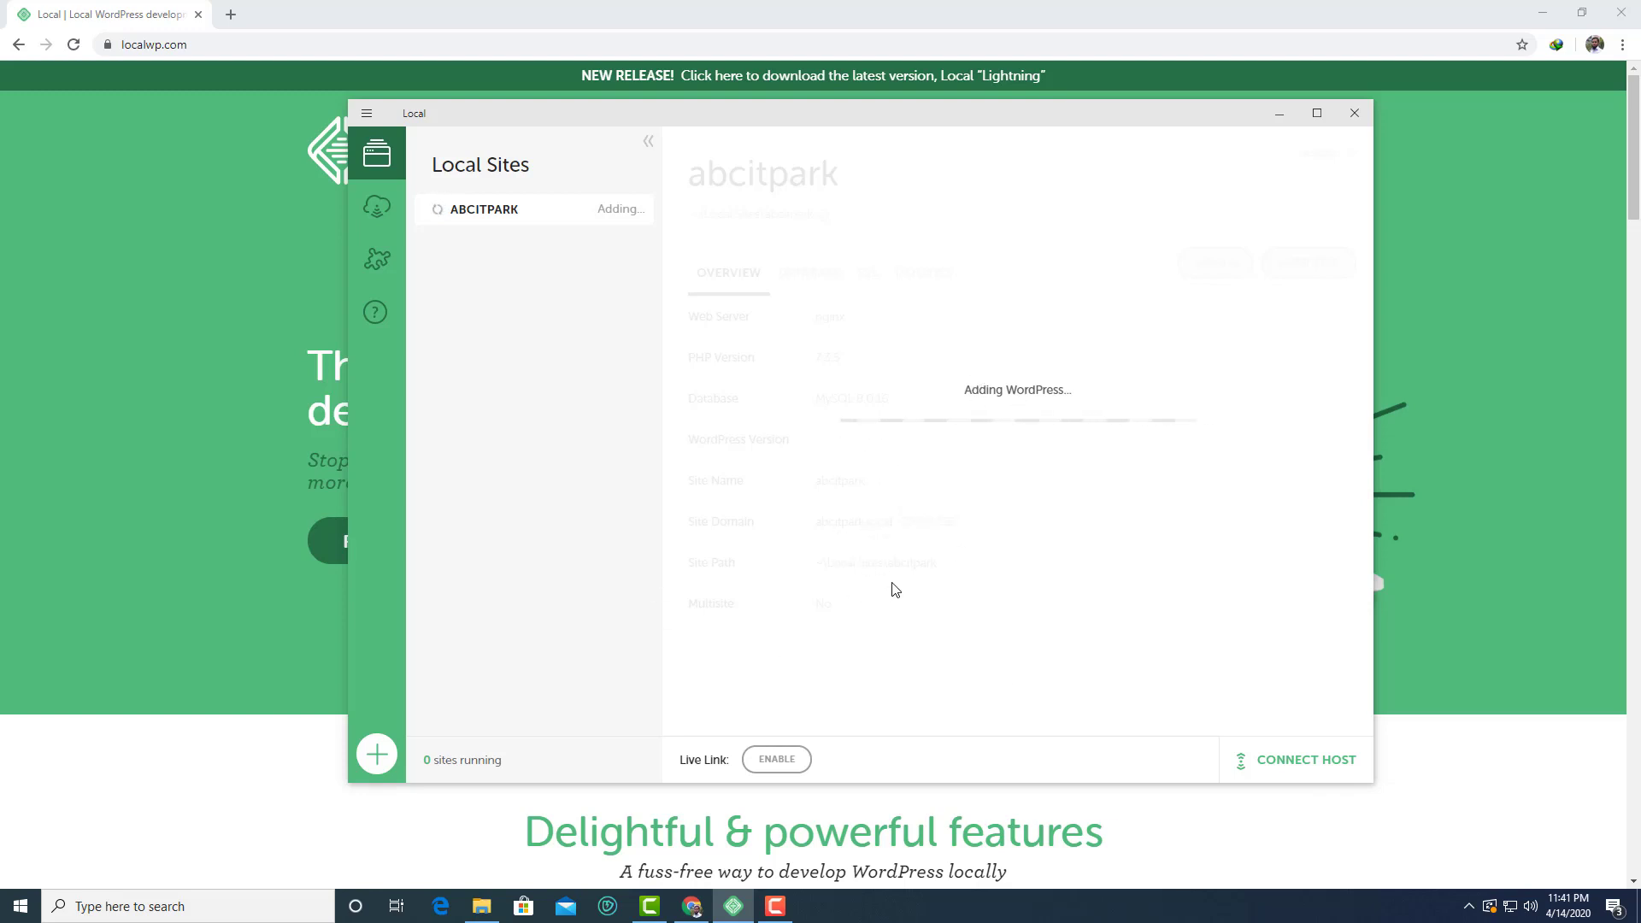
Move the Local window while WordPress finishes installing for abcitpark
mouse_move(944, 125)
left_mouse_down()
mouse_move(912, 101)
mouse_move(946, 99)
left_mouse_up()
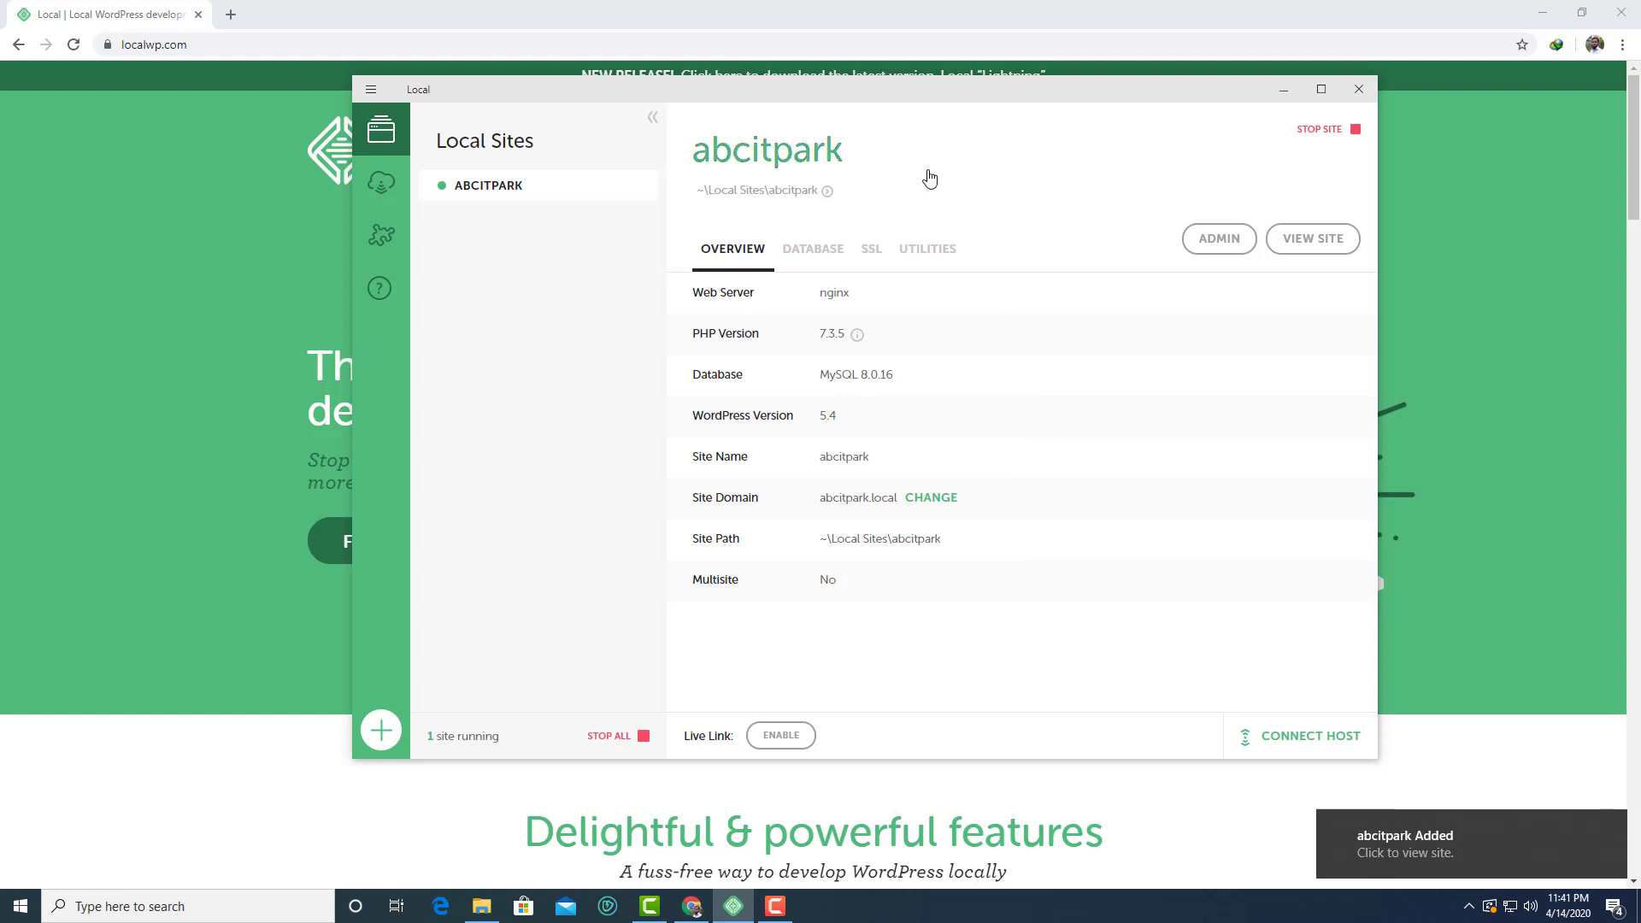
Open the abcitpark site's 'Hello world!' front page in a new Chrome tab
left_click(1320, 241)
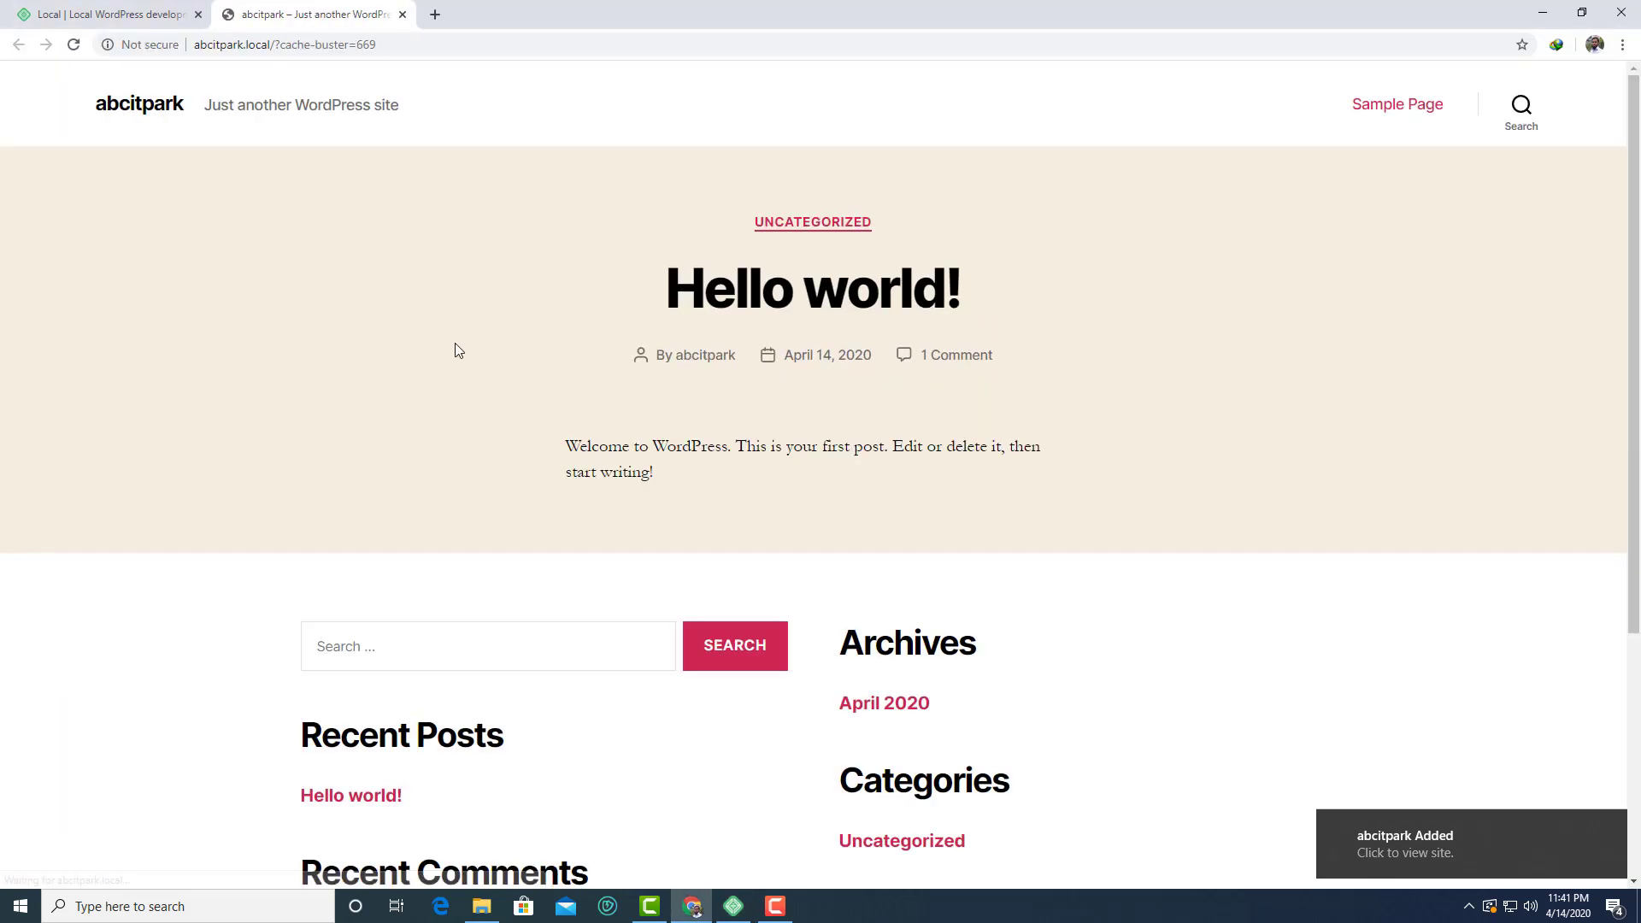
scroll(612, 407, "down", 5)
scroll(392, 300, "up", 5)
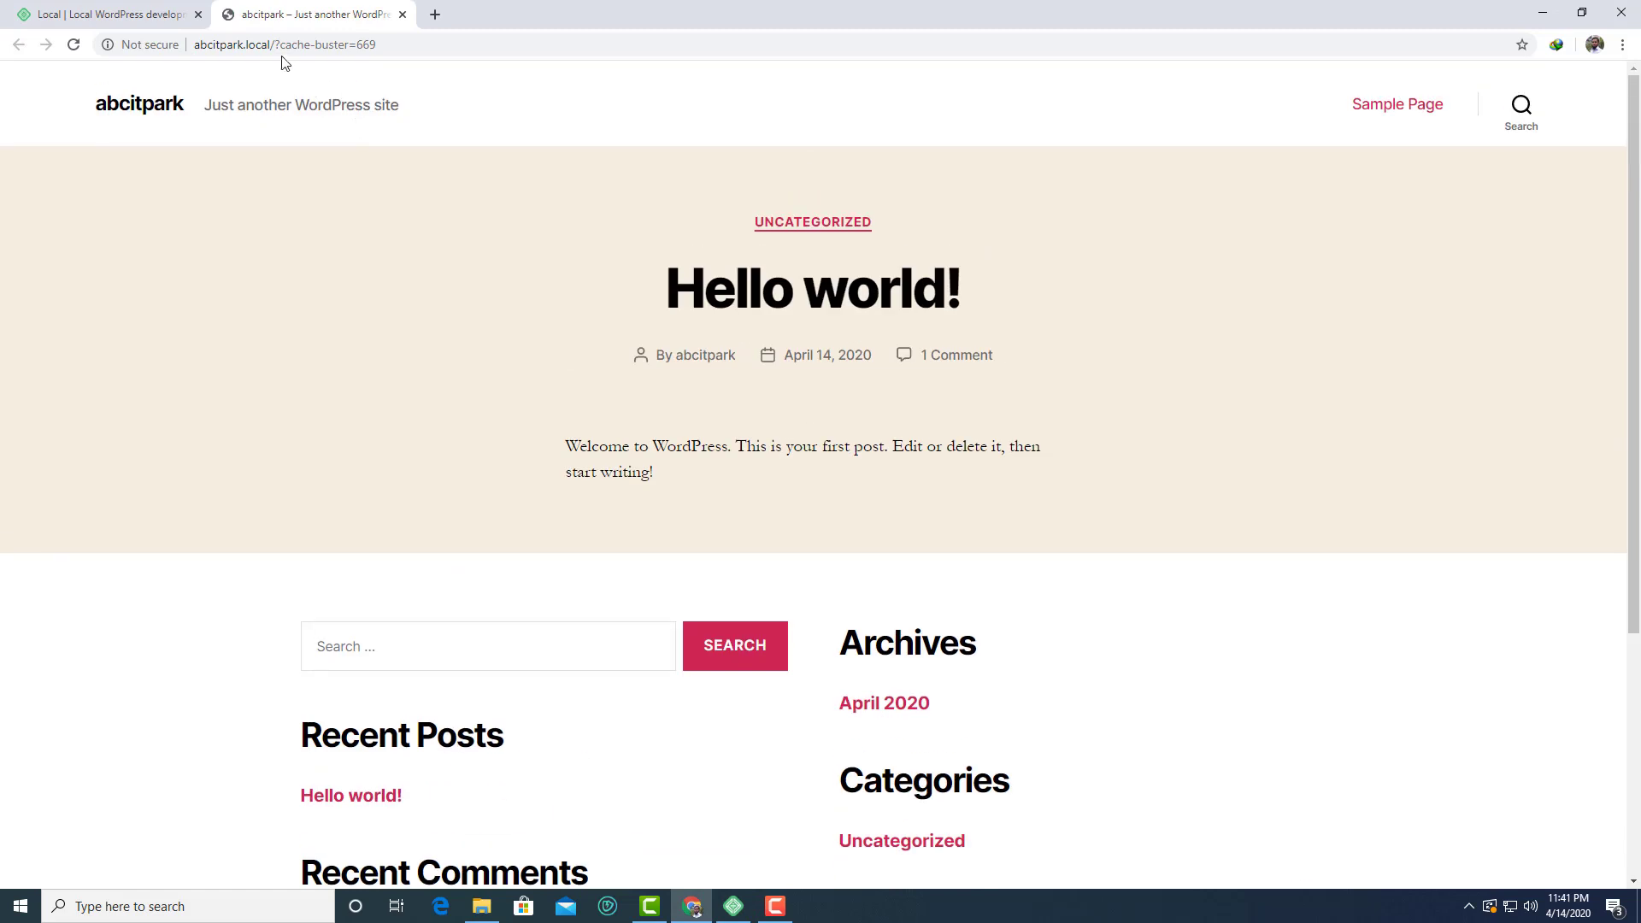
Replace the ?cache-buster=669 part of the address with wp-admin
left_click_drag(275, 45, 192, 45)
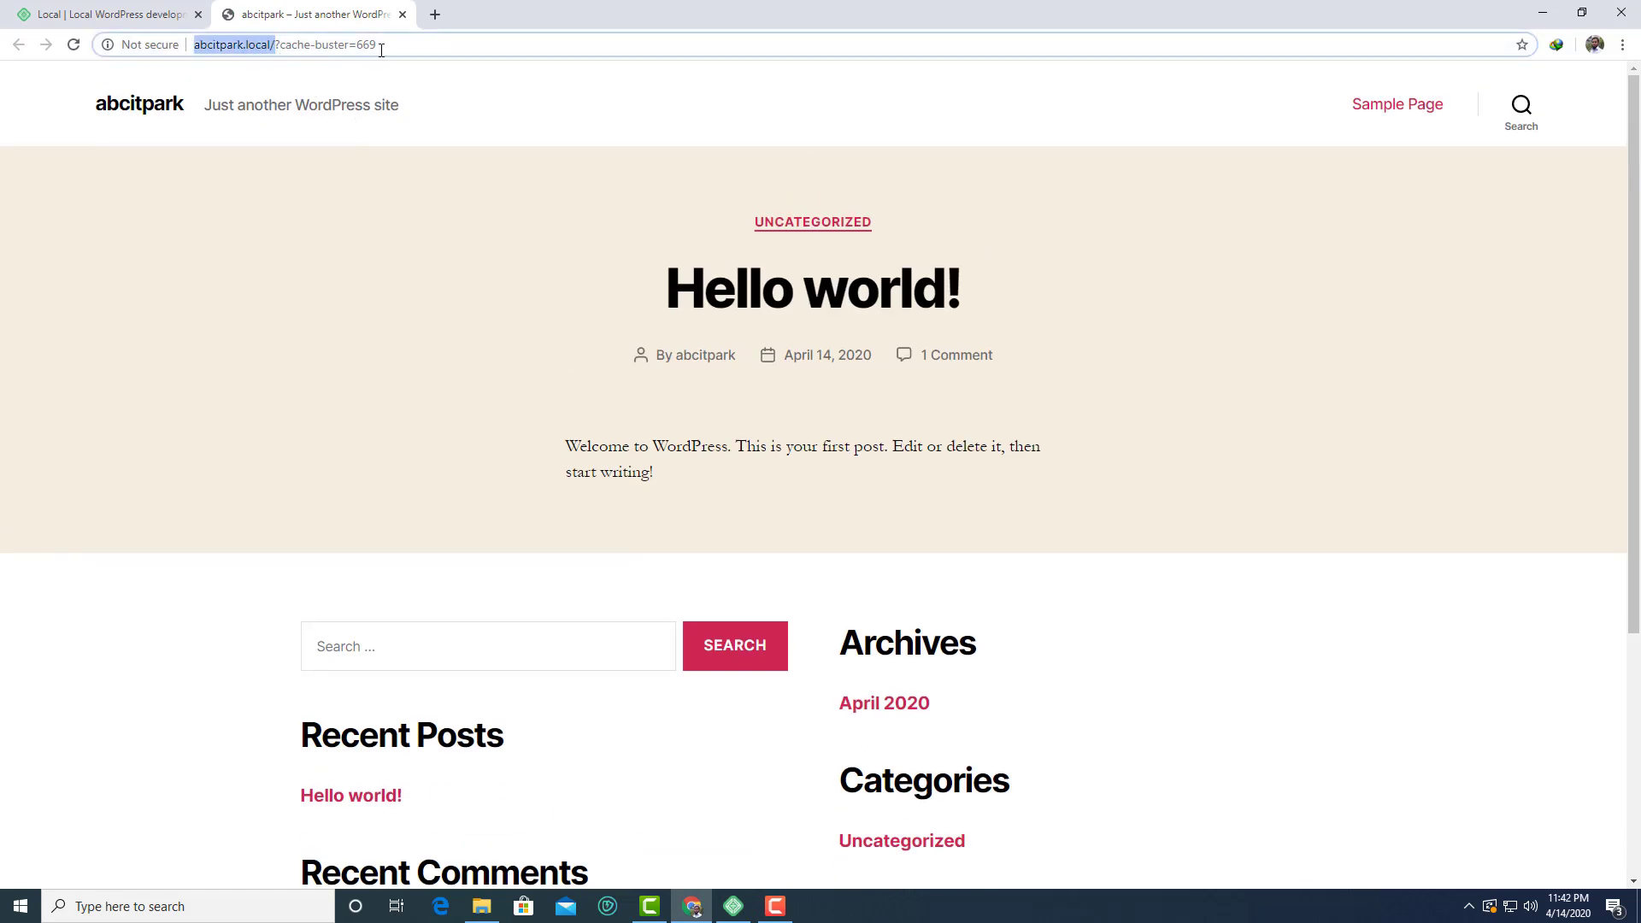
left_click_drag(379, 46, 278, 44)
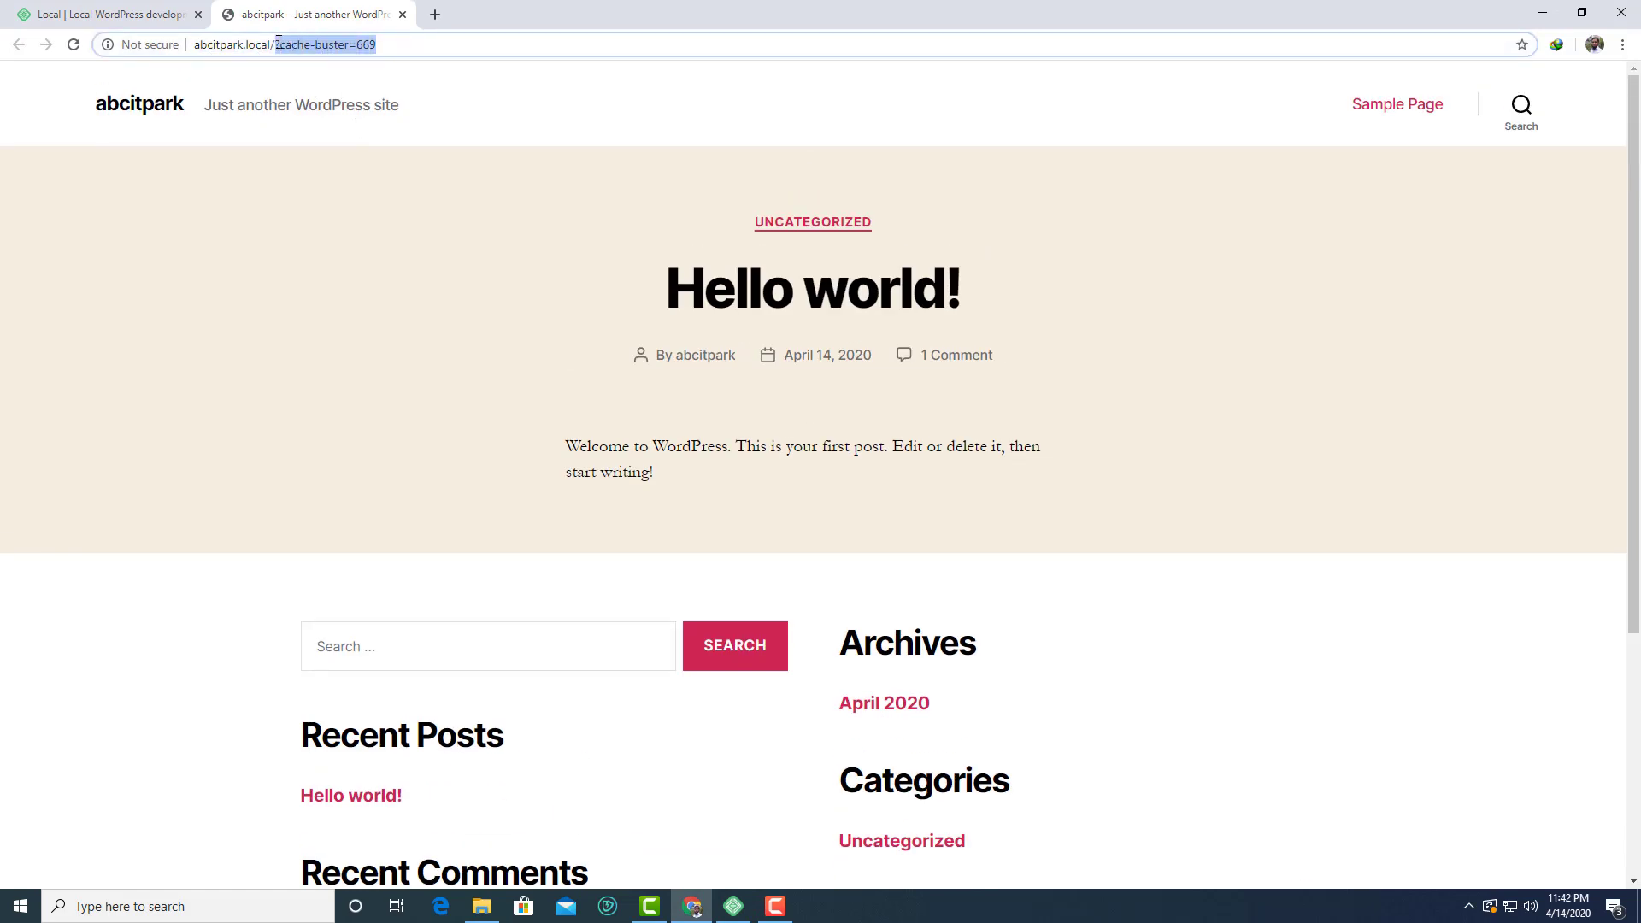
key("BackSpace")
type("wp-a")
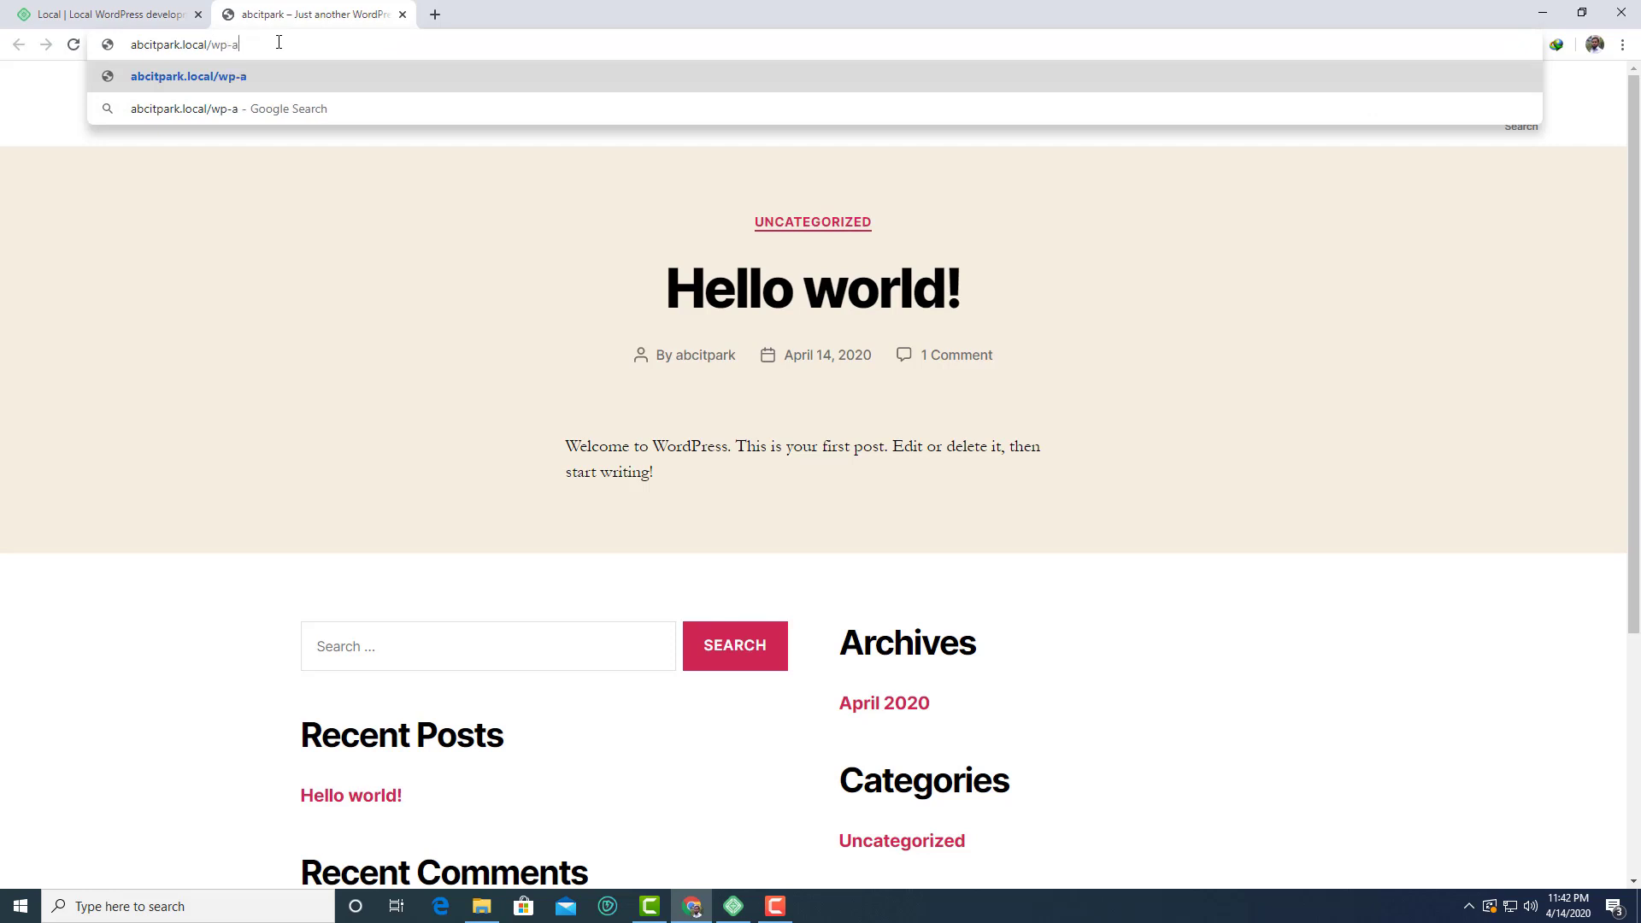
type("dmin")
Load abcitpark.local/wp-admin and fill the username from the saved suggestion
key("Return")
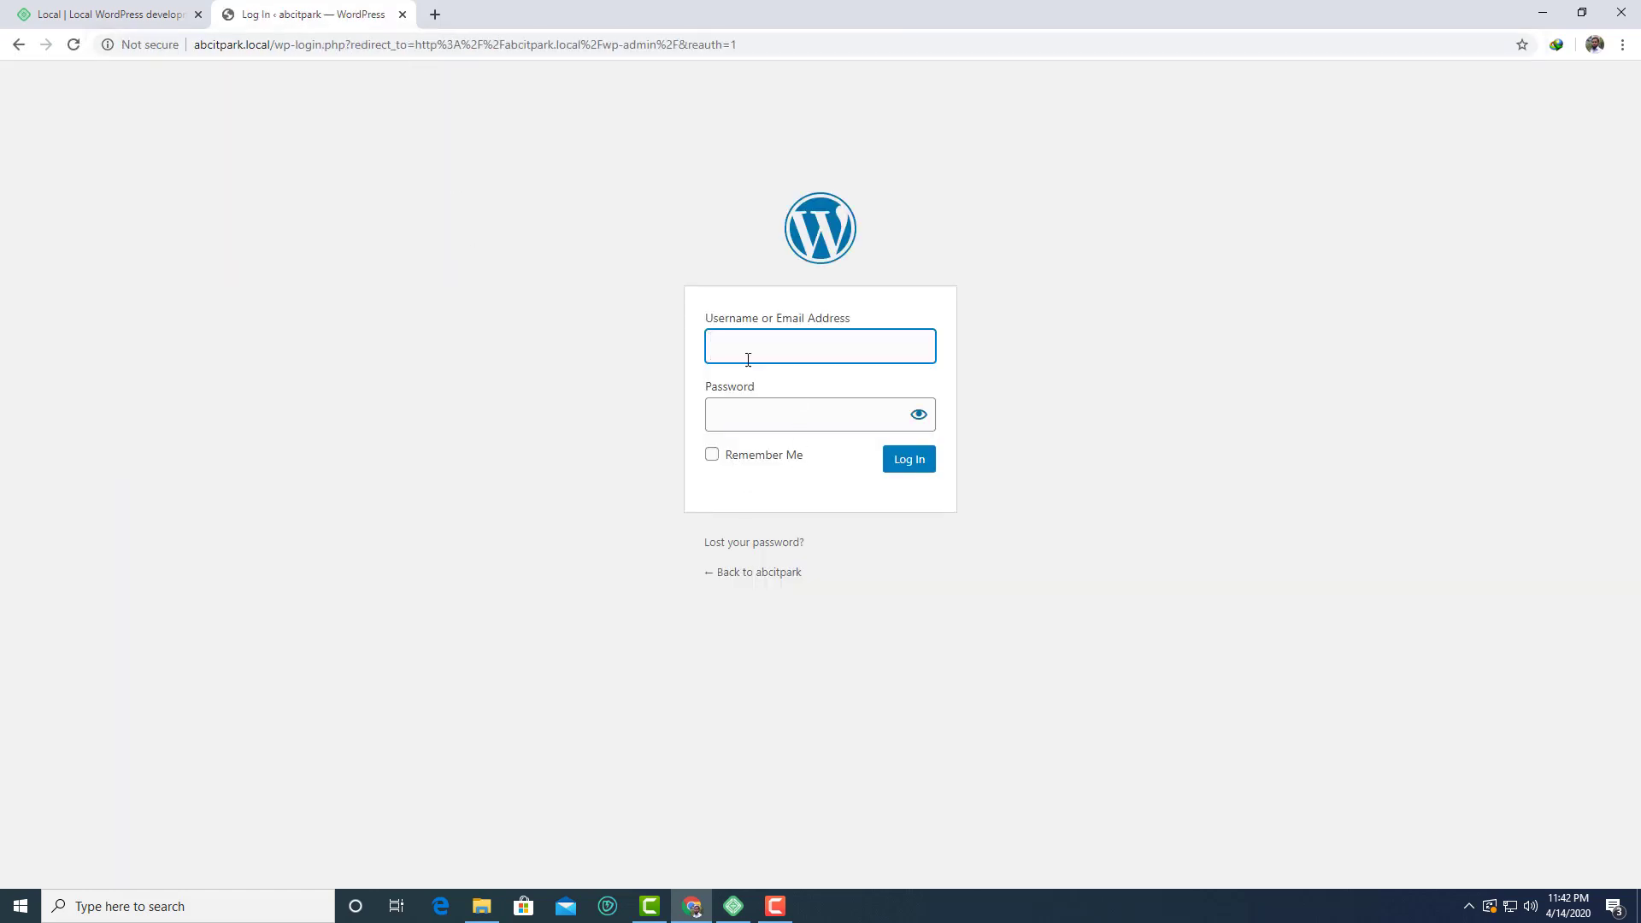
left_click(758, 411)
left_click(1043, 366)
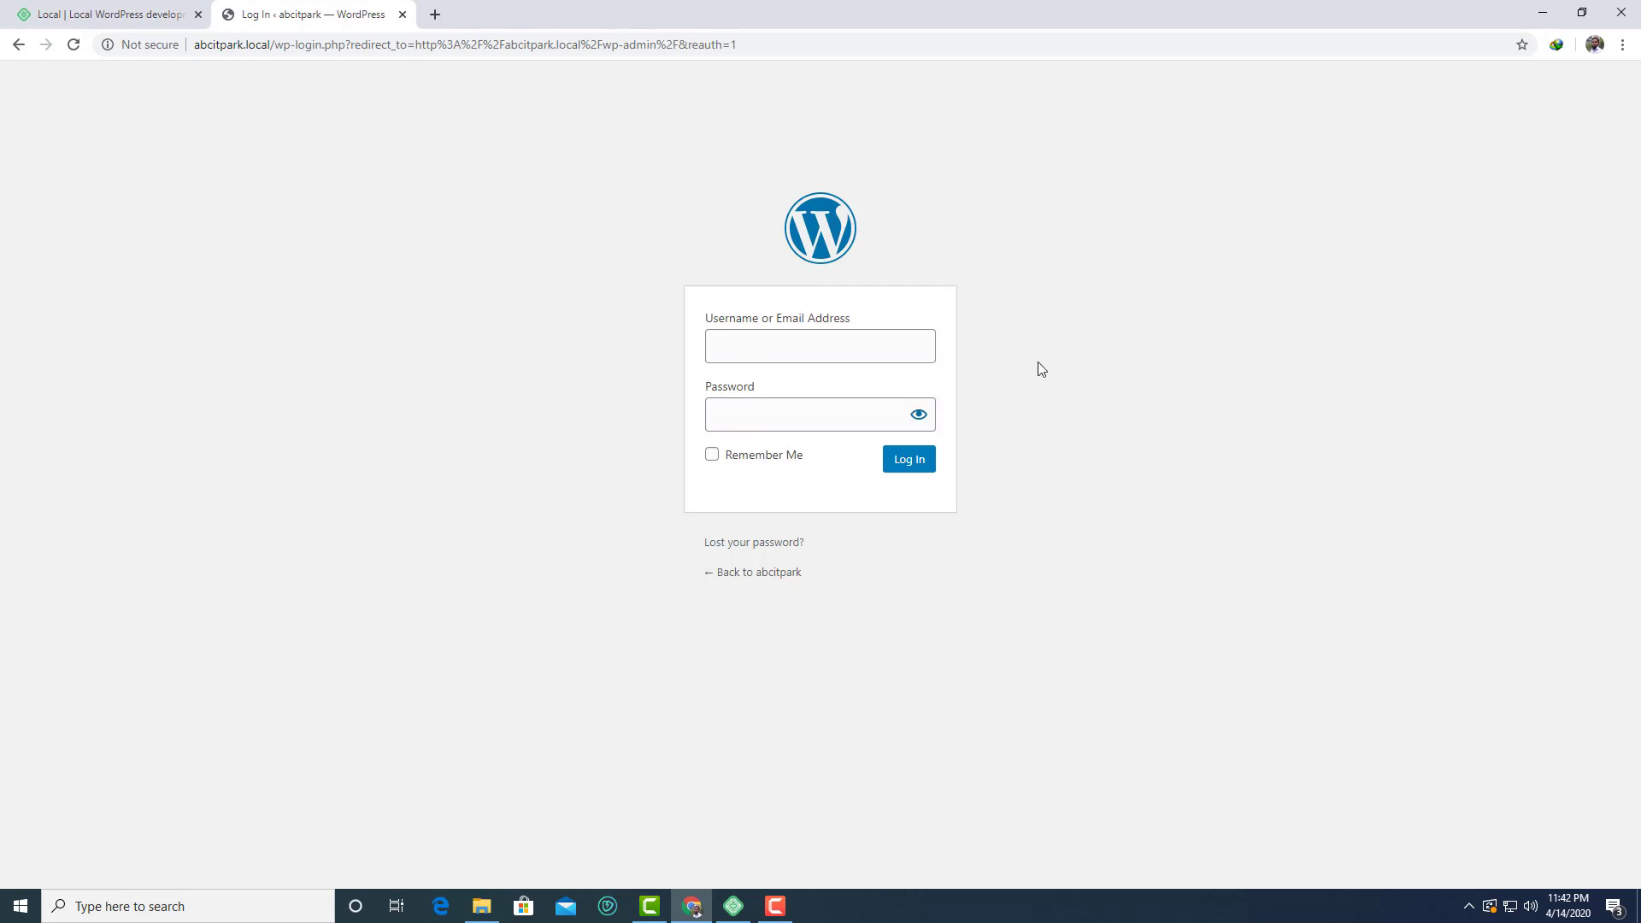
left_click(841, 340)
left_click(798, 379)
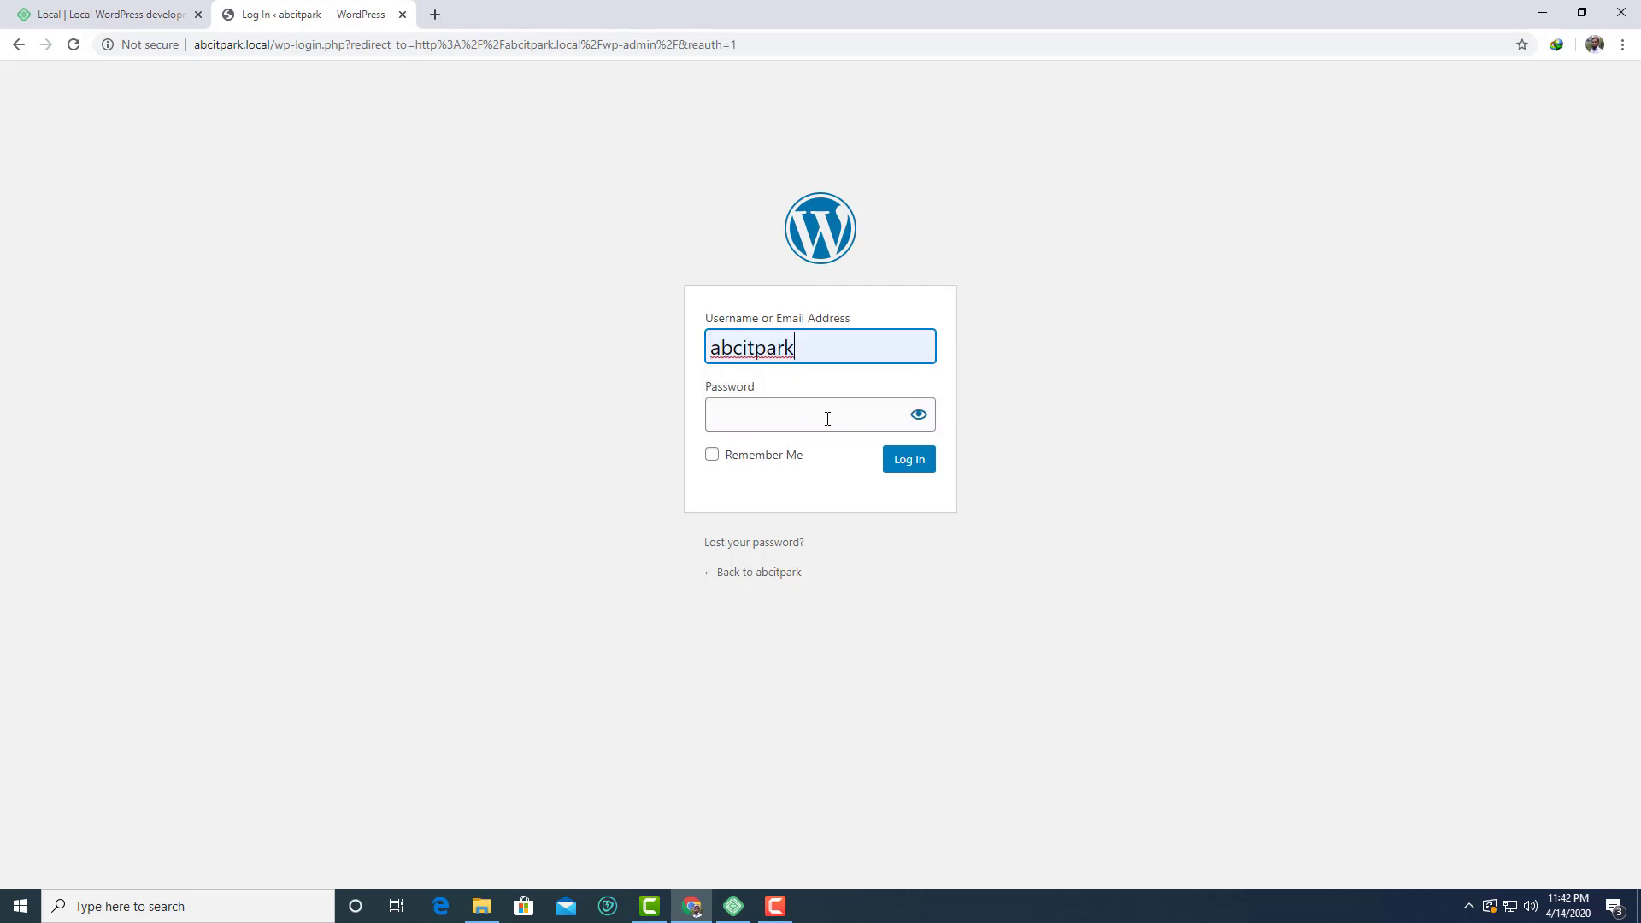
Enter the admin password to reach the Dashboard, then bring Local's abcitpark overview back
left_click(790, 422)
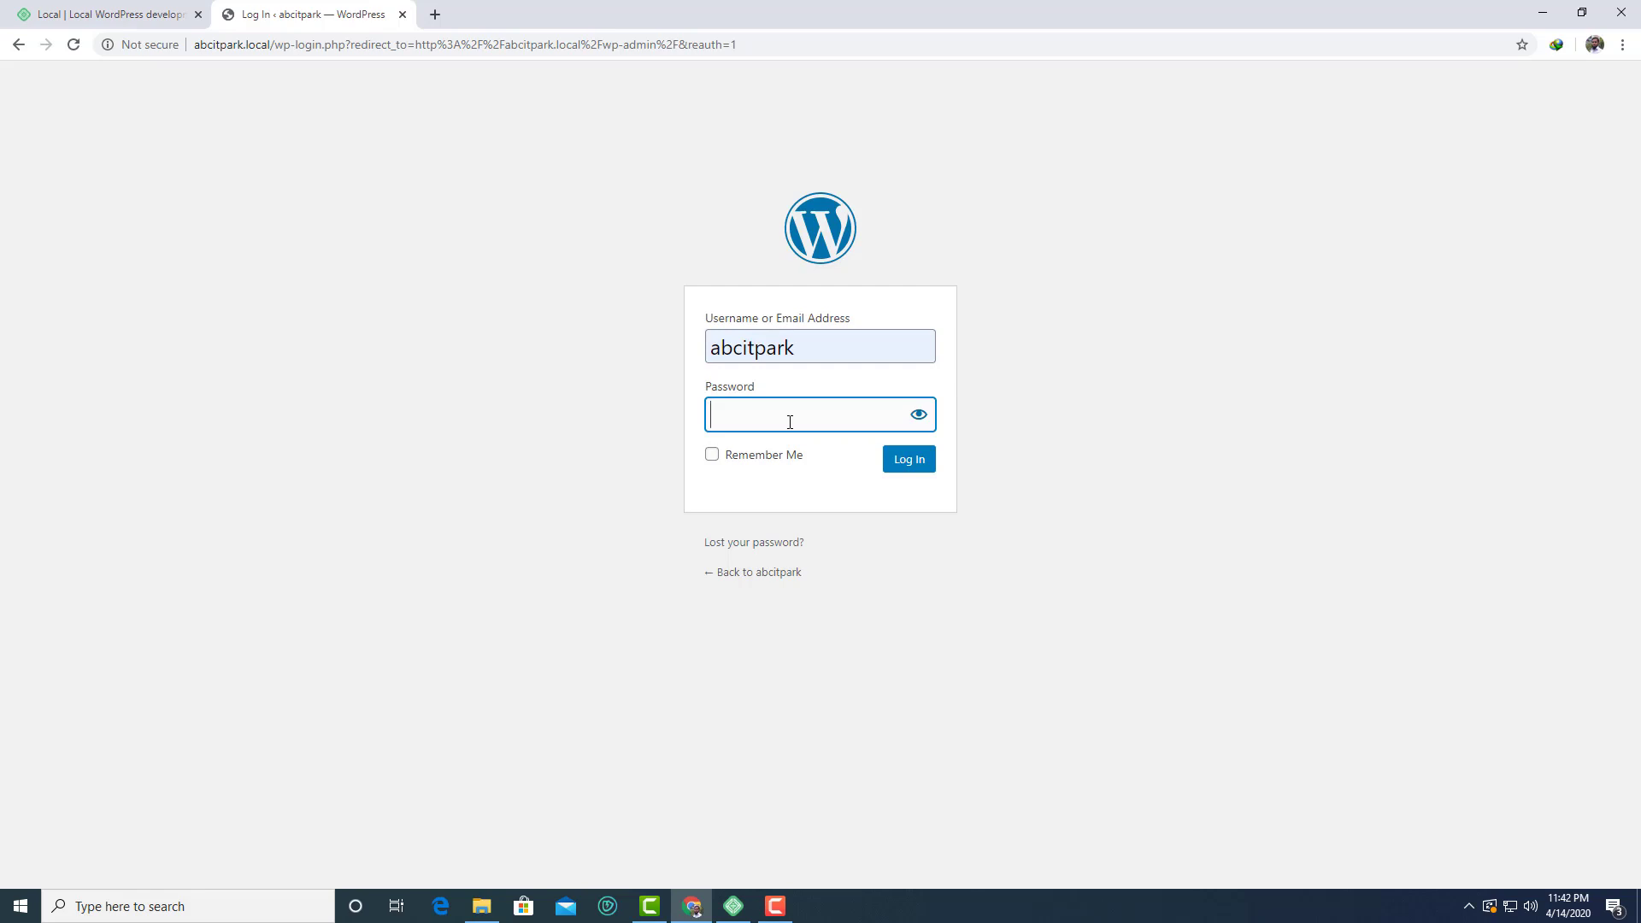
type("••••••")
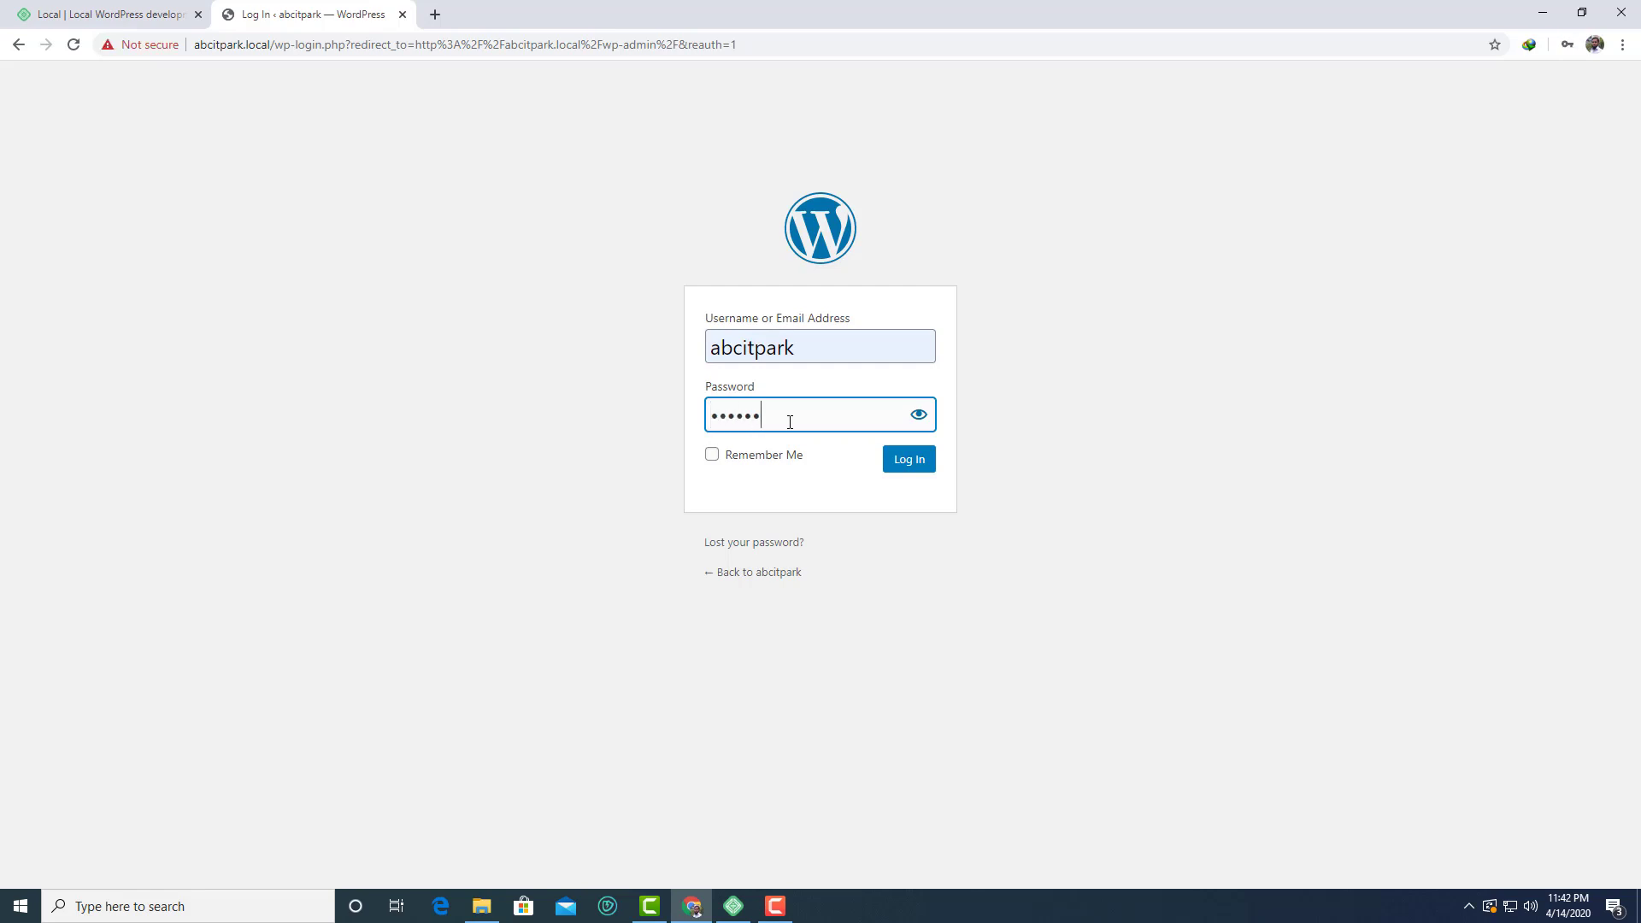
type("•••••")
key("Return")
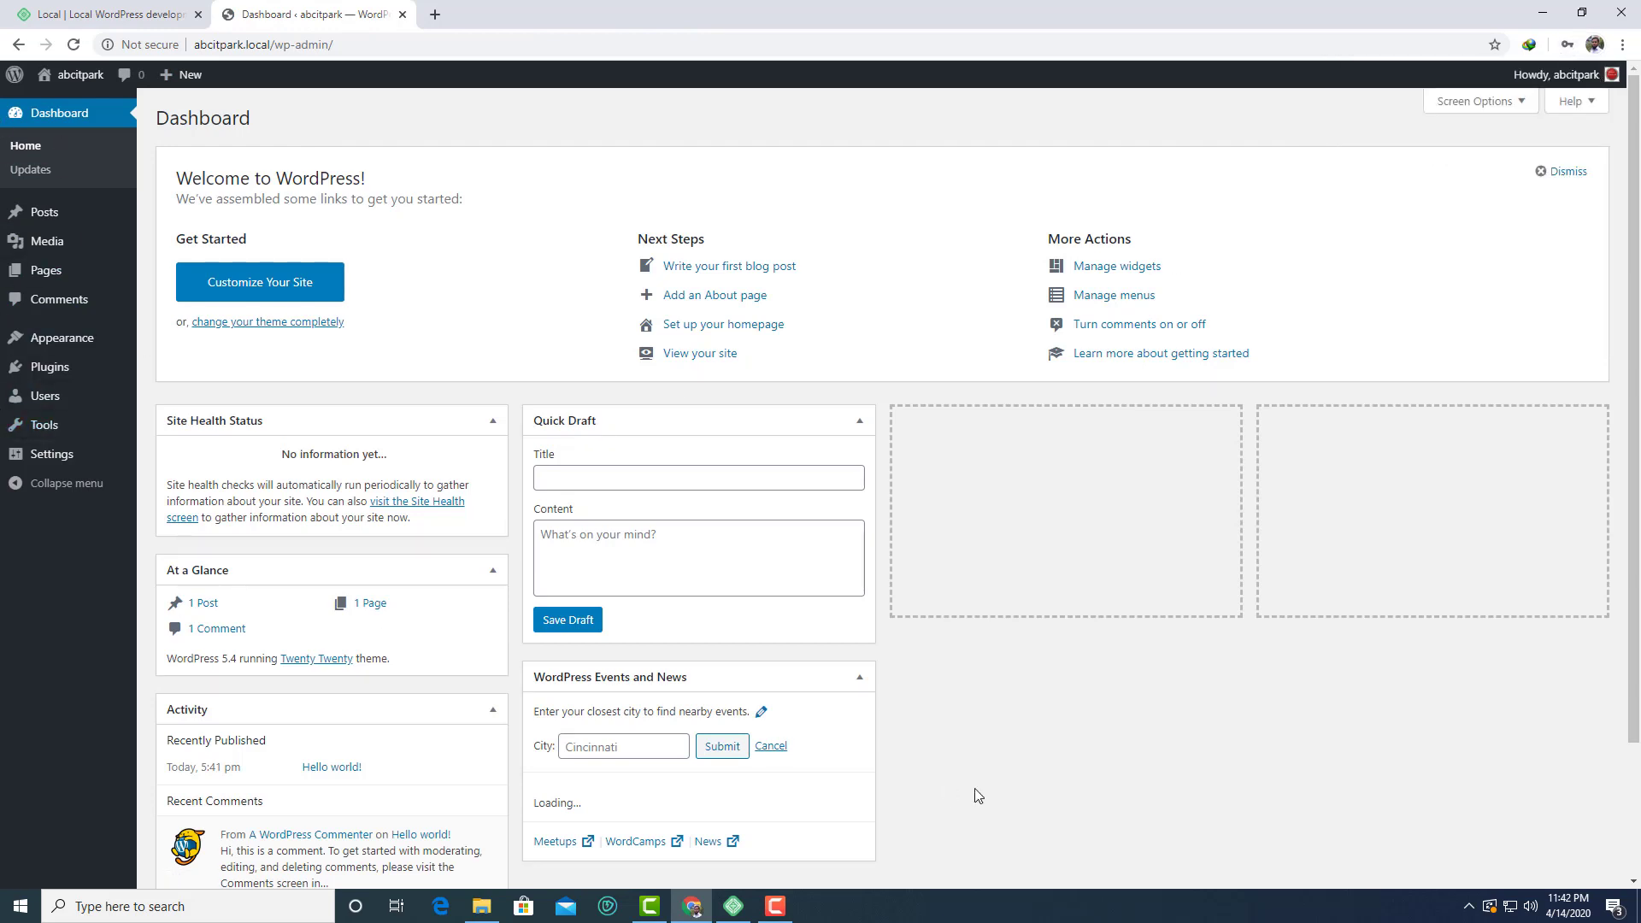
left_click(733, 906)
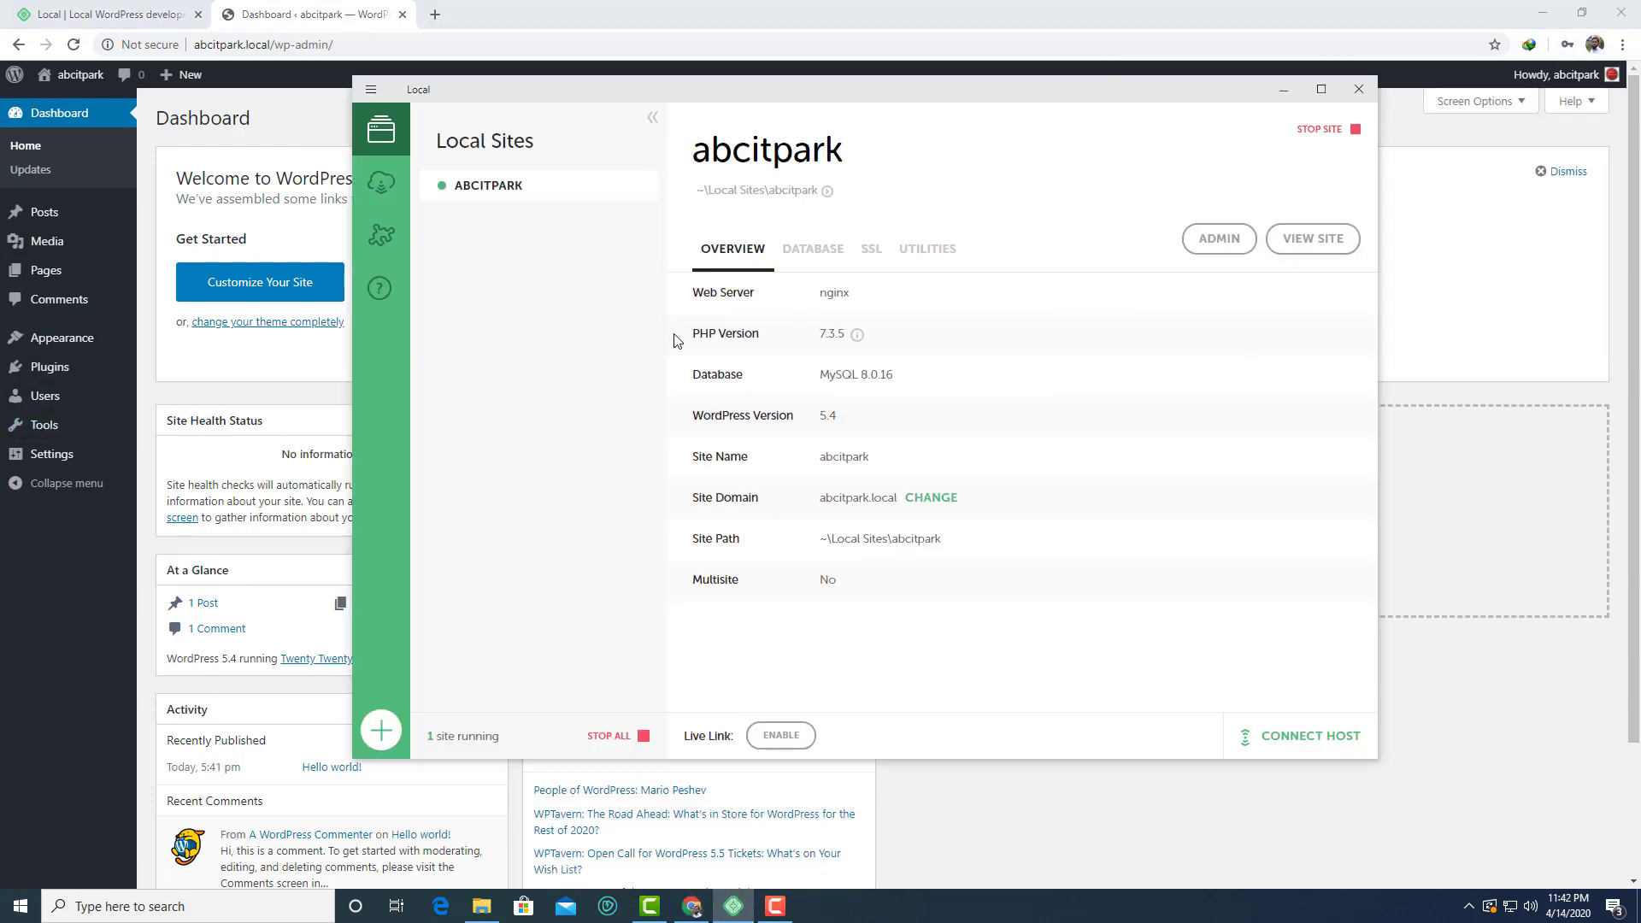